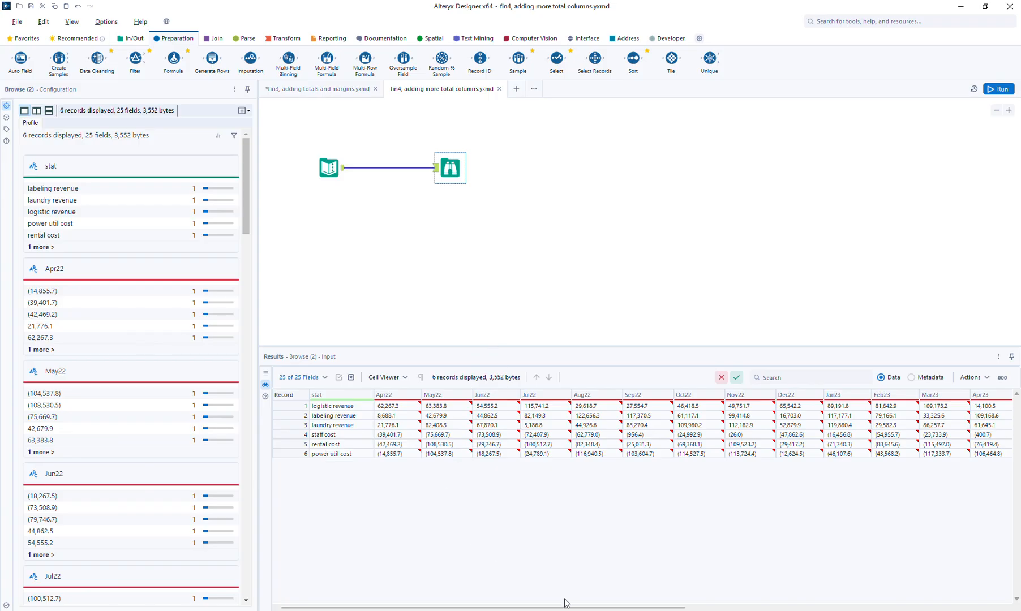
Step: Move the Browse tool farther right of the Text Input tool to make room between them
{"action": "mouse_move", "coordinate": [565, 607]}
{"action": "left_mouse_down"}
{"action": "mouse_move", "coordinate": [882, 608]}
{"action": "mouse_move", "coordinate": [567, 607]}
{"action": "left_mouse_up"}
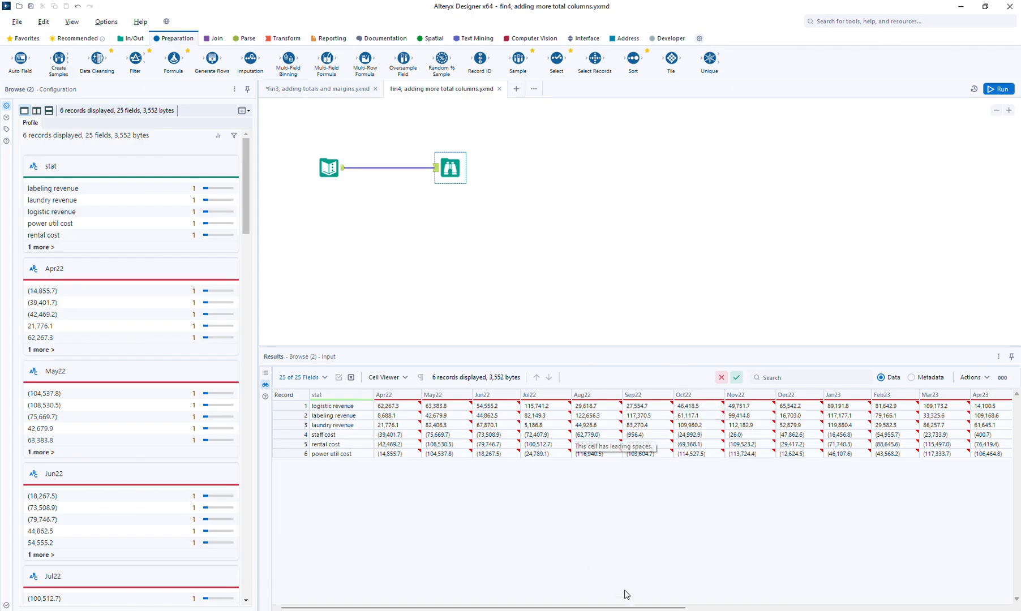
{"action": "left_click_drag", "start_coordinate": [647, 608], "coordinate": [441, 599]}
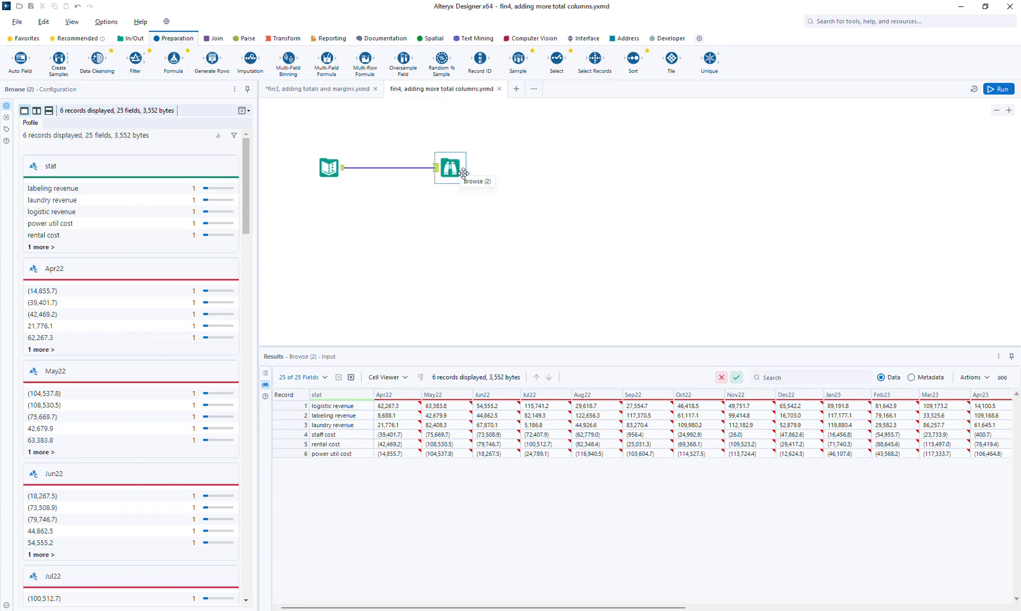
{"action": "left_click_drag", "start_coordinate": [451, 173], "coordinate": [552, 174]}
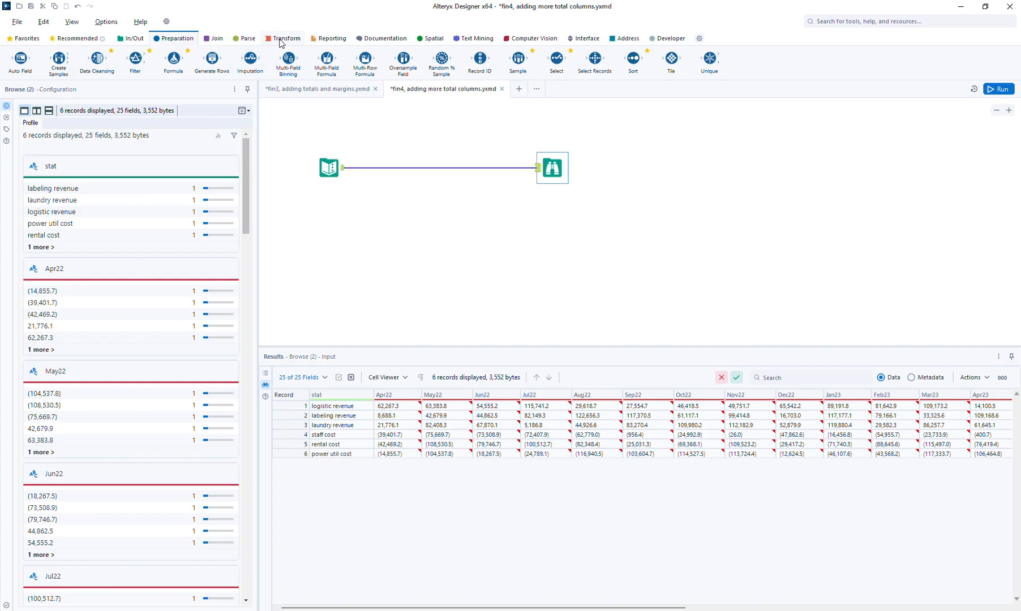
{"action": "left_click", "coordinate": [283, 38]}
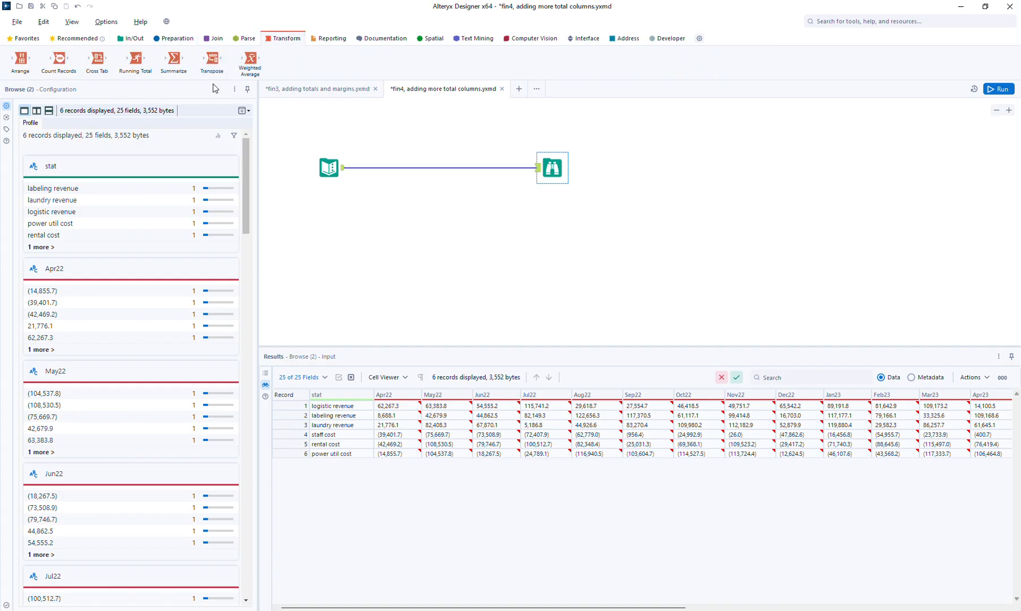
Step: Switch to the workflow "fin3, adding totals and margins.yxmd", run it, and widen the configuration pane slightly
{"action": "left_click", "coordinate": [310, 94]}
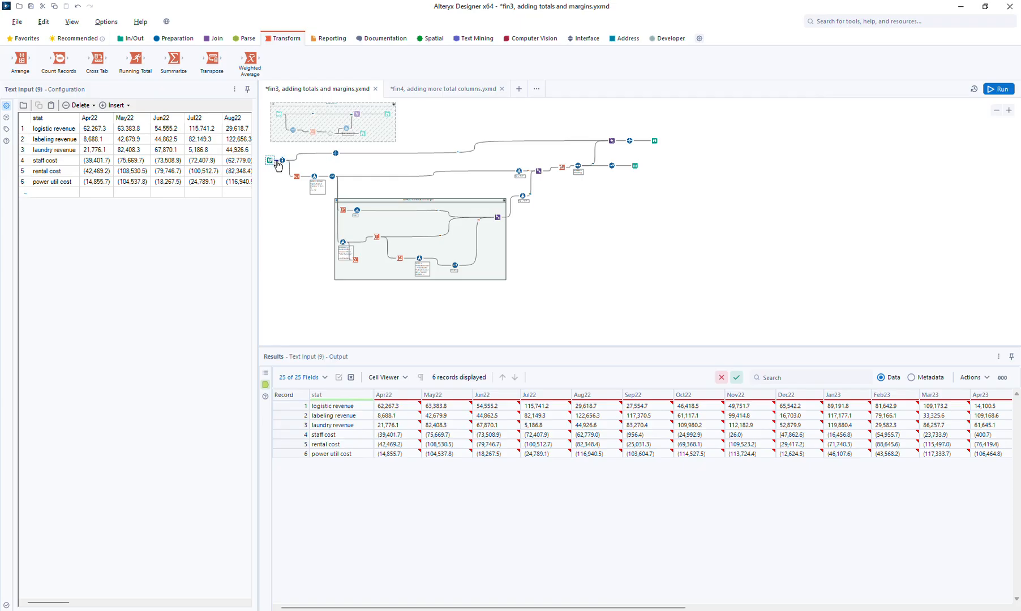
{"action": "key", "text": "ctrl+r"}
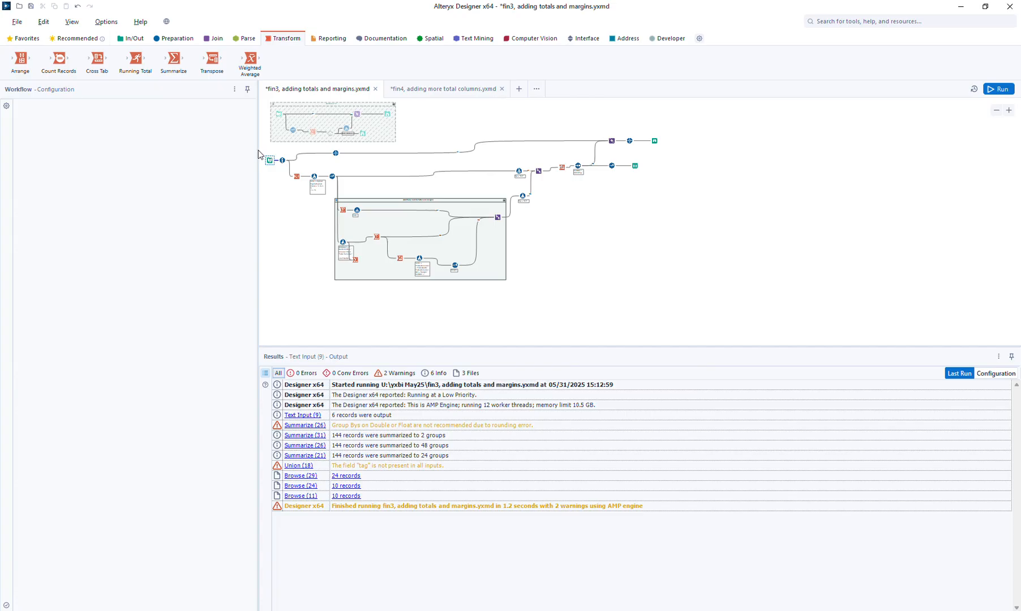
{"action": "left_click_drag", "start_coordinate": [258, 156], "coordinate": [274, 174]}
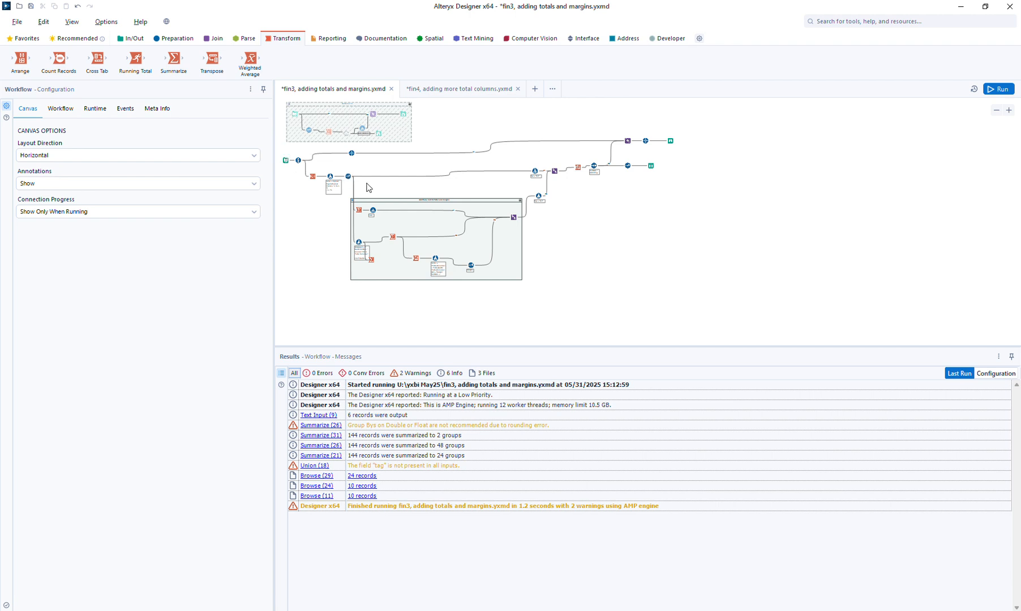
Step: Copy the Record ID, Select Records, Transpose, Formula and Select tools from the fin3 workflow into "fin4, adding more total columns.yxmd"
{"action": "left_click_drag", "start_coordinate": [367, 184], "coordinate": [291, 159]}
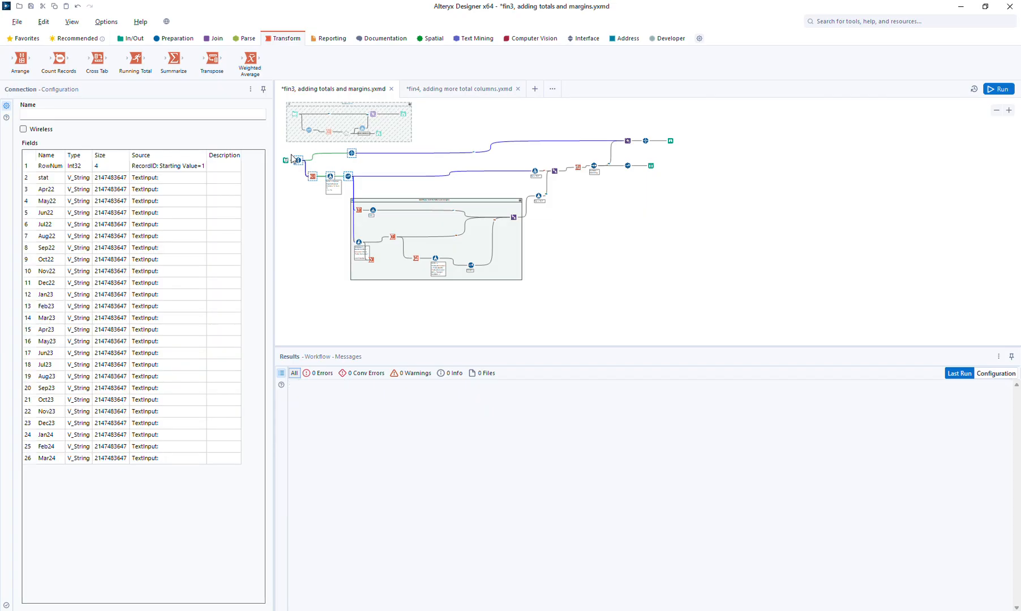
{"action": "left_click", "coordinate": [441, 91]}
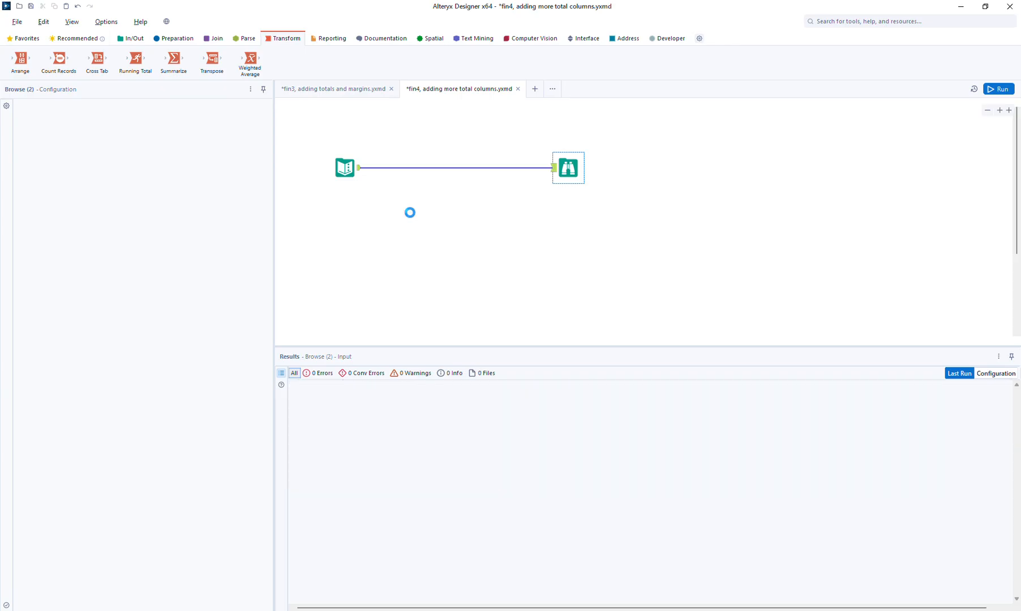
{"action": "key", "text": "ctrl+v"}
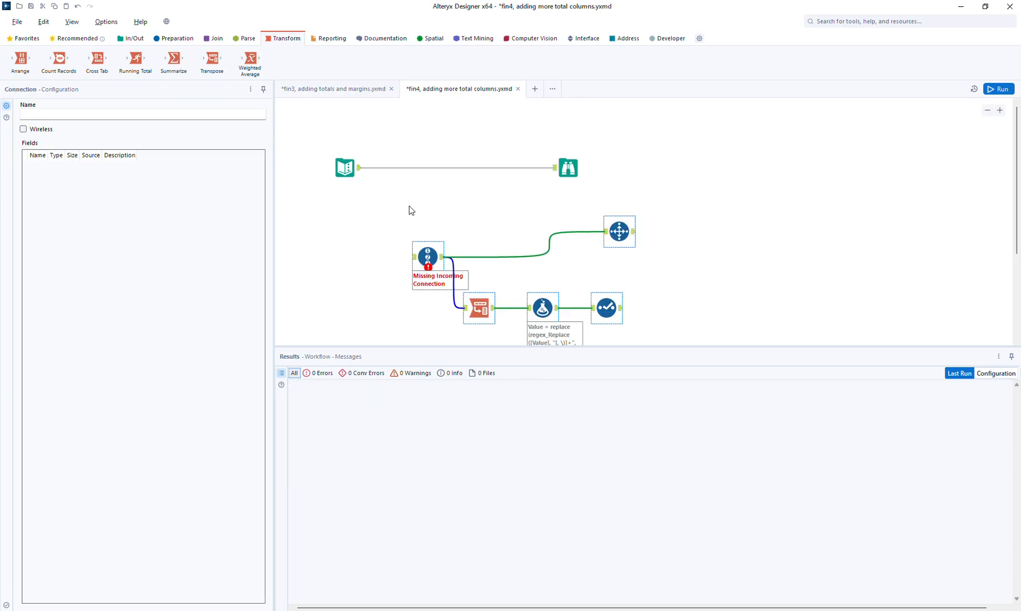
Step: Connect the Text Input output to the pasted Record ID tool and delete the Select Records tool
{"action": "left_click", "coordinate": [359, 170]}
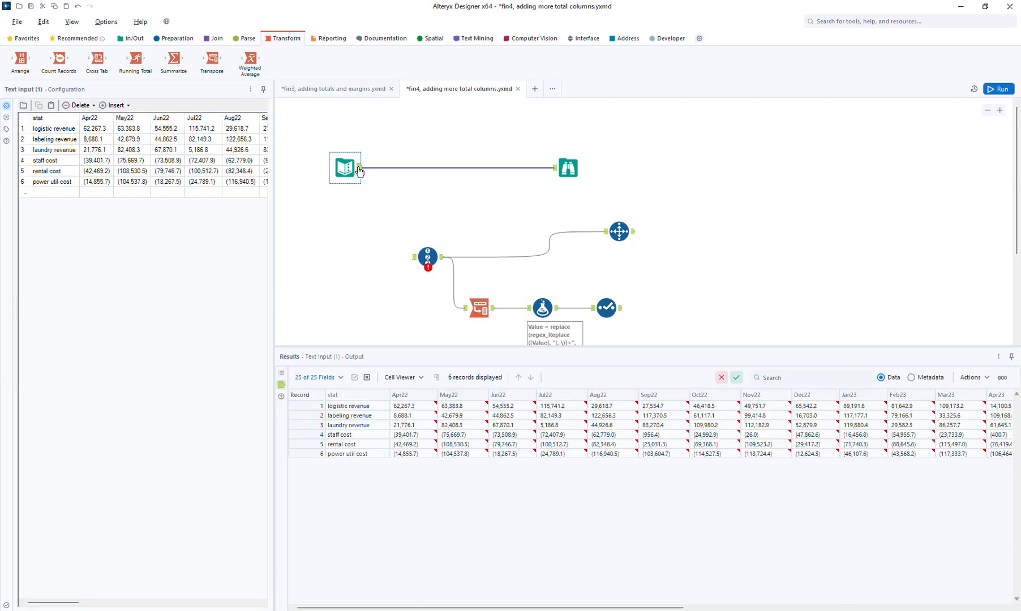
{"action": "left_click_drag", "start_coordinate": [359, 168], "coordinate": [413, 267]}
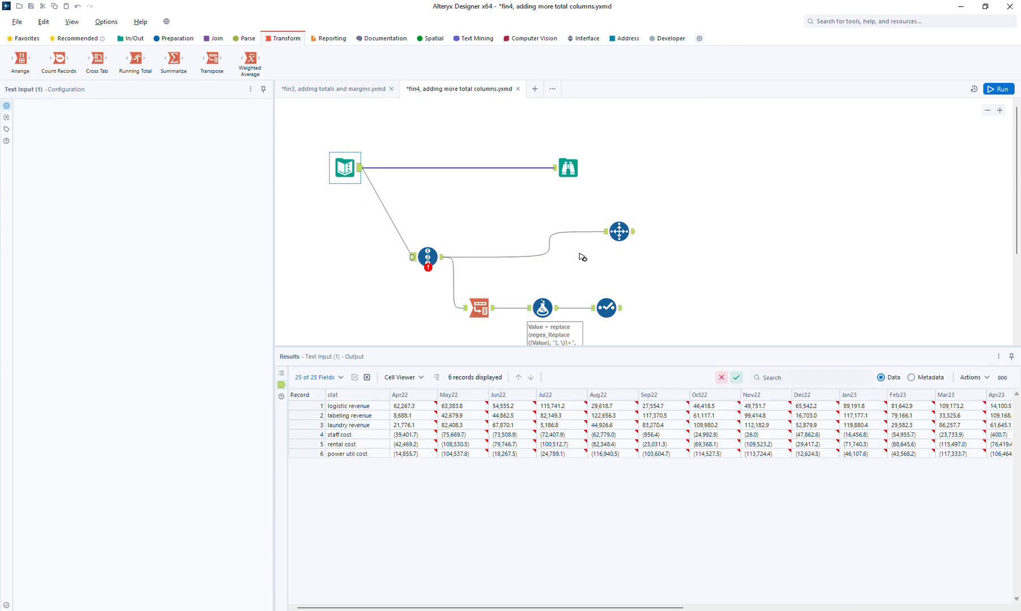
{"action": "left_click", "coordinate": [619, 233]}
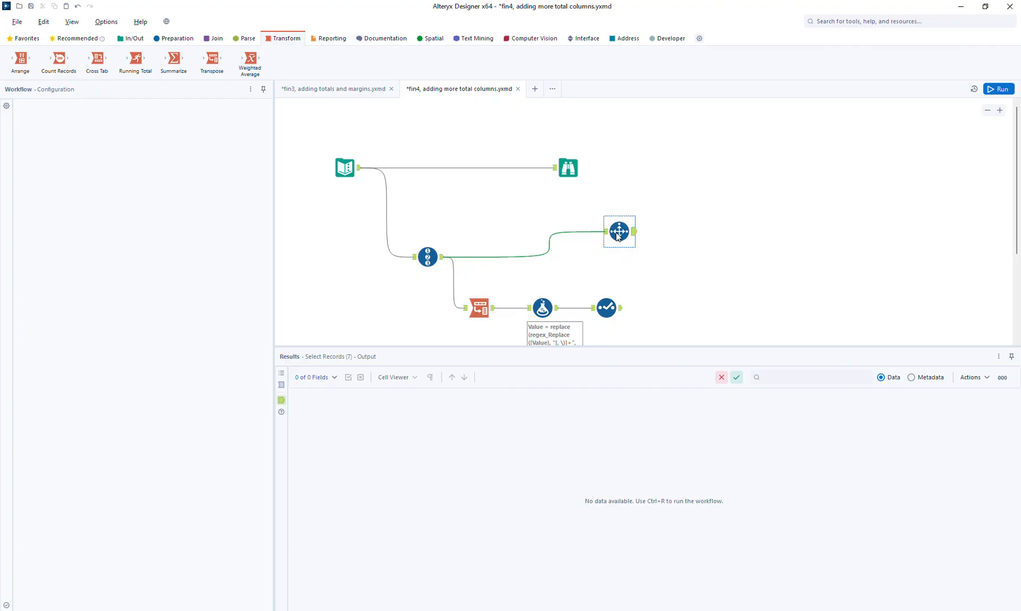
{"action": "key", "text": "Delete"}
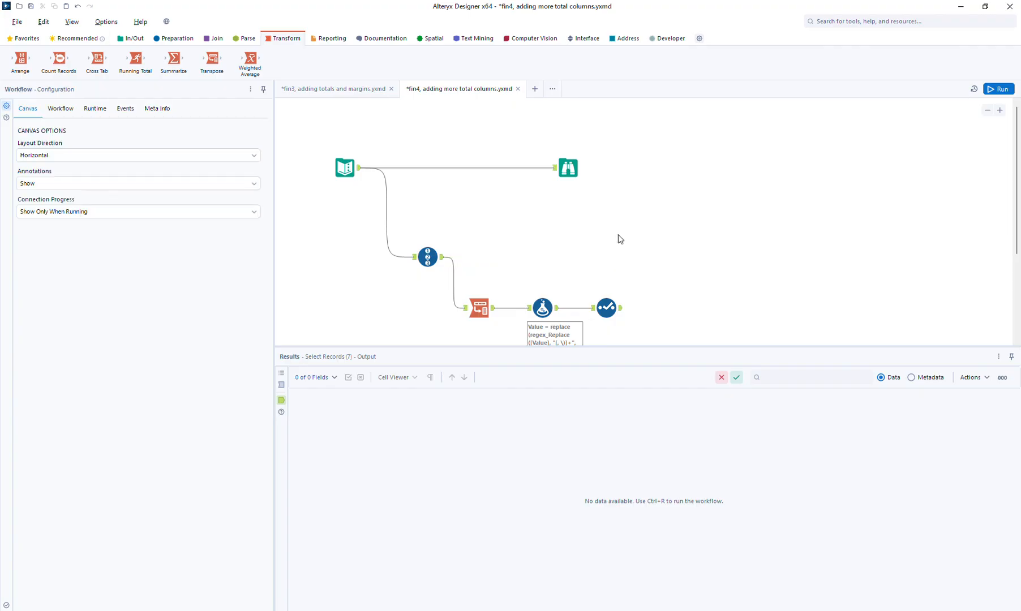
Step: Move the Transpose, Formula and Select tools together into one horizontal line with the Record ID tool
{"action": "left_click_drag", "start_coordinate": [475, 272], "coordinate": [662, 237]}
{"action": "scroll", "coordinate": [1017, 214], "scroll_direction": "up", "scroll_amount": 3}
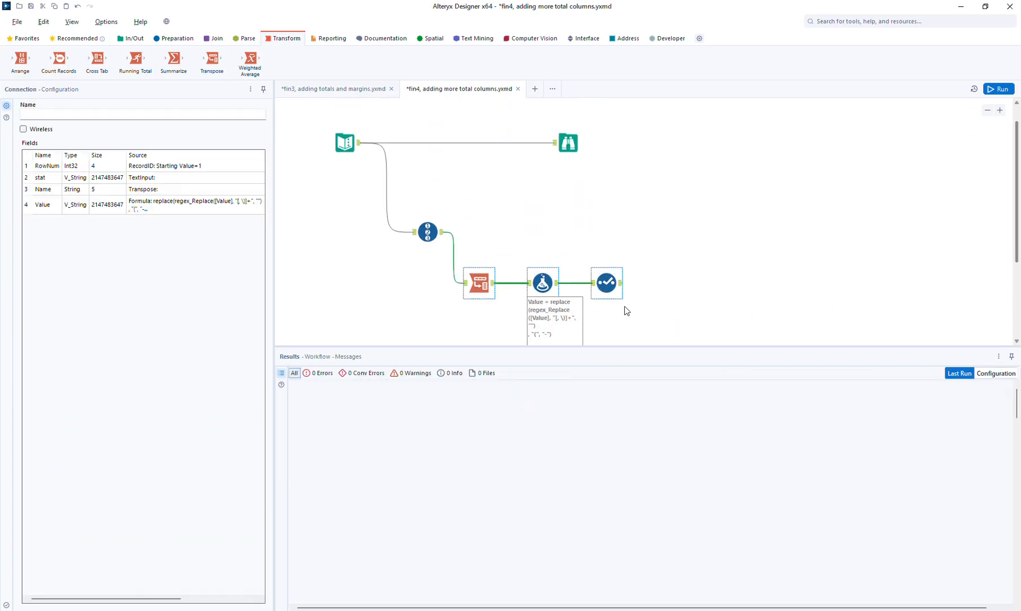
{"action": "left_click_drag", "start_coordinate": [609, 286], "coordinate": [629, 235]}
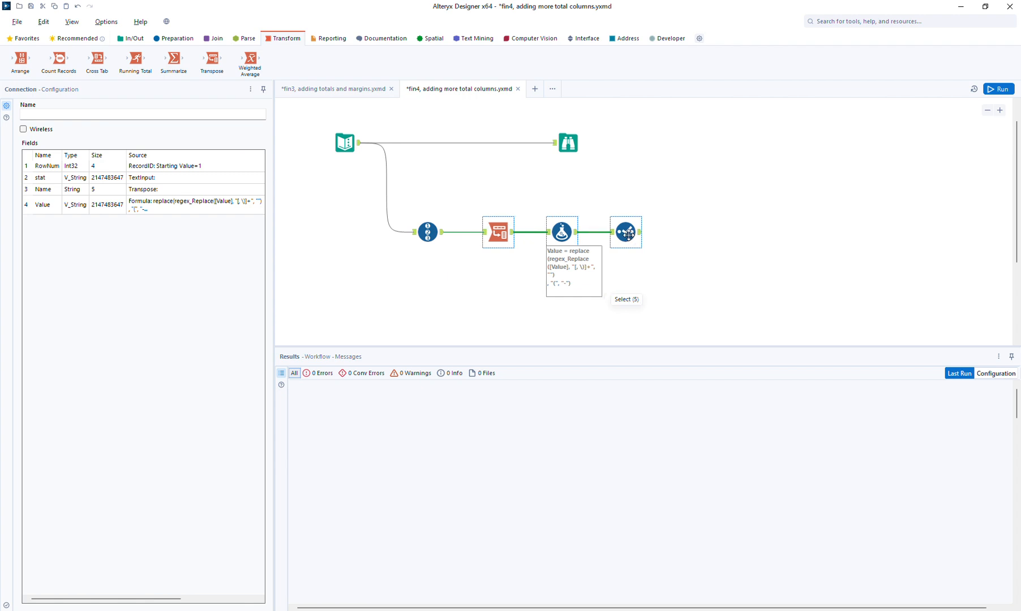
Step: Add a Browse tool after the Select tool, run the workflow, and open the new Browse results
{"action": "left_click", "coordinate": [629, 235]}
{"action": "key", "text": "ctrl+shift+b"}
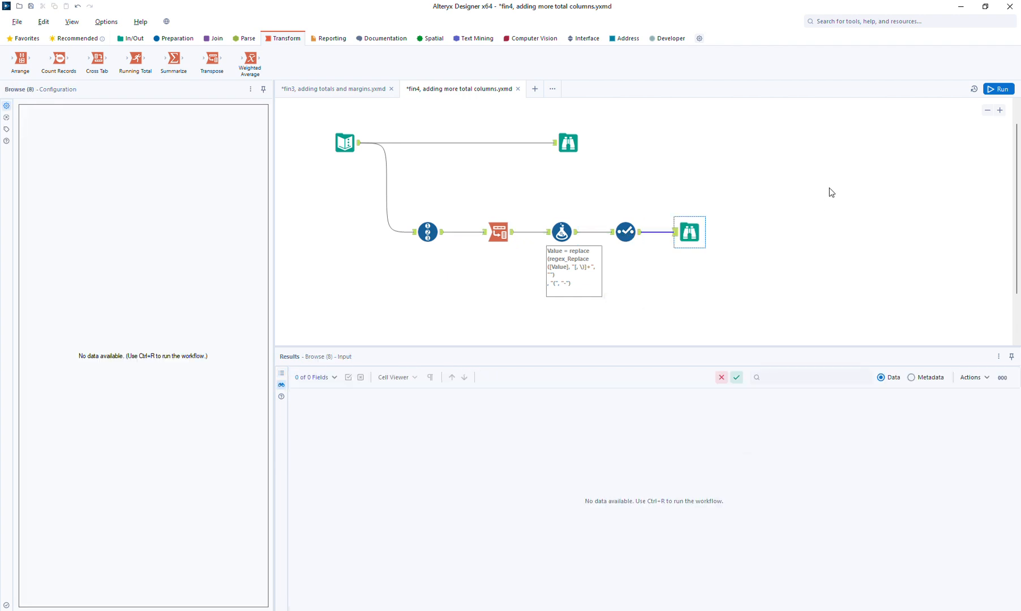
{"action": "left_click", "coordinate": [989, 92]}
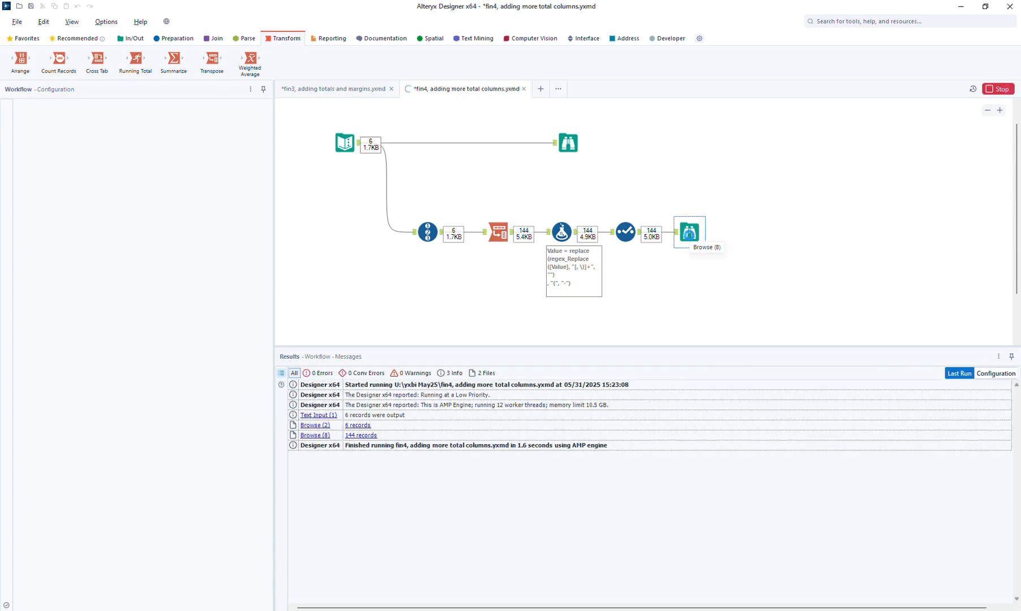
{"action": "left_click", "coordinate": [688, 238]}
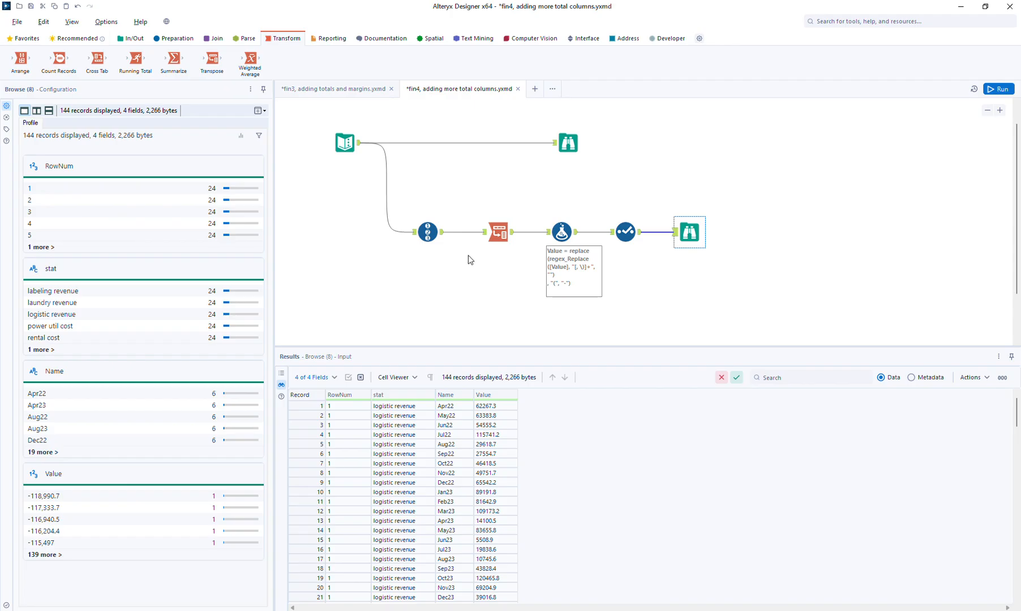
Step: Review the Record ID, Transpose, Formula, Select and final Browse tools in sequence, including the Value field's cleanup formula and type
{"action": "left_click", "coordinate": [442, 238]}
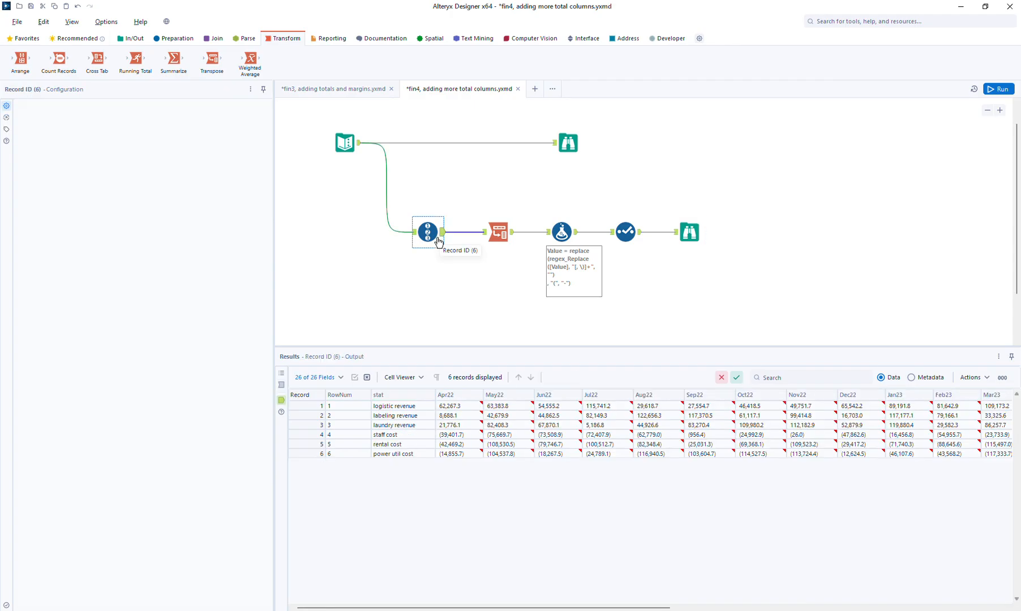
{"action": "left_click", "coordinate": [507, 234]}
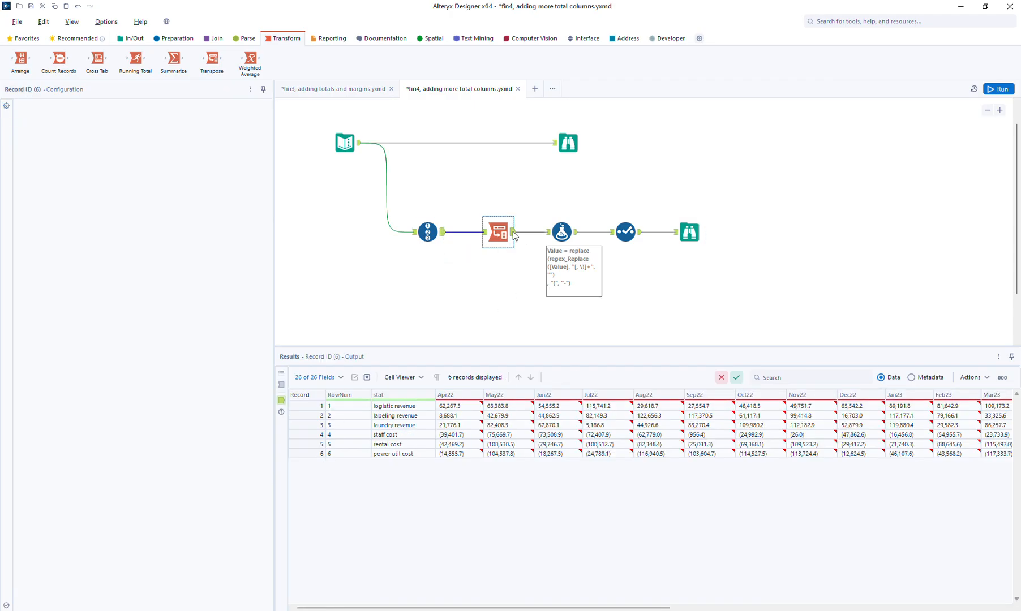
{"action": "left_click", "coordinate": [578, 235]}
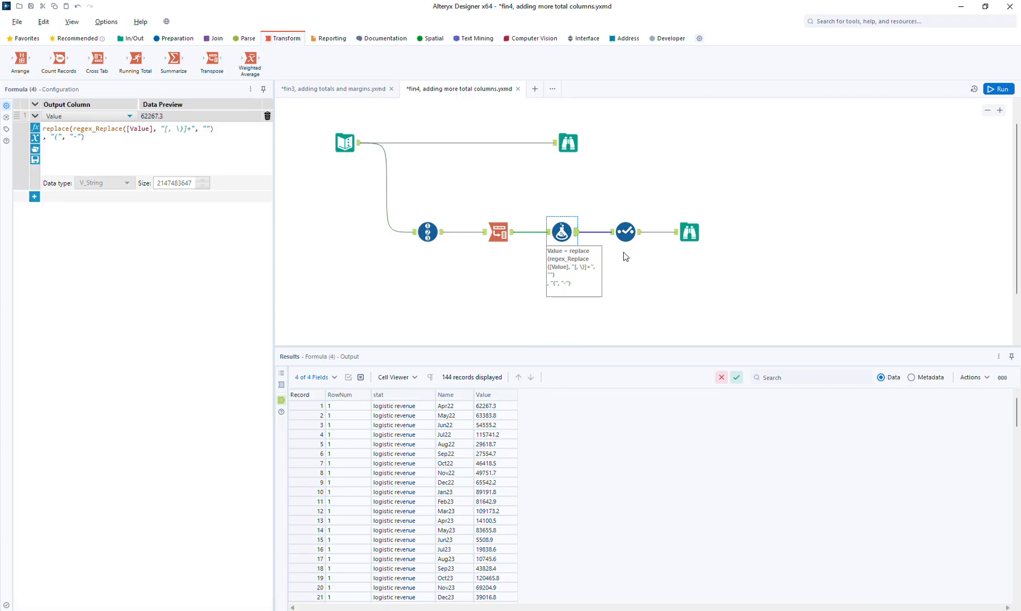
{"action": "left_click", "coordinate": [625, 232]}
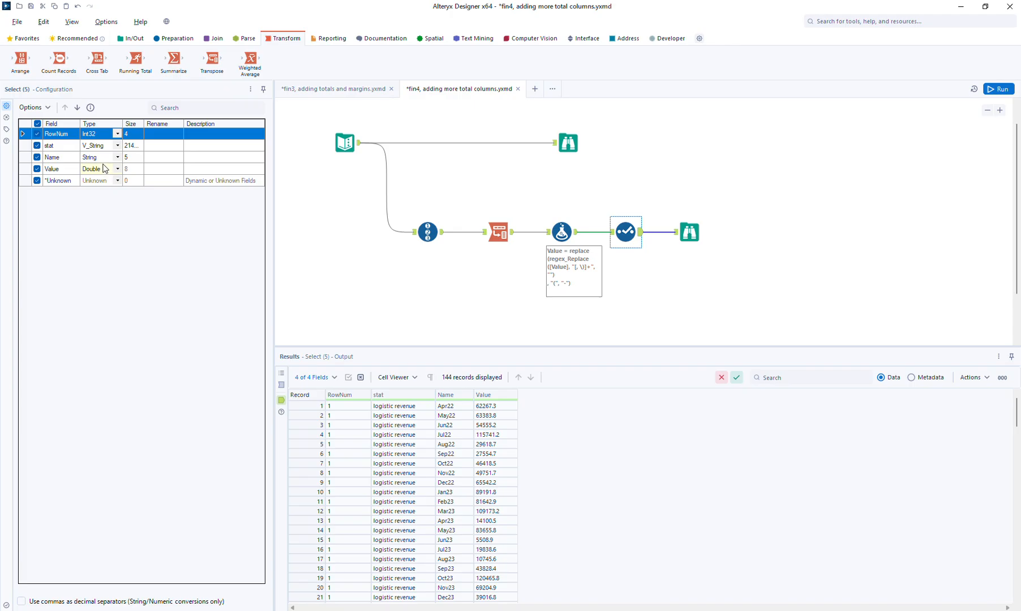
{"action": "left_click", "coordinate": [682, 234]}
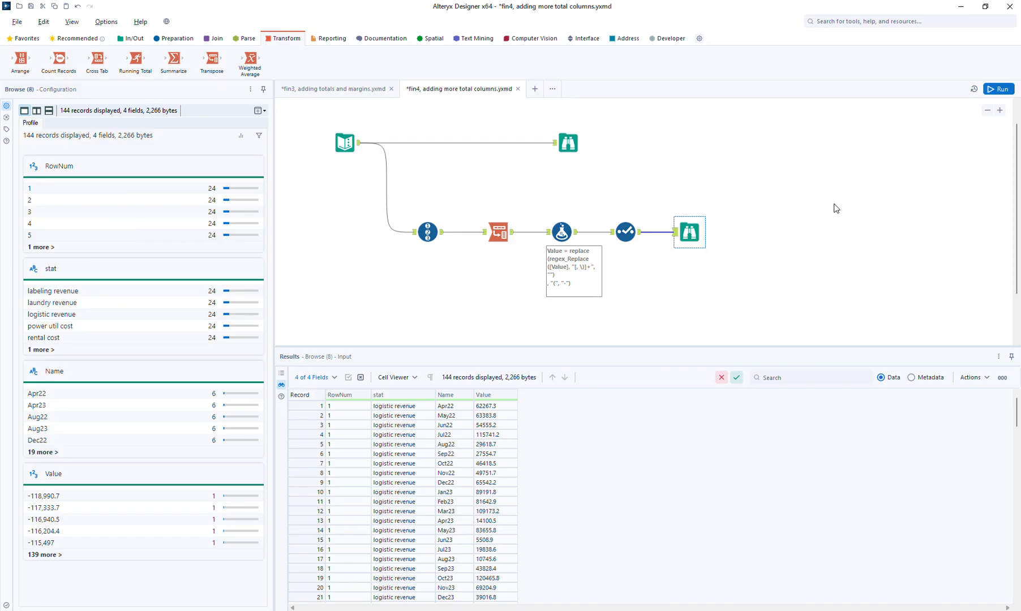
Step: Move the final Browse tool well away from the Select tool, and compare the original input data with the transposed data
{"action": "left_click", "coordinate": [989, 111]}
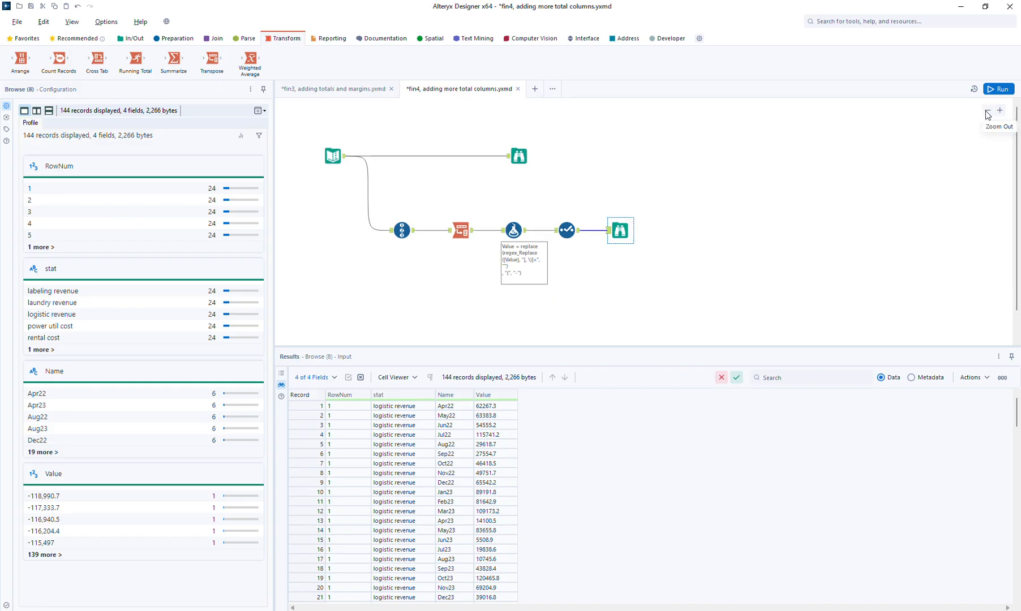
{"action": "left_click", "coordinate": [989, 111]}
{"action": "left_click_drag", "start_coordinate": [566, 206], "coordinate": [687, 195]}
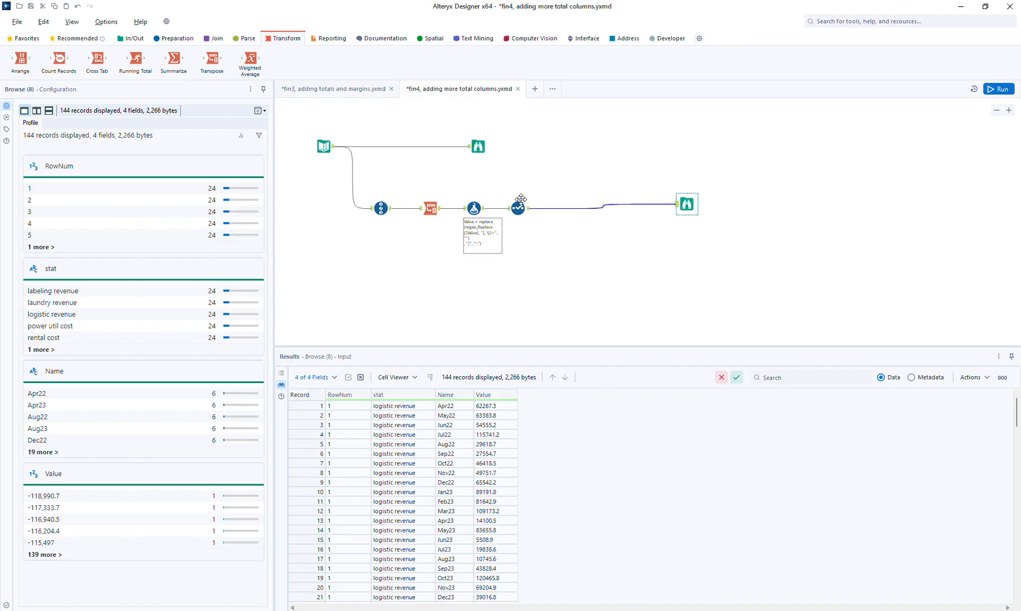
{"action": "left_click", "coordinate": [479, 148]}
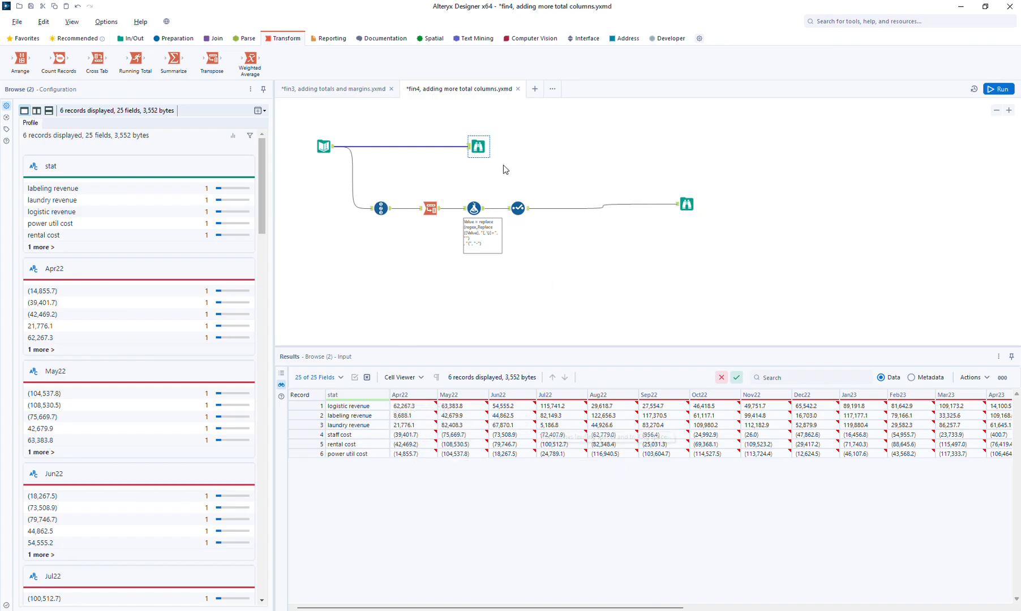
{"action": "left_click", "coordinate": [687, 201]}
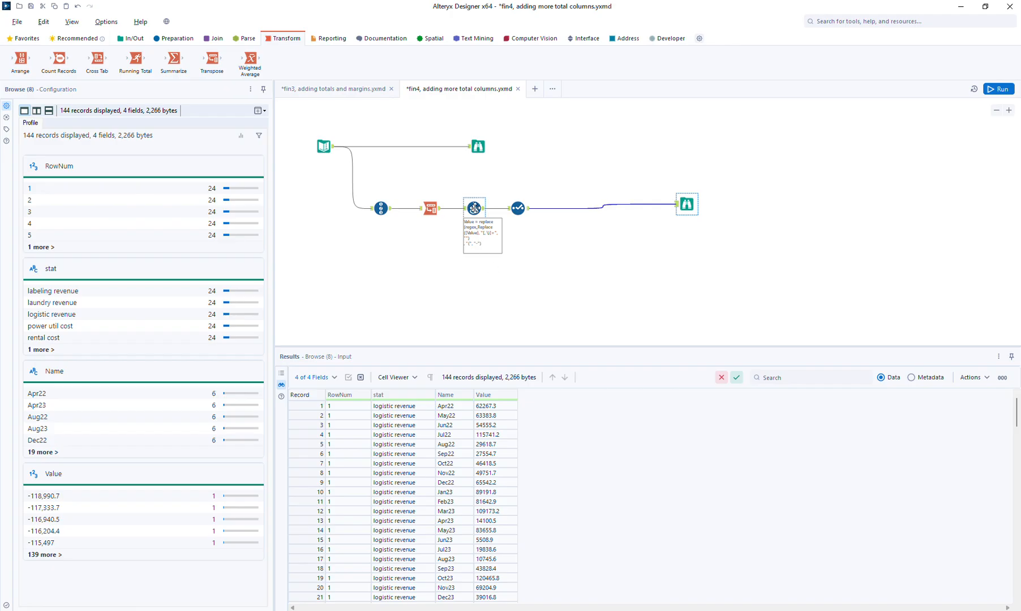
Step: Add a new output column named time_ym to the Formula tool
{"action": "left_click", "coordinate": [474, 208]}
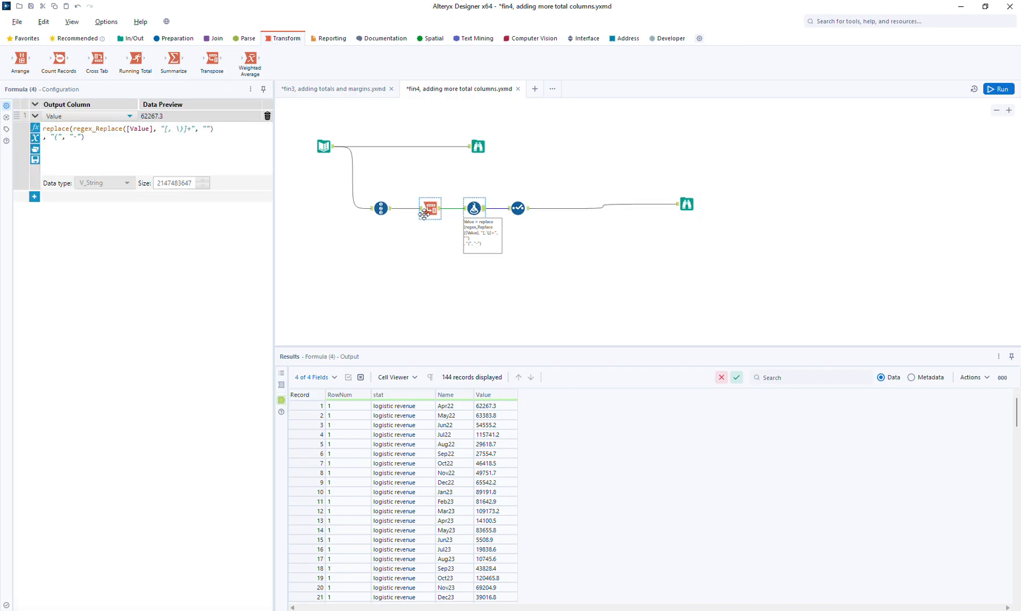
{"action": "left_click", "coordinate": [34, 197]}
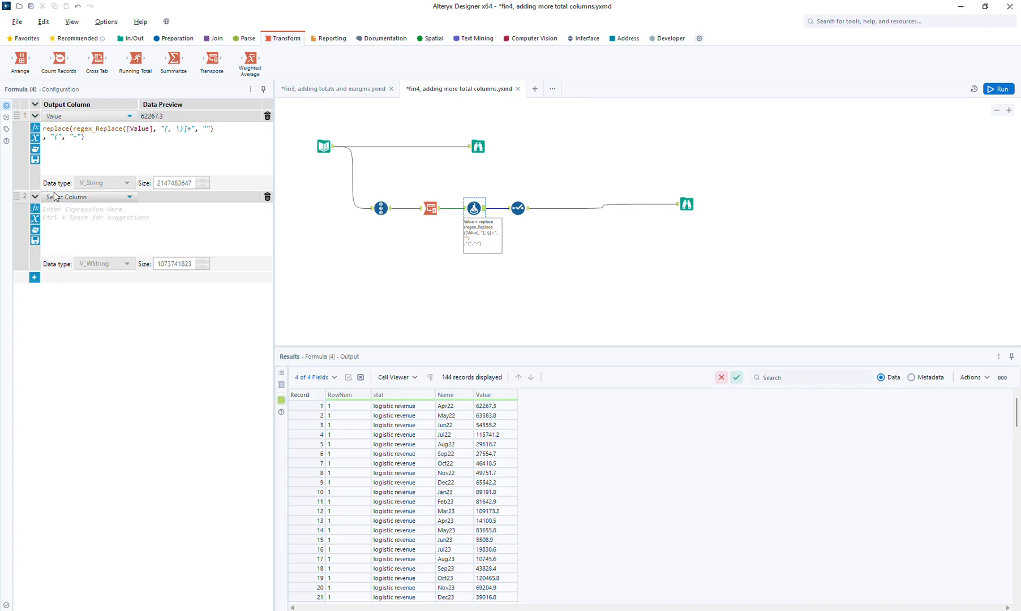
{"action": "type", "text": "time_ym"}
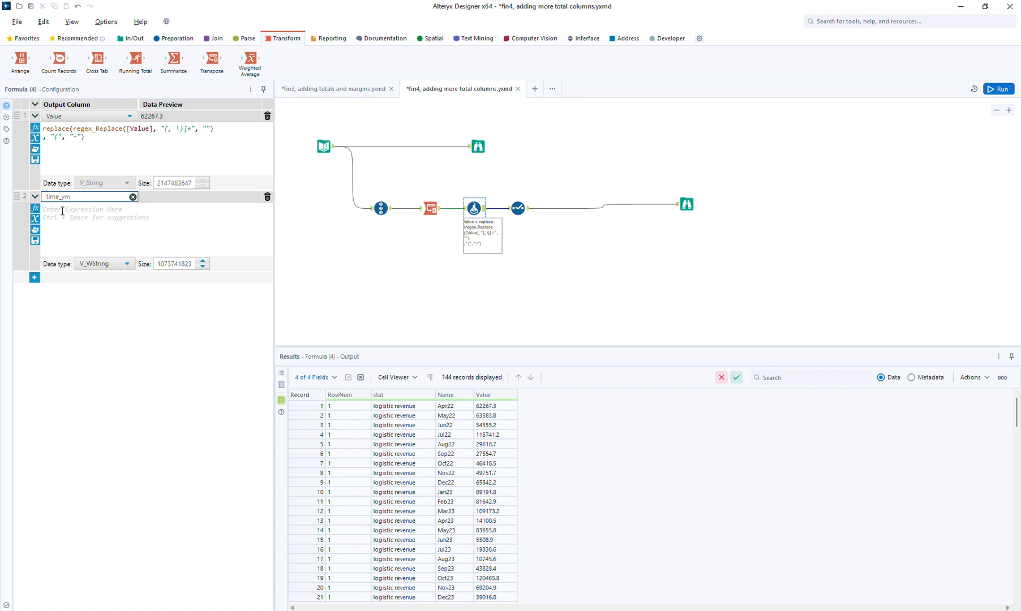
Step: Set the time_ym expression to DateTimeParse([Name], "%n%y") in the Formula tool
{"action": "left_click", "coordinate": [62, 211]}
{"action": "type", "text": "da"}
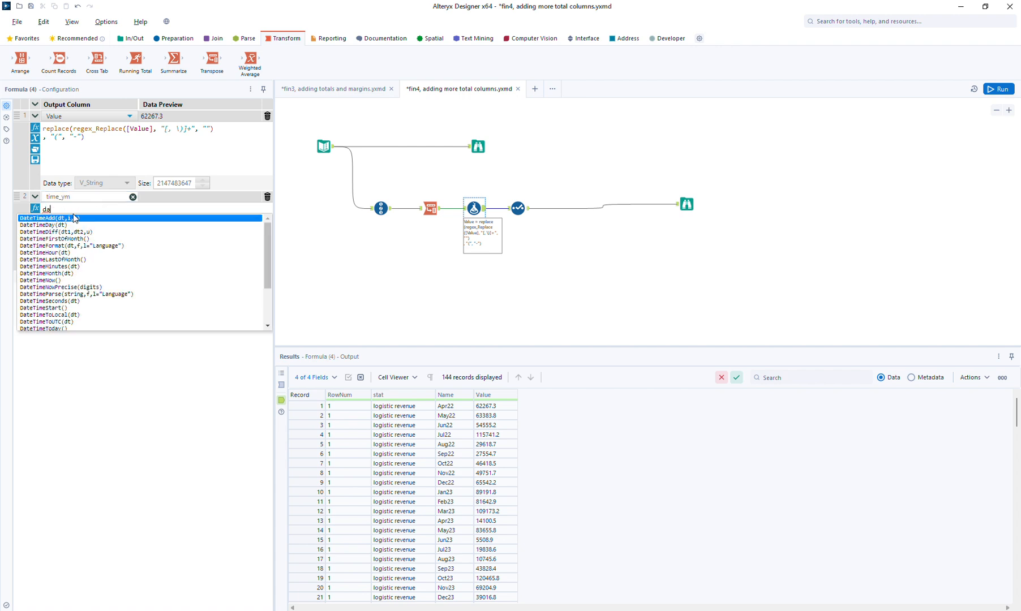
{"action": "type", "text": "tetimep"}
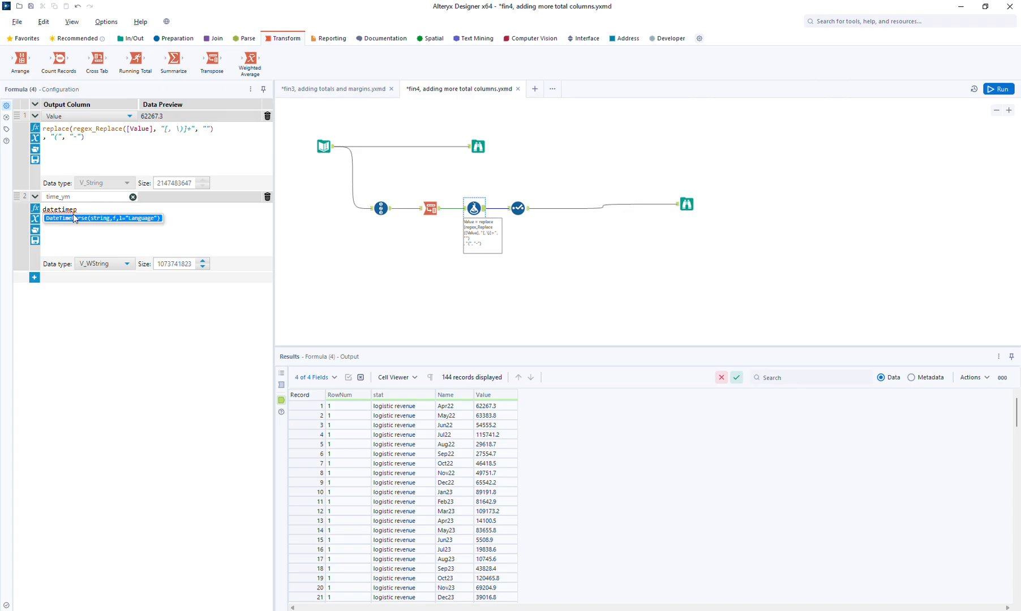
{"action": "left_click", "coordinate": [78, 219]}
{"action": "type", "text": "[,f)"}
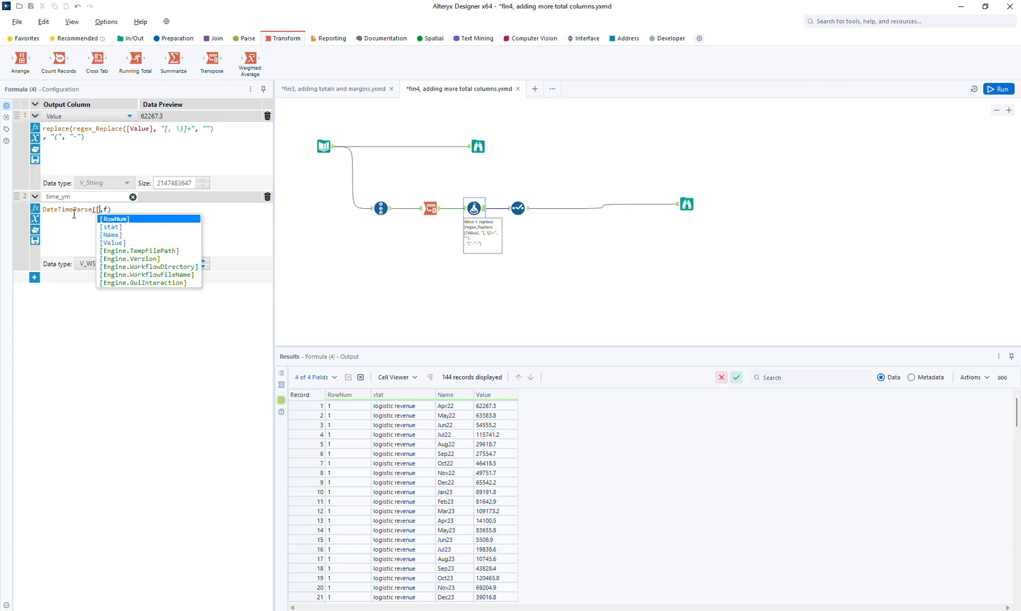
{"action": "key", "text": "Down"}
{"action": "key", "text": "Down"}
{"action": "key", "text": "Return"}
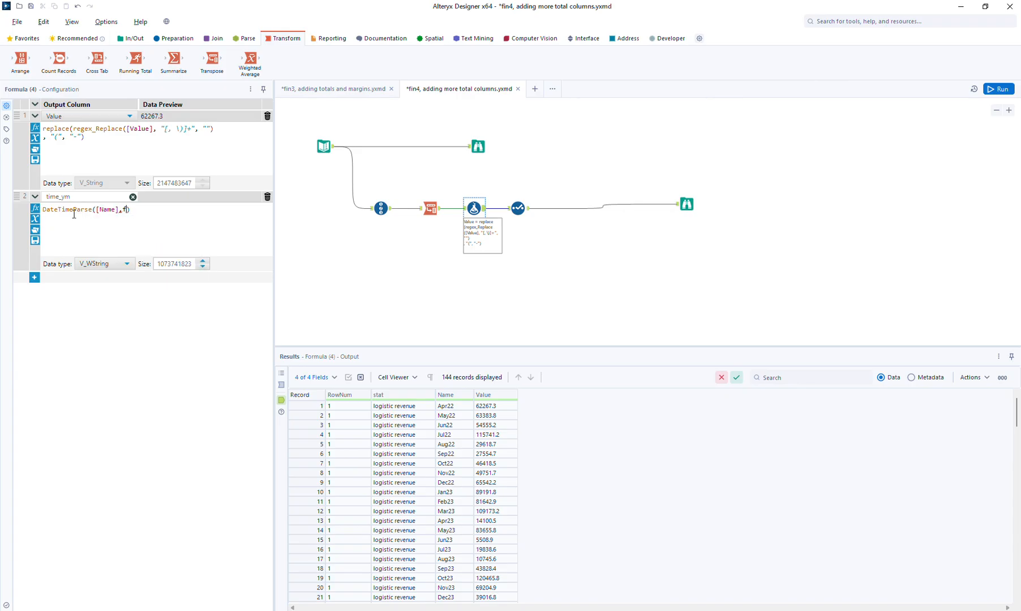
{"action": "key", "text": "BackSpace"}
{"action": "type", "text": "\"%n%y"}
Step: Add a third output column named FY to the same Formula tool
{"action": "left_click", "coordinate": [34, 278]}
{"action": "left_click", "coordinate": [84, 291]}
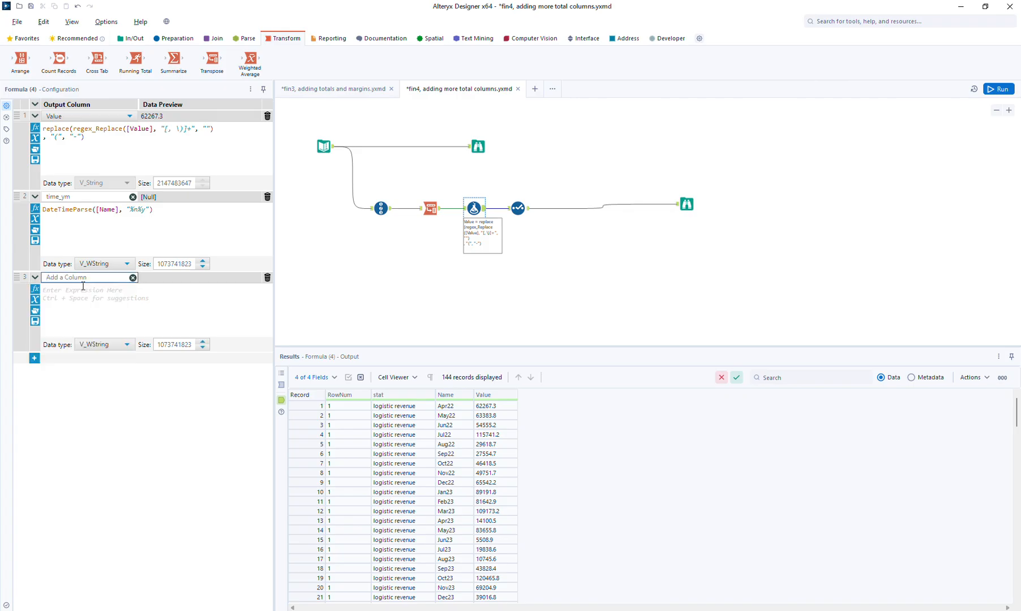
{"action": "type", "text": "FY"}
{"action": "left_click", "coordinate": [103, 311]}
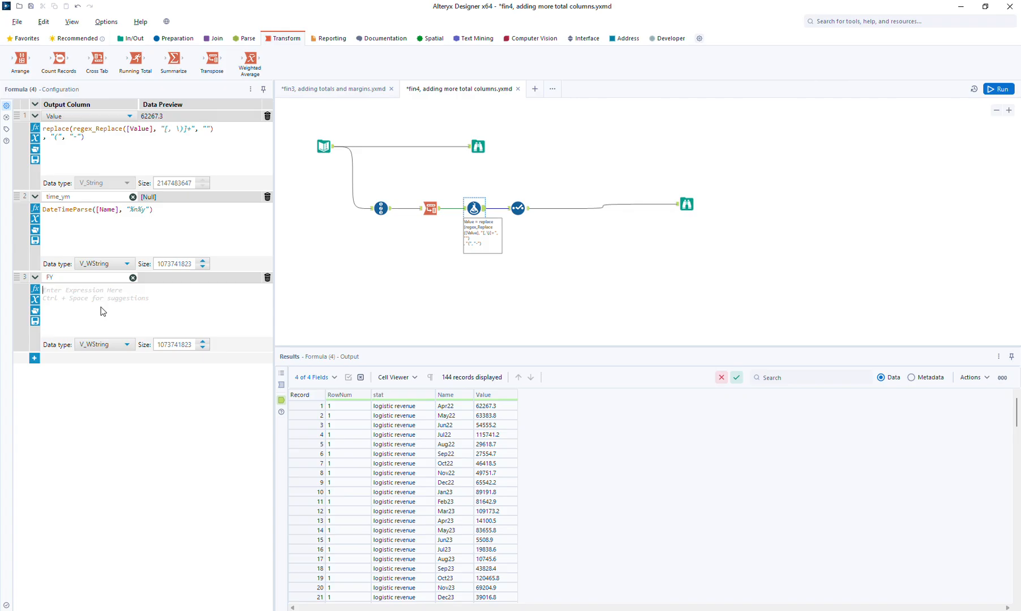
Step: Check the month columns in the original input data, and return to the Formula tool's empty FY expression
{"action": "left_click", "coordinate": [479, 152]}
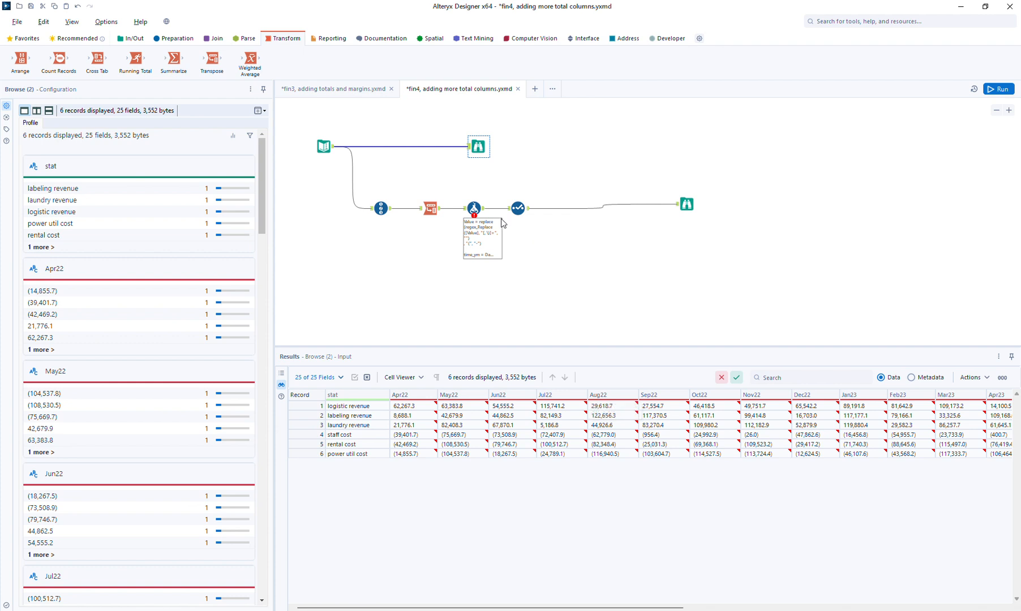
{"action": "left_click", "coordinate": [474, 208]}
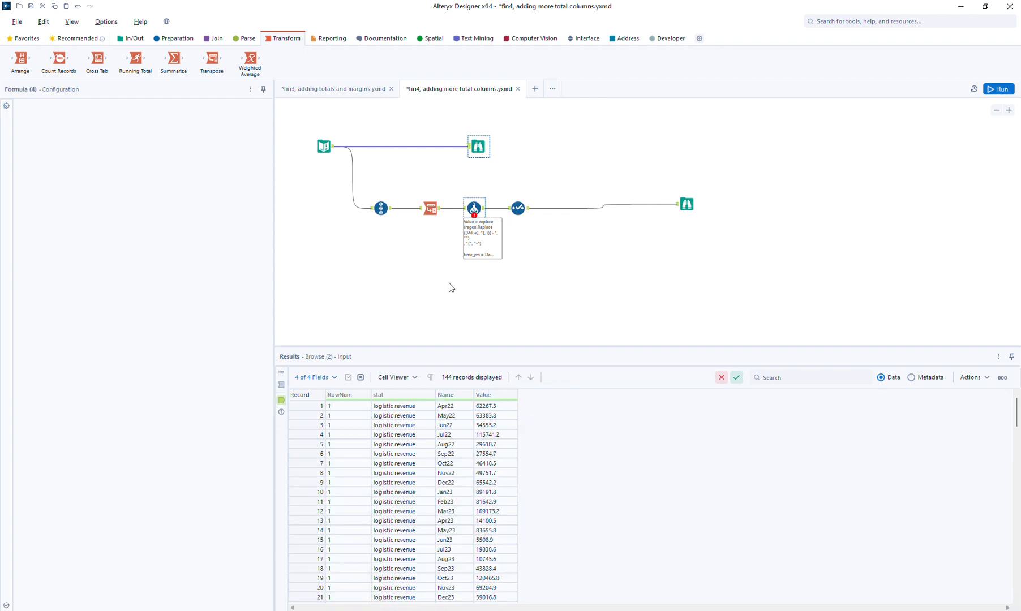
{"action": "left_click", "coordinate": [33, 209]}
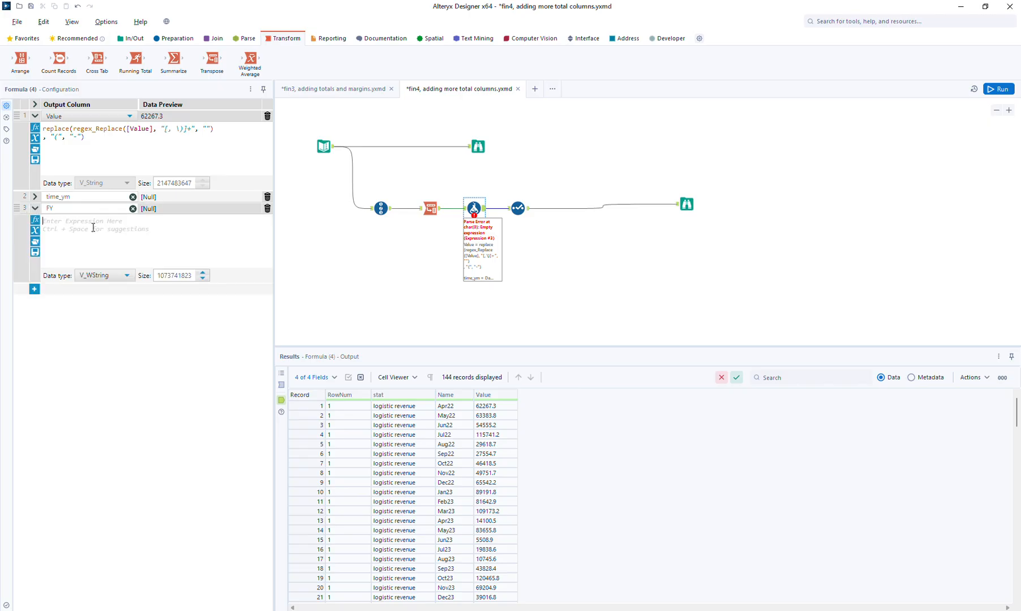
Step: Enter DateTimeAdd([time_ym],-3,"months") as the FY expression to shift each date back three months
{"action": "type", "text": "datetime"}
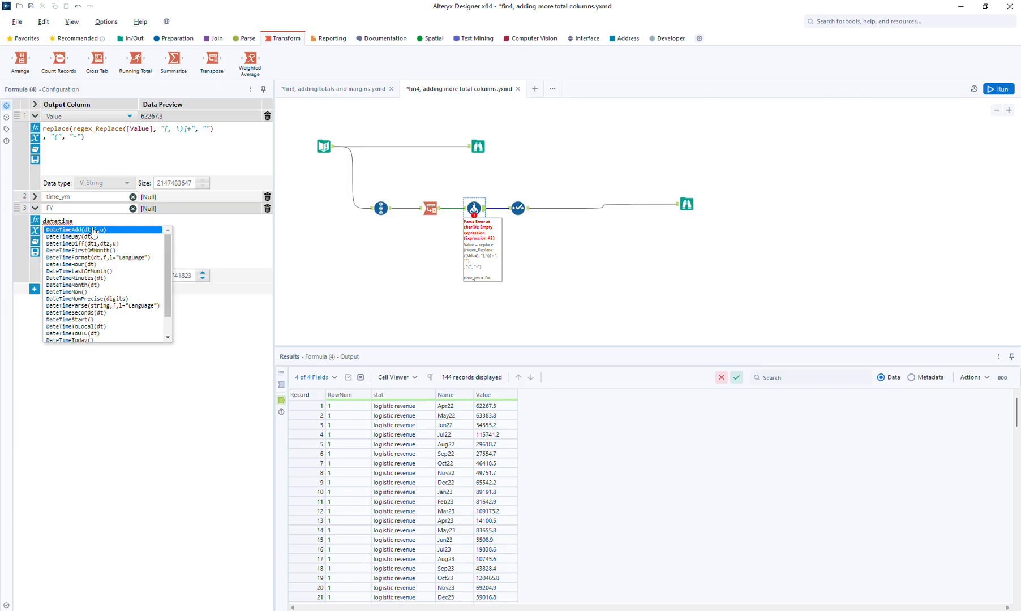
{"action": "left_click", "coordinate": [94, 230]}
{"action": "type", "text": "[t,i,u)"}
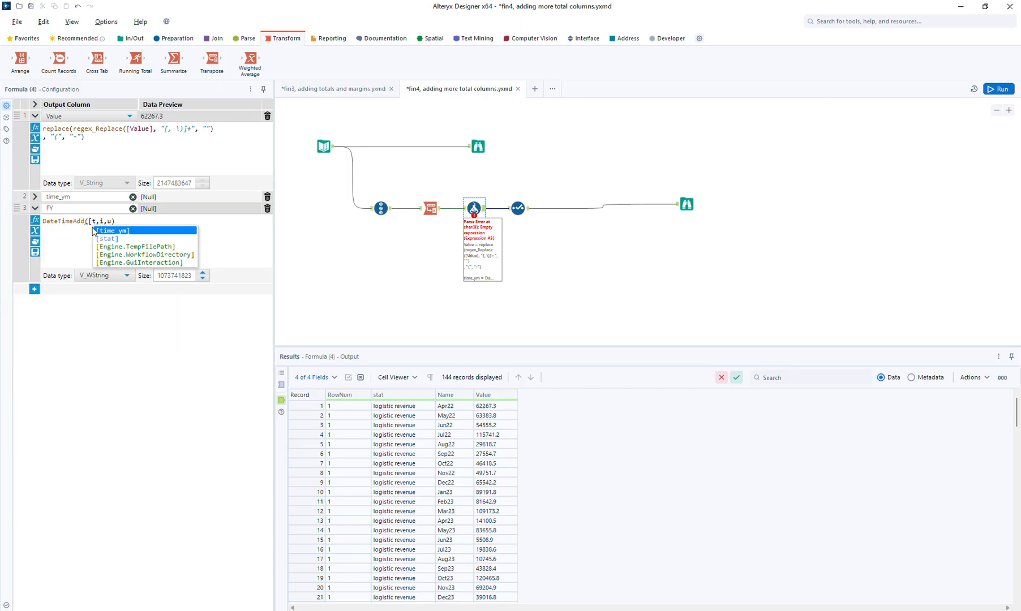
{"action": "left_click", "coordinate": [95, 230]}
{"action": "type", "text": "-3"}
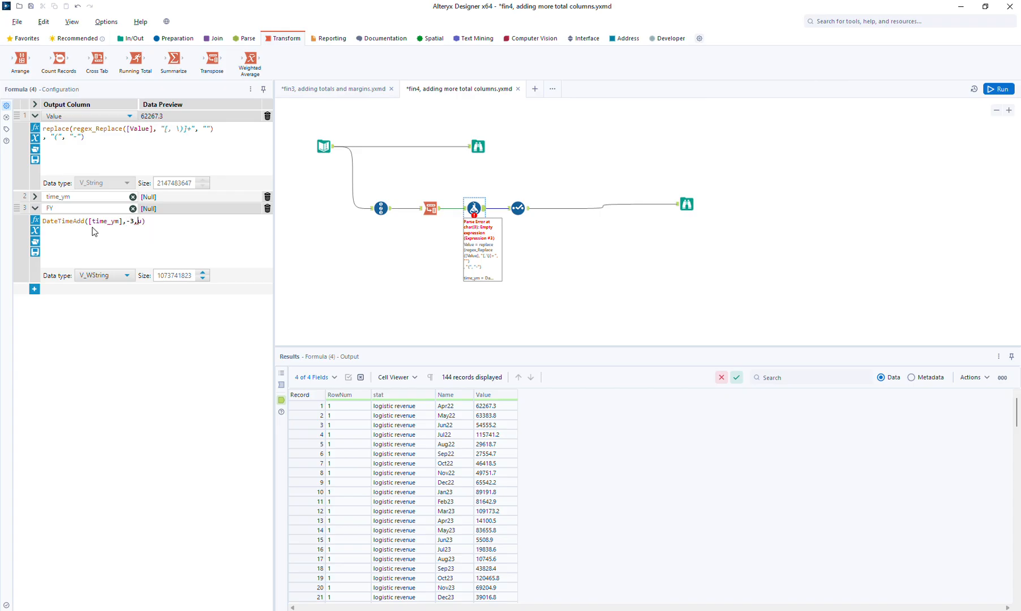
{"action": "type", "text": "\"month"}
{"action": "type", "text": "s\""}
Step: Wrap the FY expression's DateTimeAdd call in DateTimeFormat with the format "FY%y", and run the workflow
{"action": "type", "text": "datetimeform"}
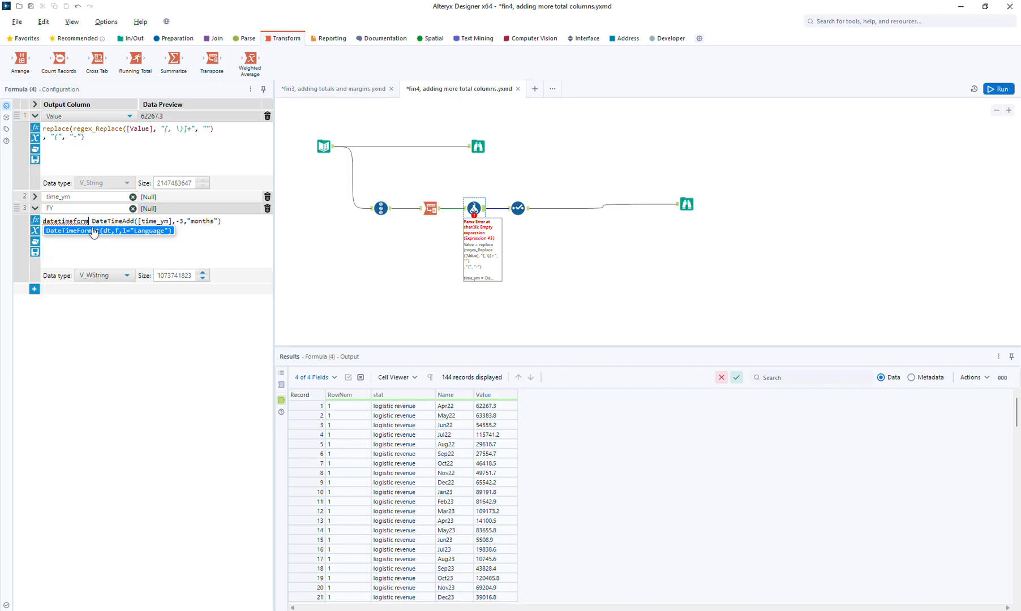
{"action": "left_click", "coordinate": [94, 231]}
{"action": "key", "text": "shift+Right"}
{"action": "key", "text": "shift+Right"}
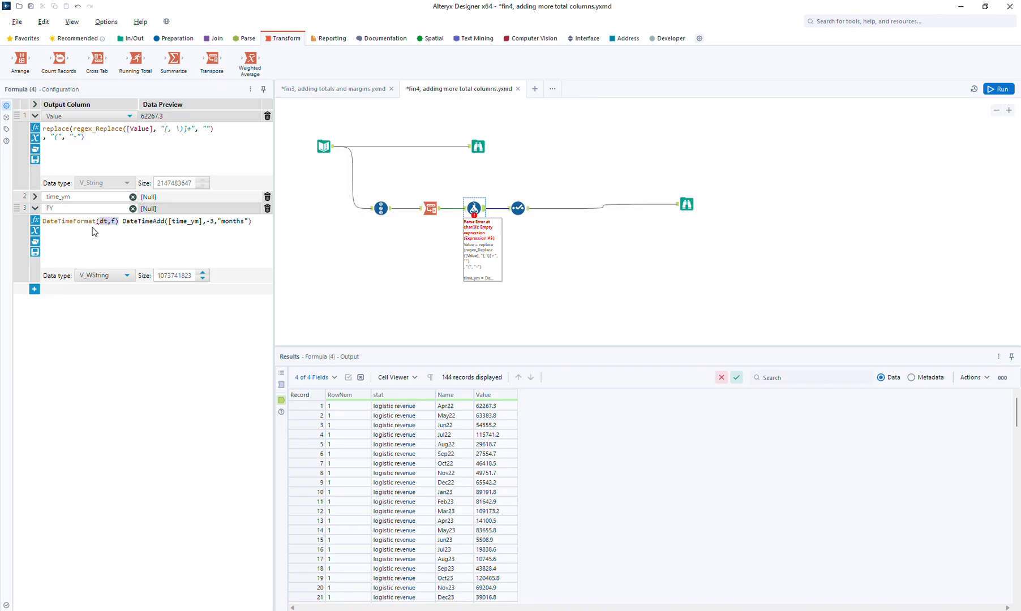
{"action": "key", "text": "Delete"}
{"action": "key", "text": "Return"}
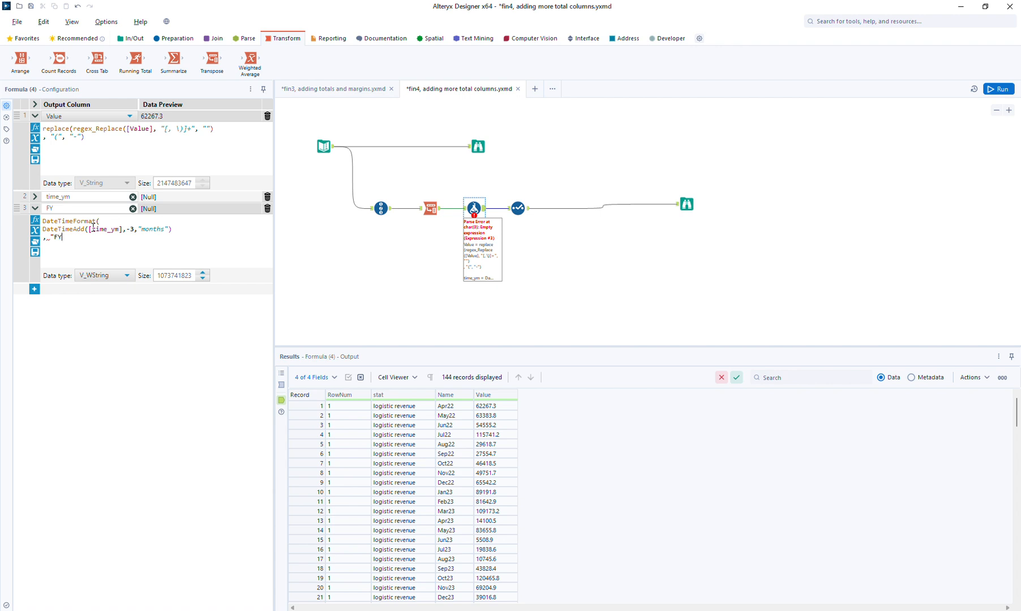
{"action": "type", "text": "%y\")"}
{"action": "left_click", "coordinate": [1006, 86]}
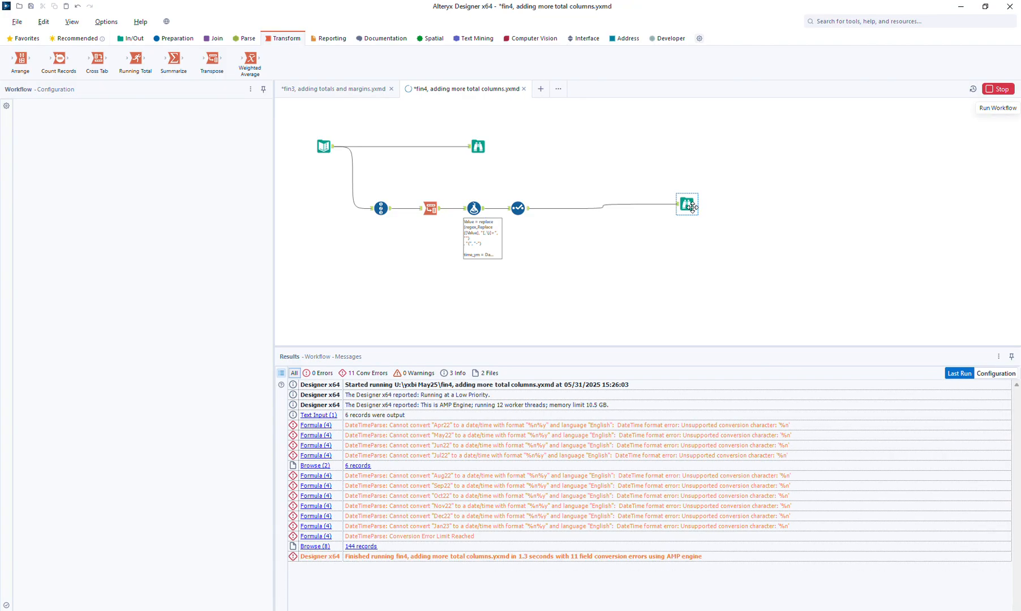
Step: Change the time_ym parse format to "%b%y", and rerun the workflow to view the final Browse results
{"action": "left_click", "coordinate": [472, 217]}
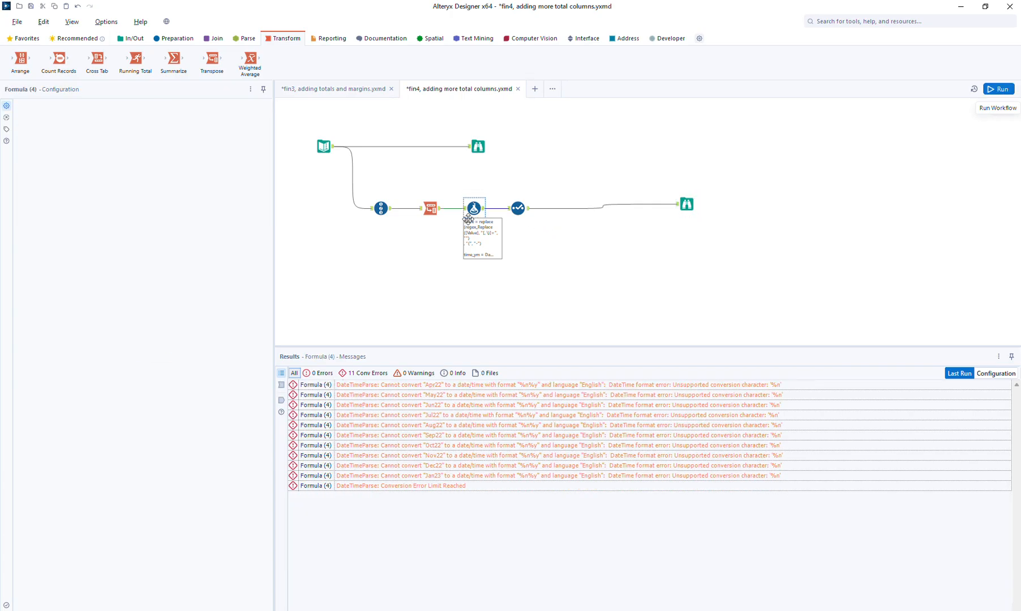
{"action": "left_click", "coordinate": [35, 209]}
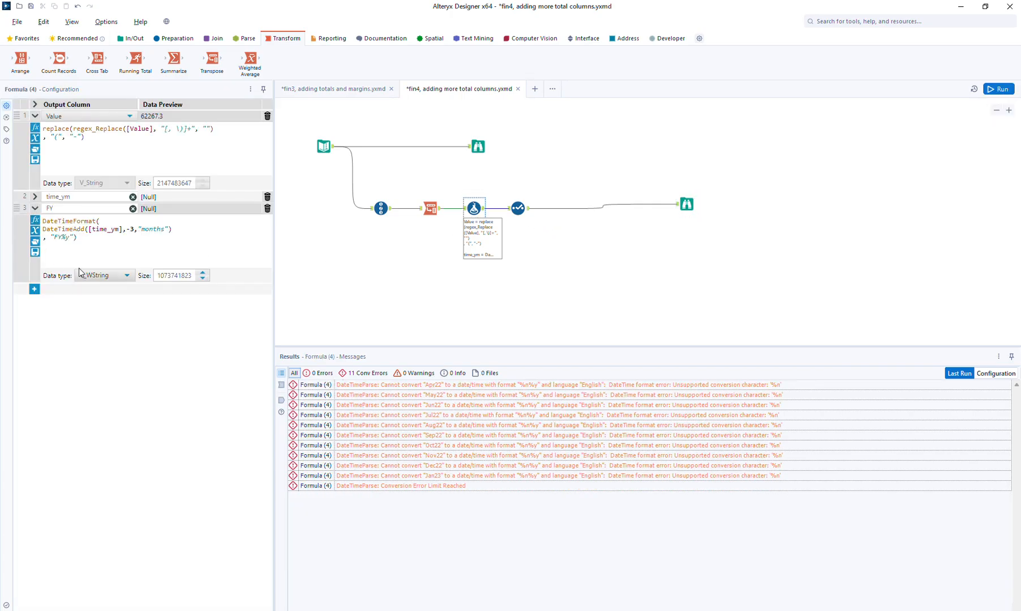
{"action": "left_click", "coordinate": [35, 196]}
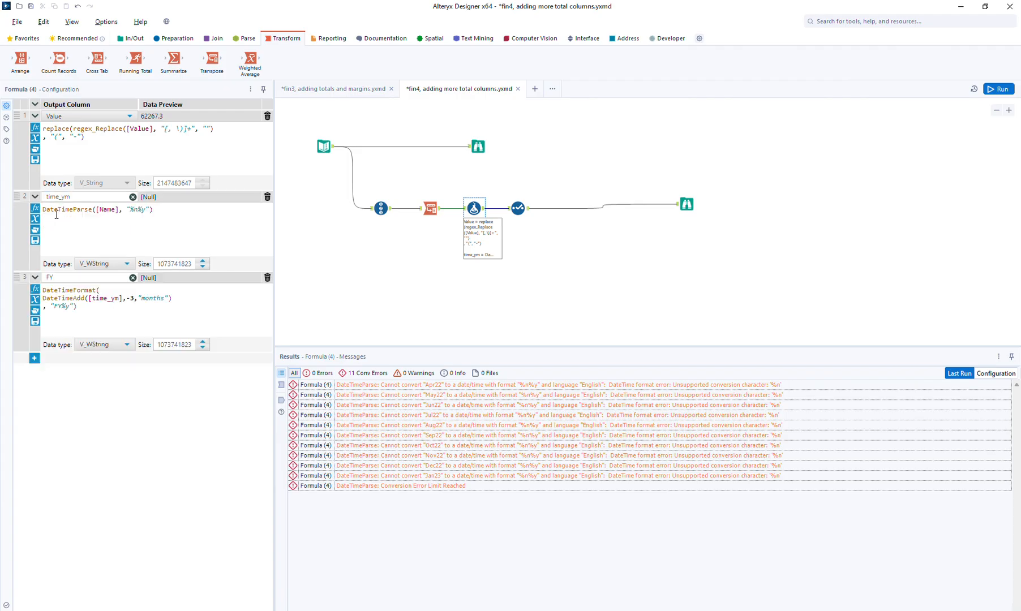
{"action": "double_click", "coordinate": [136, 210]}
{"action": "type", "text": "b"}
{"action": "left_click", "coordinate": [998, 89]}
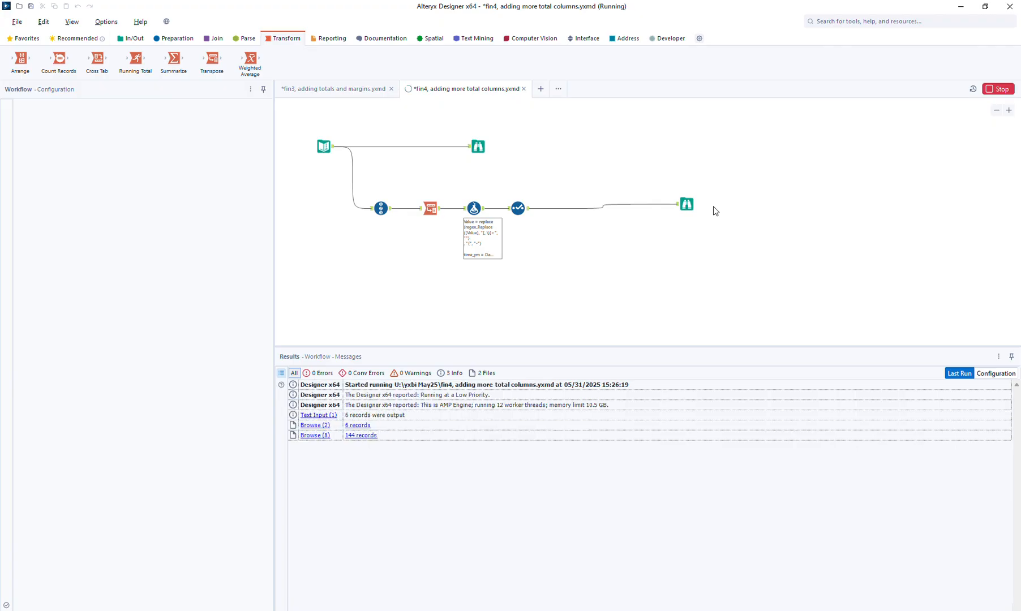
{"action": "left_click", "coordinate": [692, 209]}
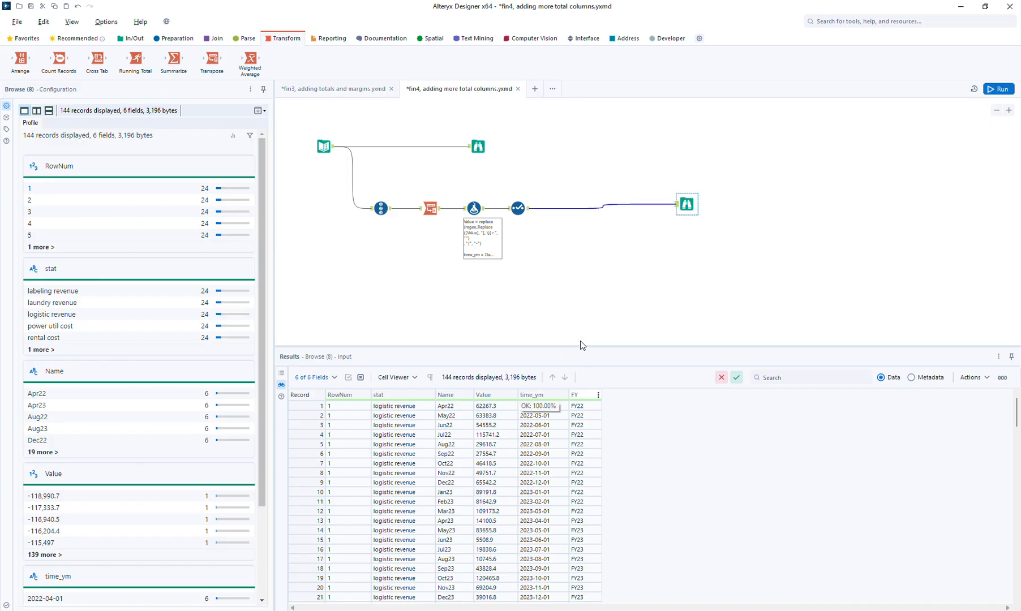
Step: Branch a new Formula tool off the Select tool, below the main line, with an output column named top
{"action": "left_click", "coordinate": [169, 40]}
{"action": "left_click_drag", "start_coordinate": [174, 59], "coordinate": [581, 254]}
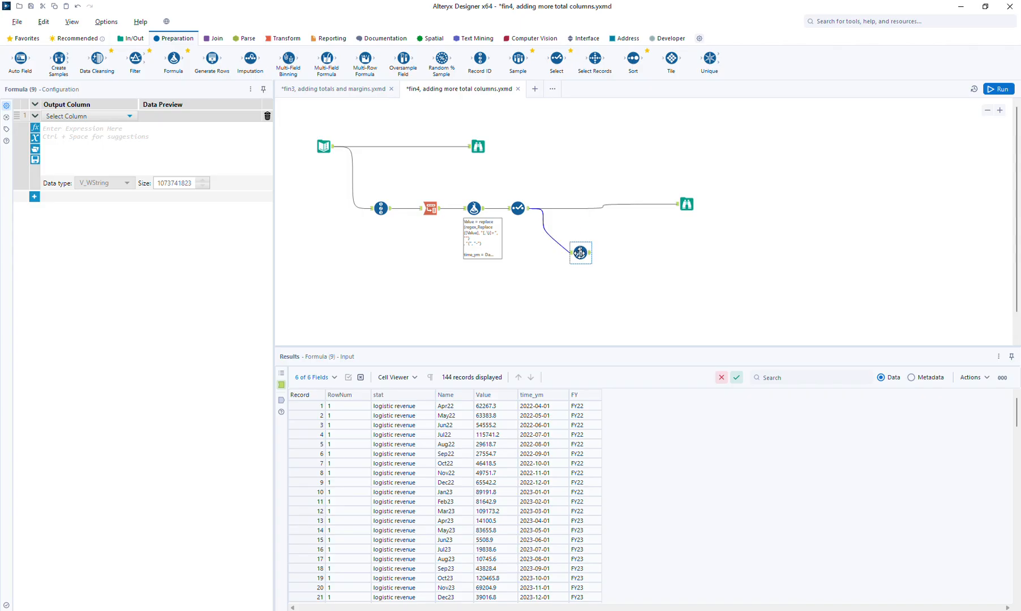
{"action": "left_click", "coordinate": [85, 116]}
{"action": "left_click", "coordinate": [84, 122]}
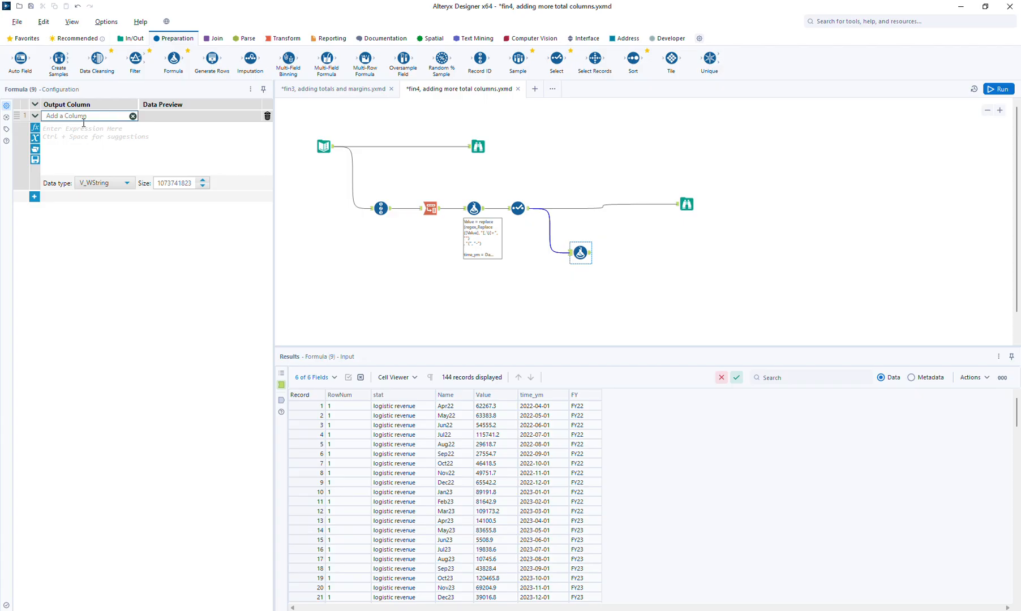
{"action": "type", "text": "top"}
Step: Set the top column's expression to "A_" + [FY] in the branched Formula tool
{"action": "left_click", "coordinate": [91, 140]}
{"action": "type", "text": "\"a_\""}
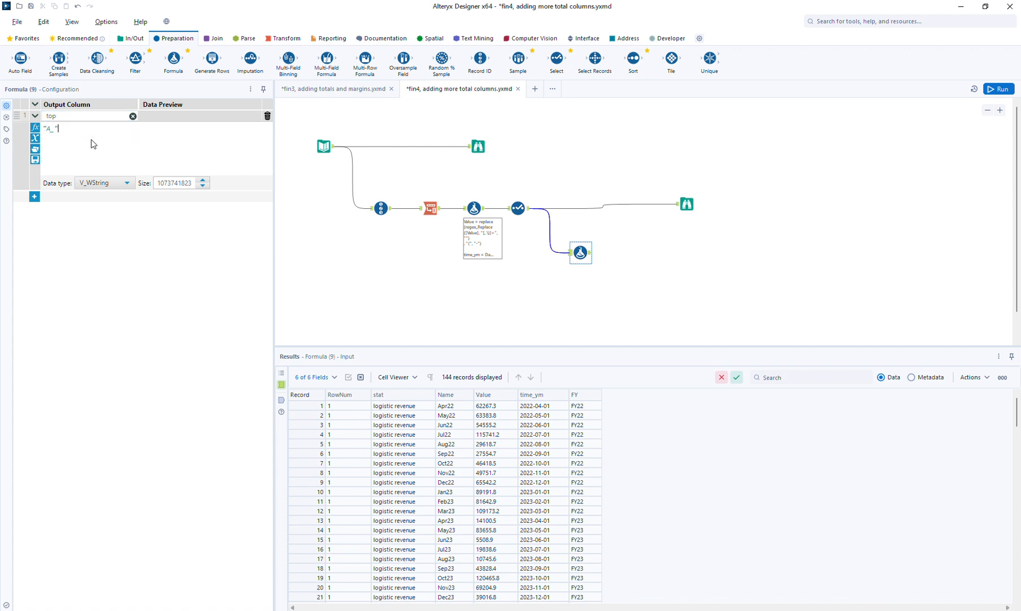
{"action": "type", "text": " + [f"}
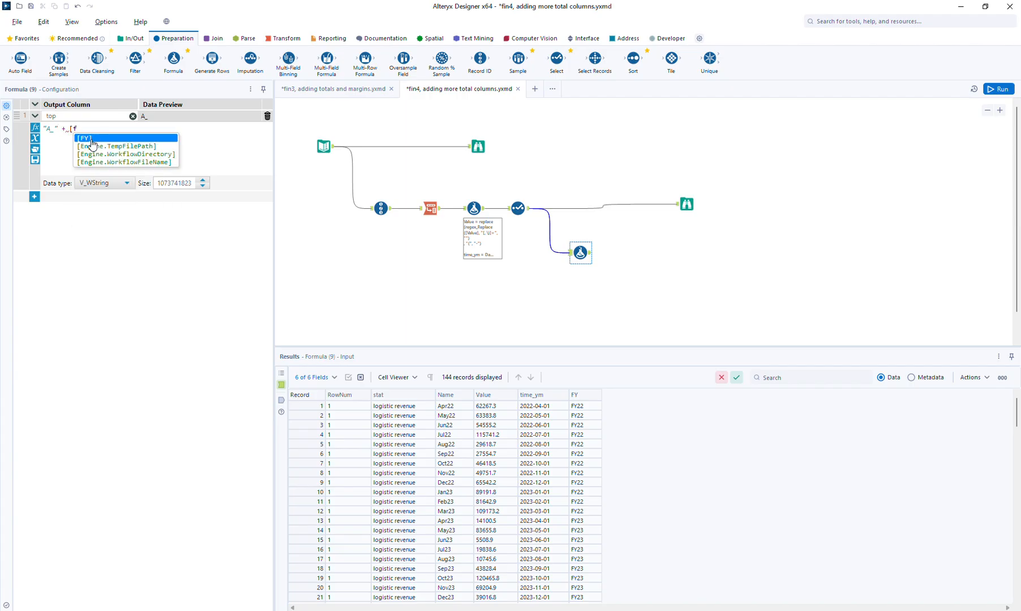
{"action": "left_click", "coordinate": [91, 140]}
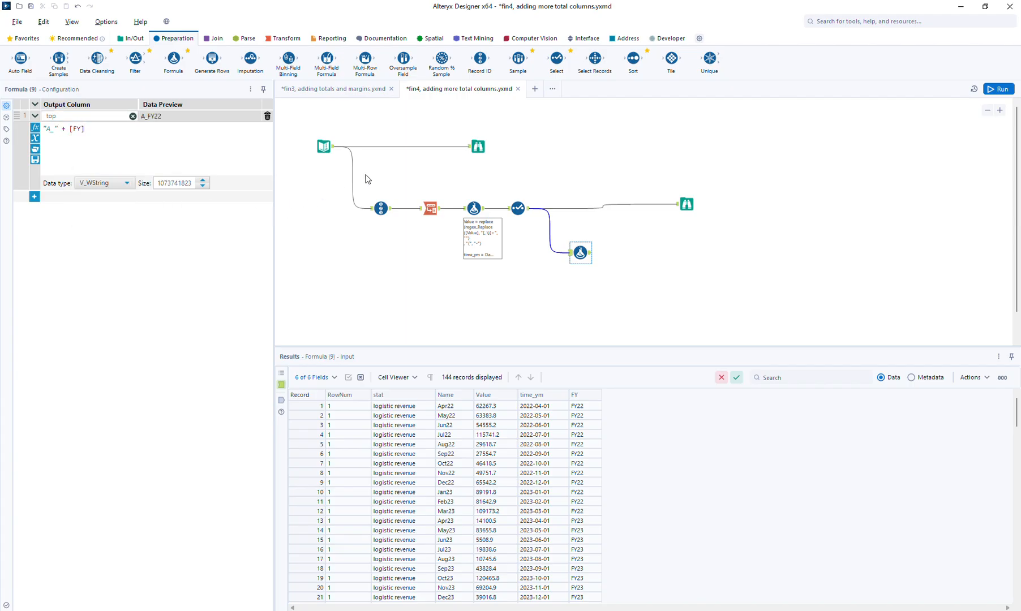
Step: Add a Union tool before the final Browse to combine the Select and branched Formula outputs, and move the Browse farther from it
{"action": "left_click", "coordinate": [216, 40]}
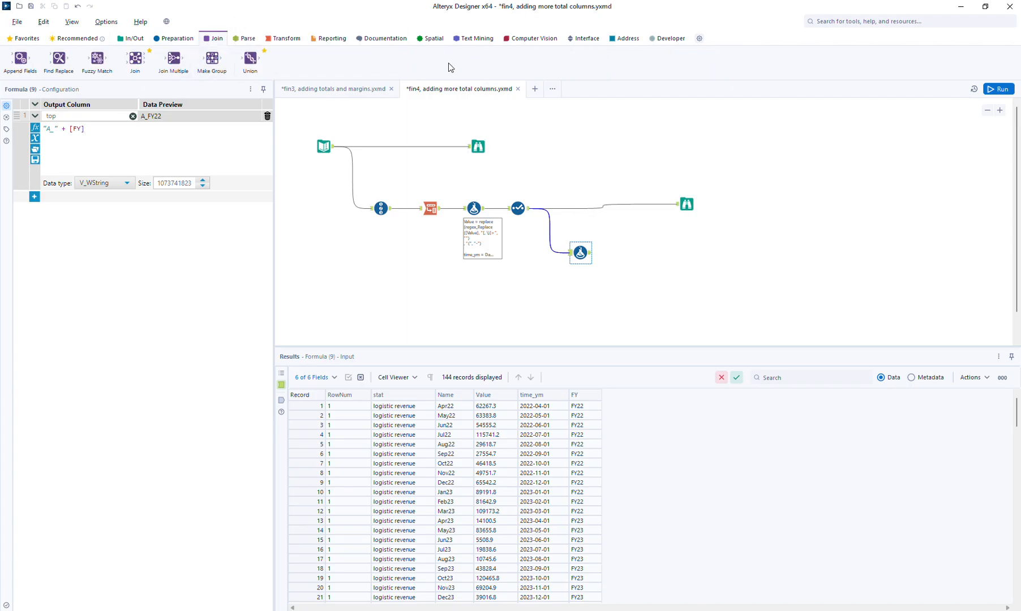
{"action": "mouse_move", "coordinate": [250, 59]}
{"action": "left_mouse_down"}
{"action": "mouse_move", "coordinate": [645, 205]}
{"action": "mouse_move", "coordinate": [609, 246]}
{"action": "mouse_move", "coordinate": [639, 214]}
{"action": "left_mouse_up"}
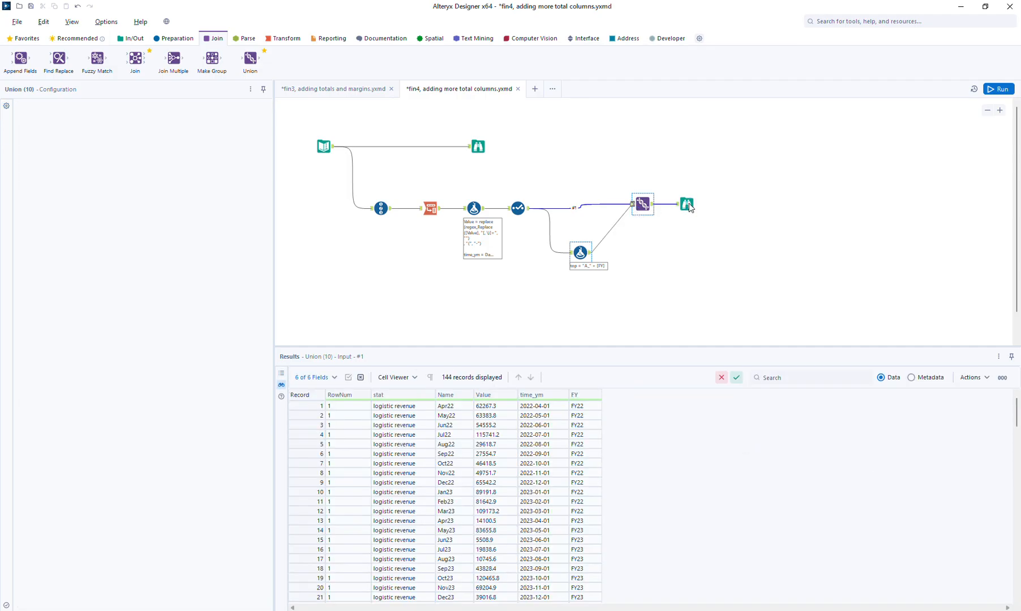
{"action": "left_click_drag", "start_coordinate": [690, 207], "coordinate": [760, 208]}
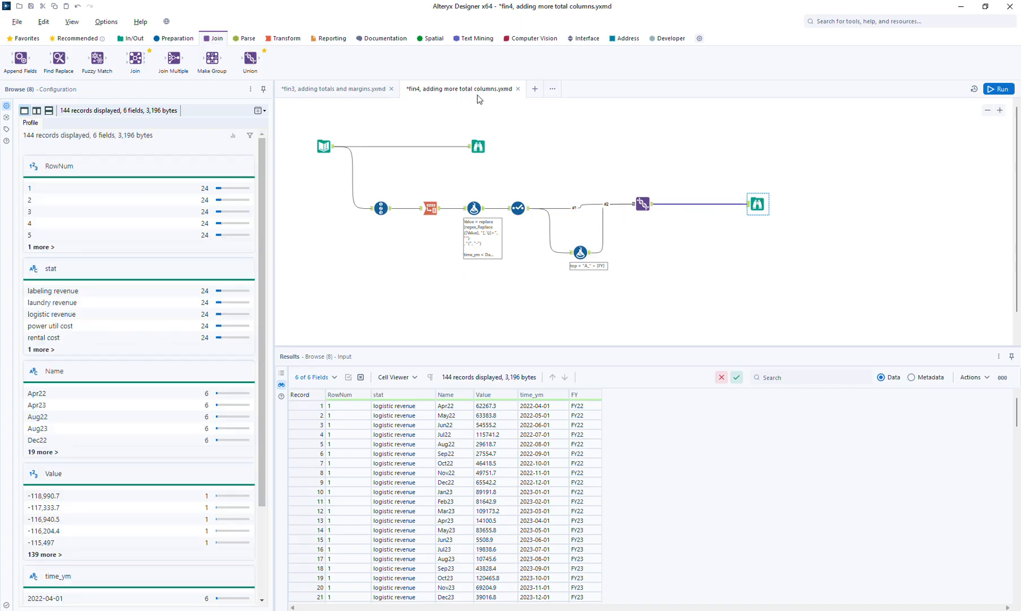
Step: Insert another Formula tool on the direct connection from Select to Union, with an output column named top
{"action": "left_click", "coordinate": [167, 39]}
{"action": "left_click_drag", "start_coordinate": [174, 58], "coordinate": [583, 208]}
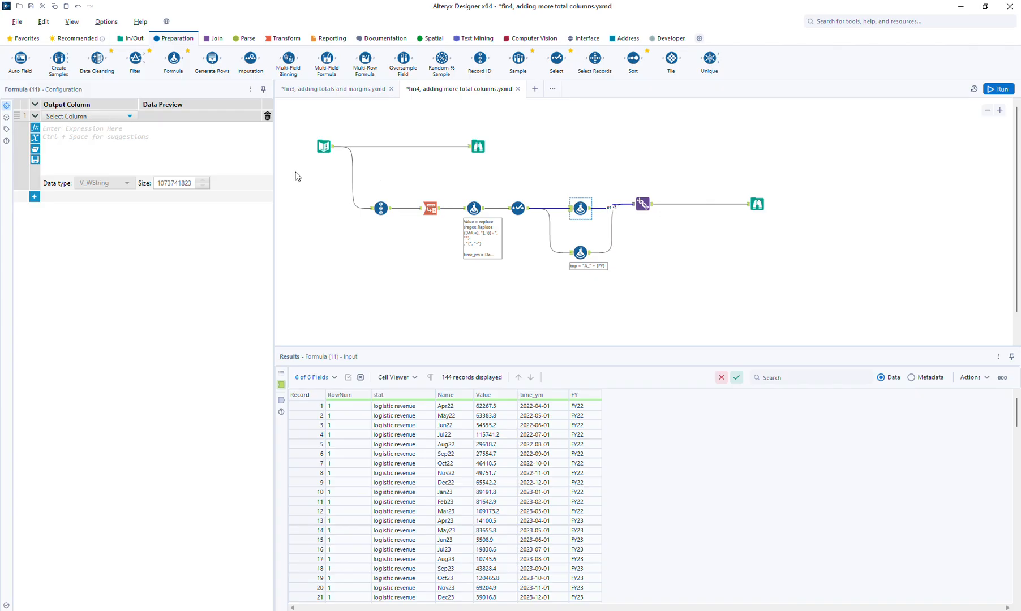
{"action": "left_click", "coordinate": [78, 117]}
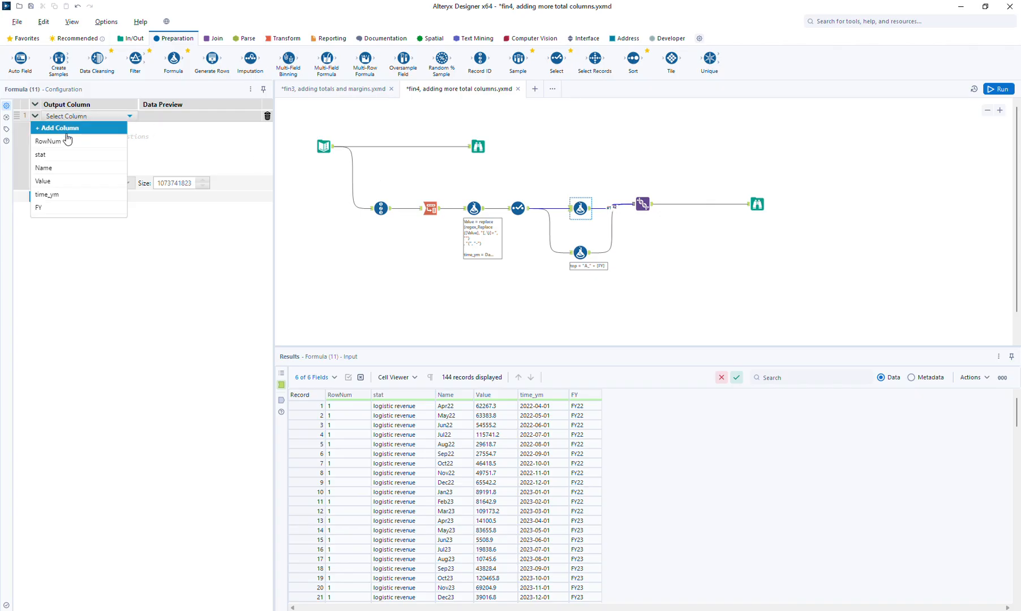
{"action": "left_click", "coordinate": [66, 131]}
{"action": "type", "text": "top"}
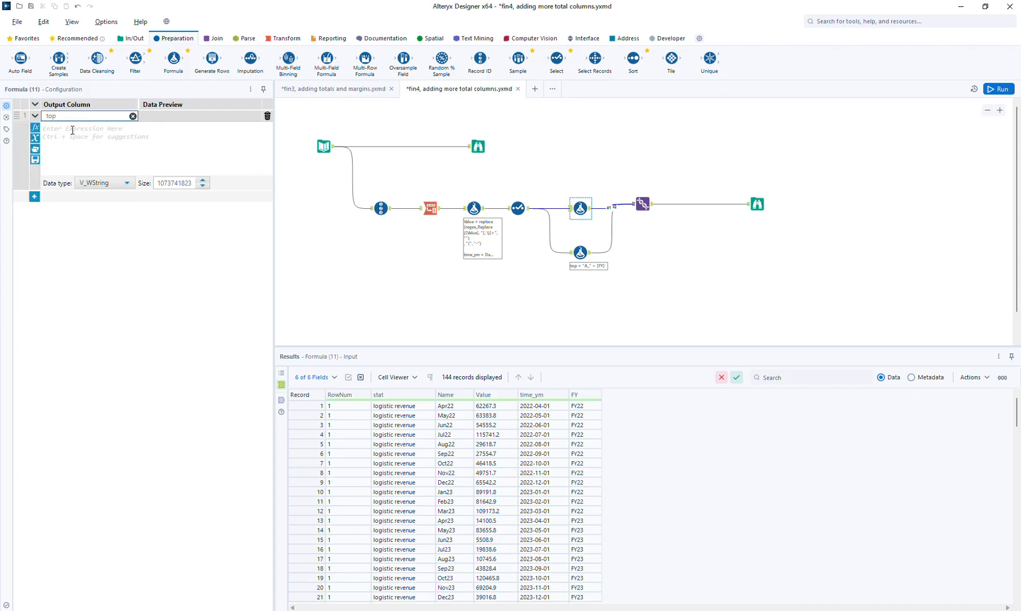
Step: Set the top column's expression to "B_" + left([time_ym], 7) in the Formula tool on the direct connection
{"action": "left_click", "coordinate": [72, 131]}
{"action": "type", "text": "\"B"}
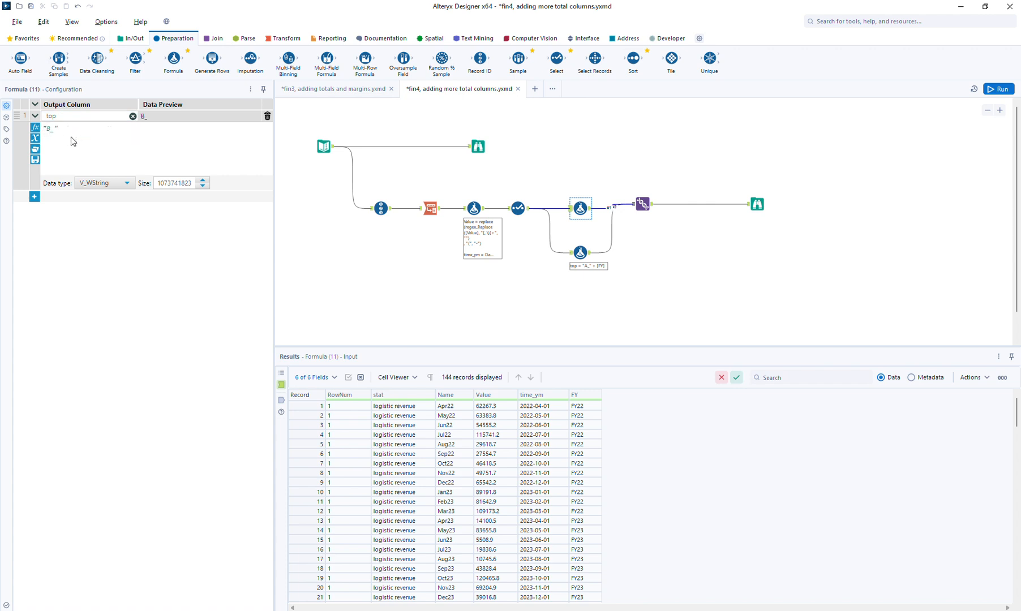
{"action": "type", "text": "_\" + left([ti"}
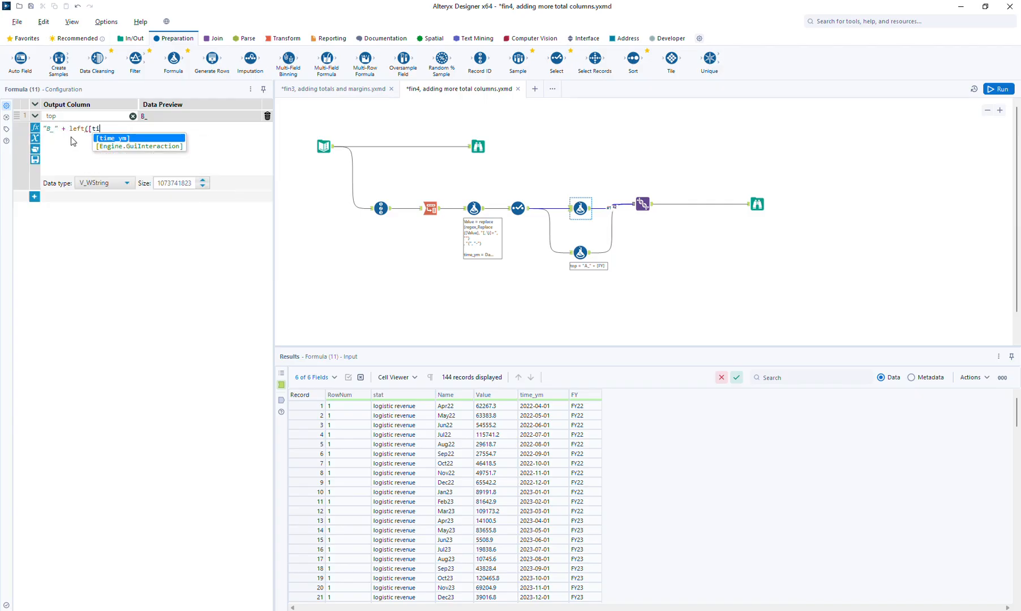
{"action": "key", "text": "Return"}
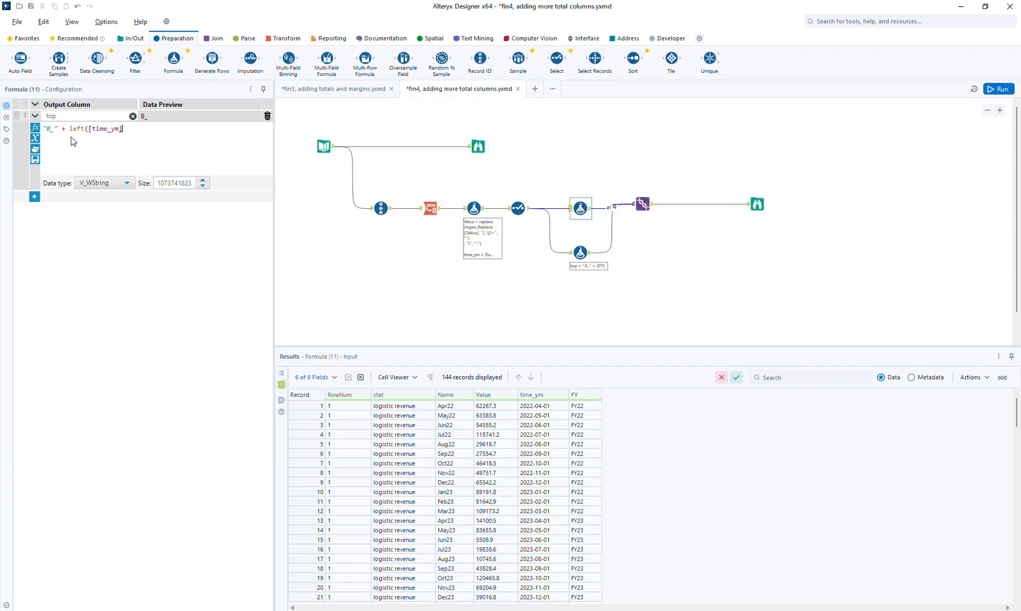
{"action": "type", "text": "), 7"}
Step: Replace the left function in the top expression with DateTimeFormat([time_ym],"%y%m"), keeping the "B_" prefix
{"action": "key", "text": "shift+Left"}
{"action": "key", "text": "shift+Left"}
{"action": "key", "text": "shift+Left"}
{"action": "key", "text": "shift+Left"}
{"action": "key", "text": "shift+Left"}
{"action": "key", "text": "shift+Left"}
{"action": "key", "text": "shift+Left"}
{"action": "key", "text": "shift+Left"}
{"action": "key", "text": "shift+Left"}
{"action": "key", "text": "shift+Left"}
{"action": "key", "text": "shift+Left"}
{"action": "key", "text": "shift+Left"}
{"action": "key", "text": "shift+Left"}
{"action": "key", "text": "shift+Left"}
{"action": "key", "text": "shift+Left"}
{"action": "key", "text": "shift+Left"}
{"action": "type", "text": "d"}
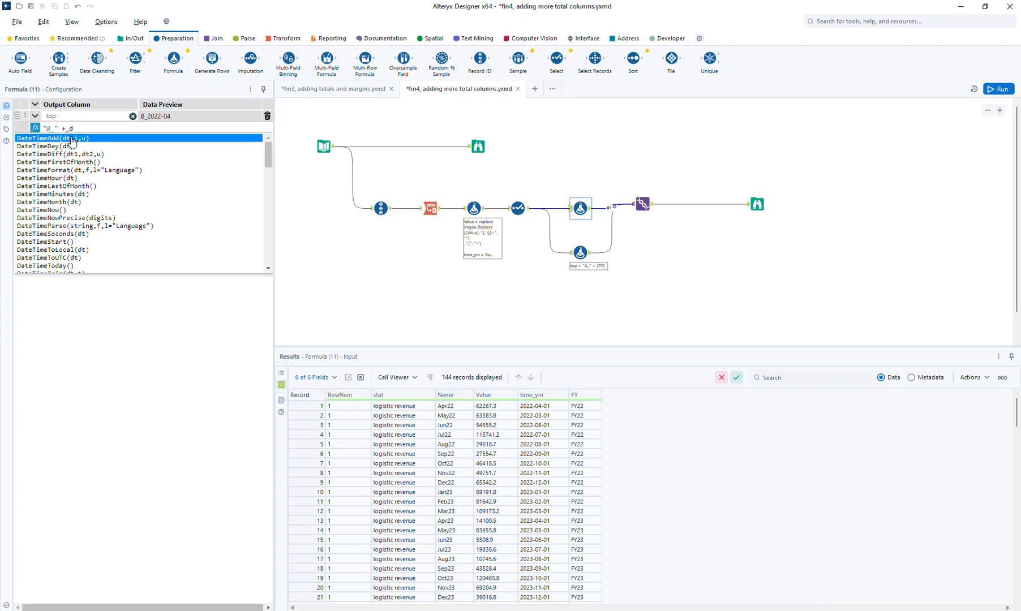
{"action": "type", "text": "ateti"}
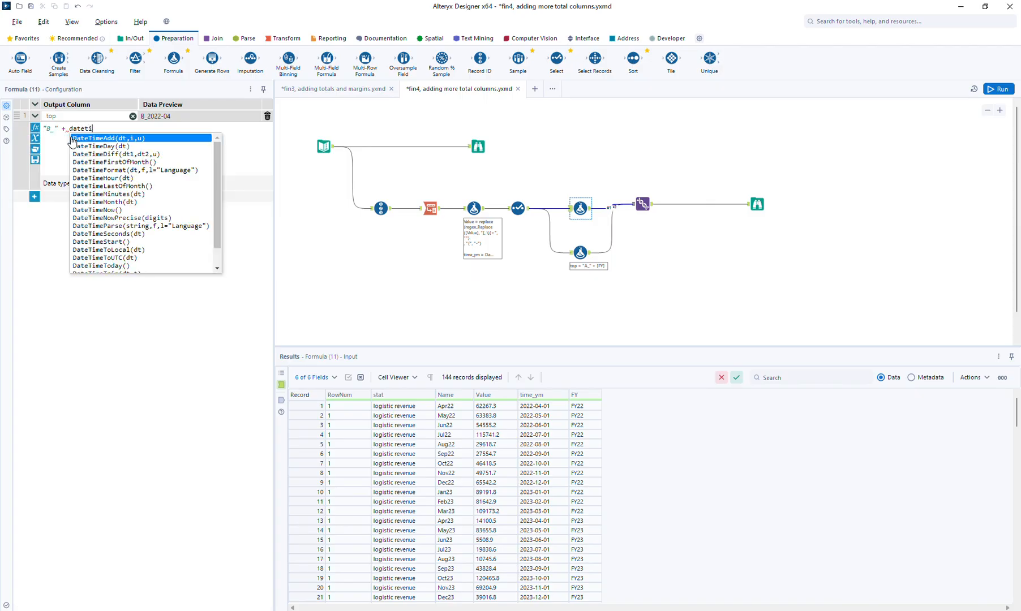
{"action": "type", "text": "mef"}
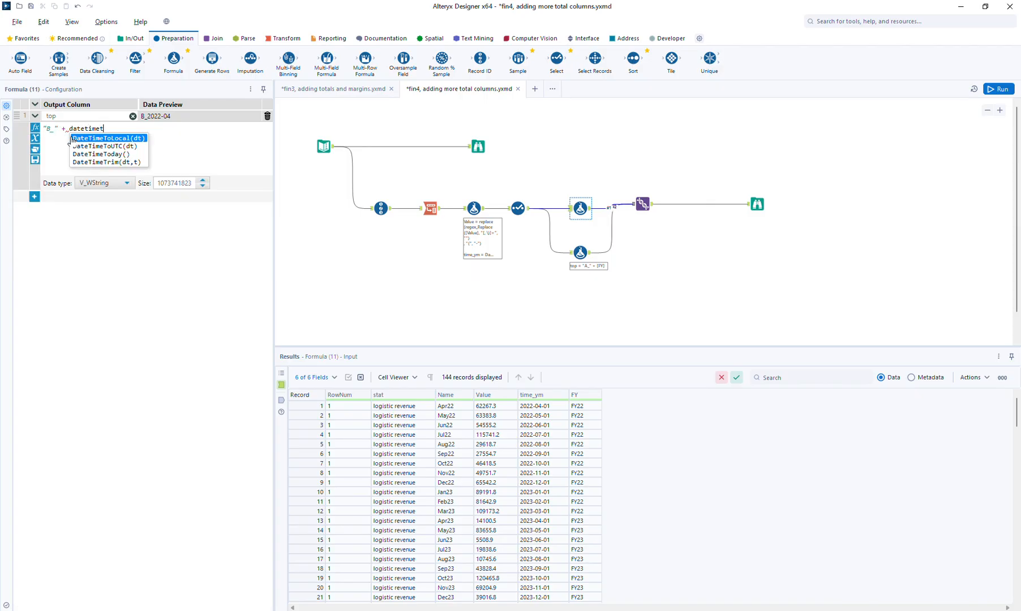
{"action": "type", "text": "o"}
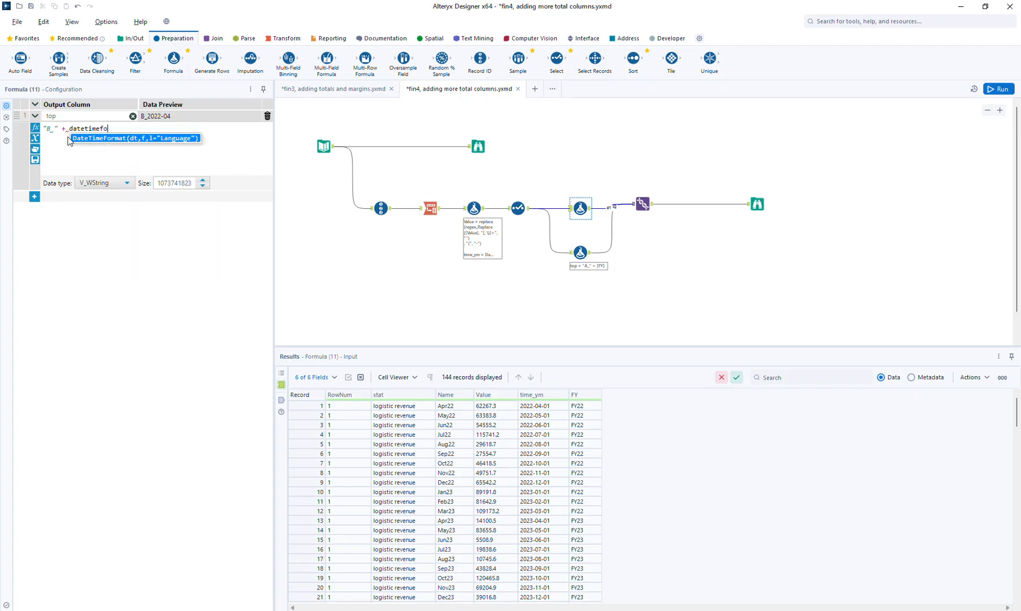
{"action": "key", "text": "Return"}
{"action": "type", "text": "[t,f)"}
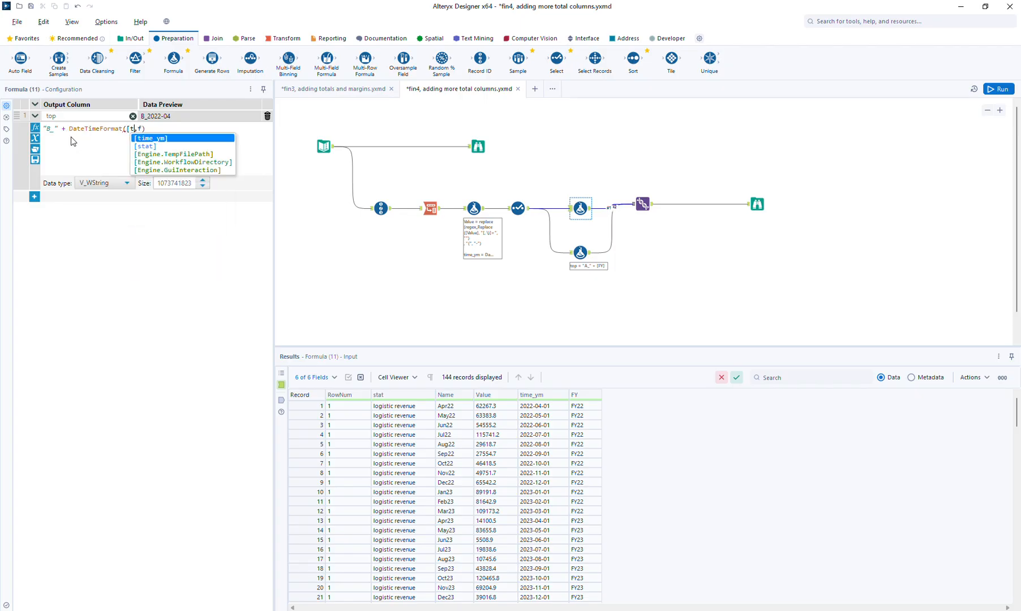
{"action": "key", "text": "Return"}
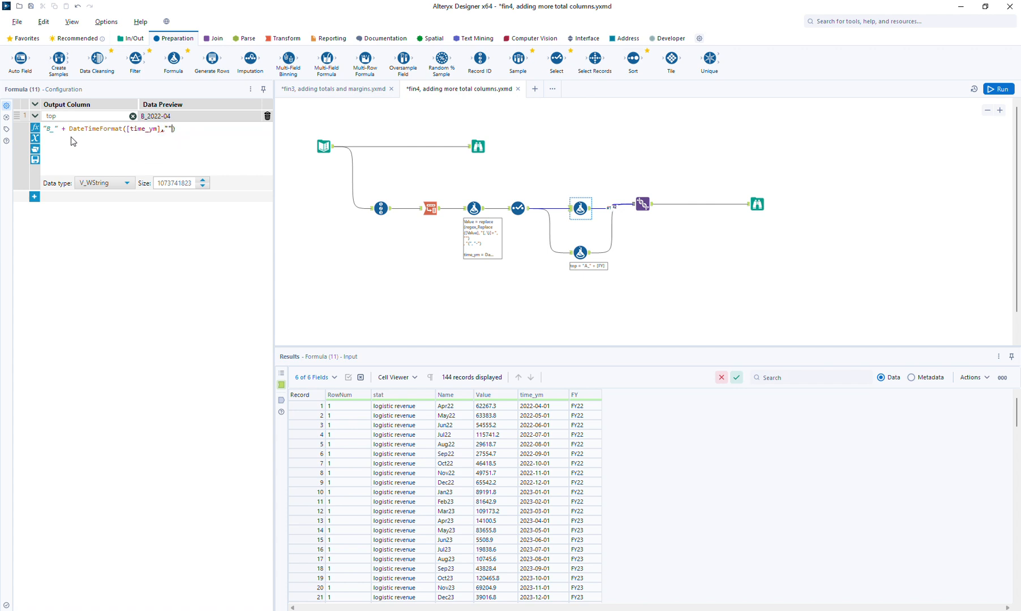
{"action": "type", "text": "\""}
{"action": "type", "text": "m"}
Step: Run the workflow and examine the top values across both unioned groups in the final Browse, dismissing the error dialog
{"action": "left_click", "coordinate": [758, 205]}
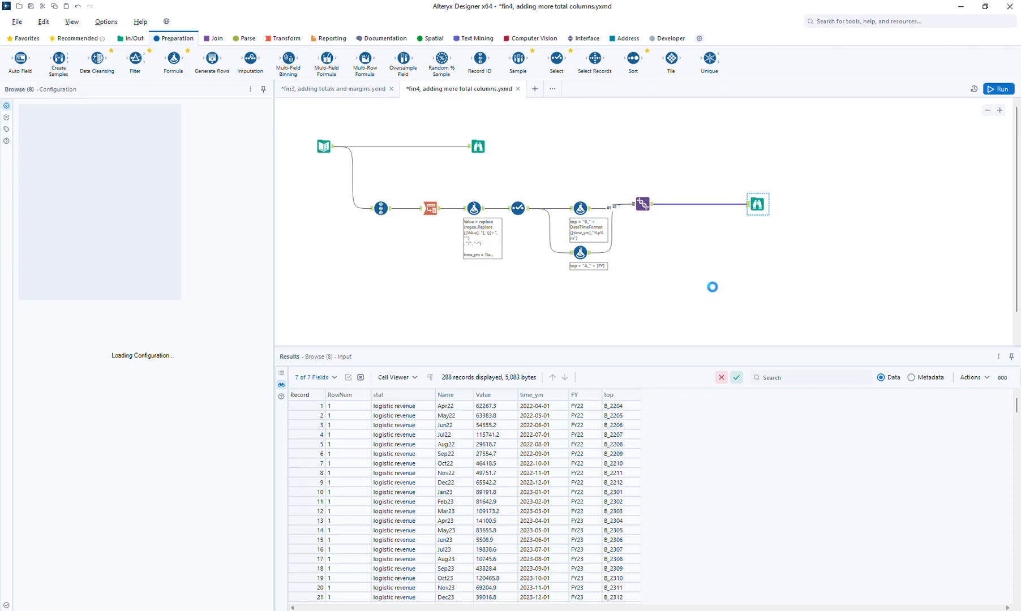
{"action": "left_click", "coordinate": [607, 369]}
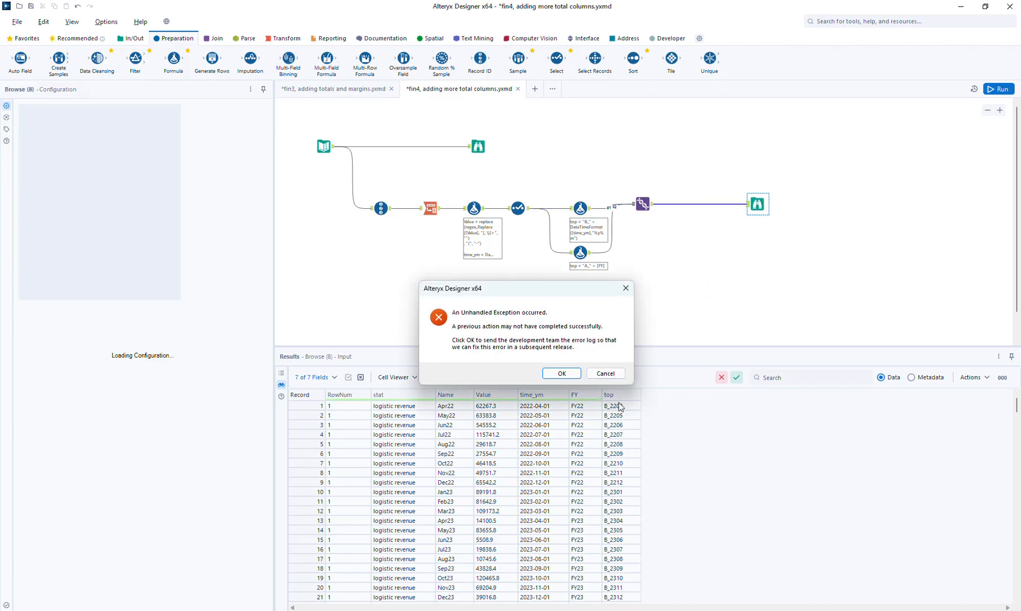
{"action": "left_click", "coordinate": [559, 375]}
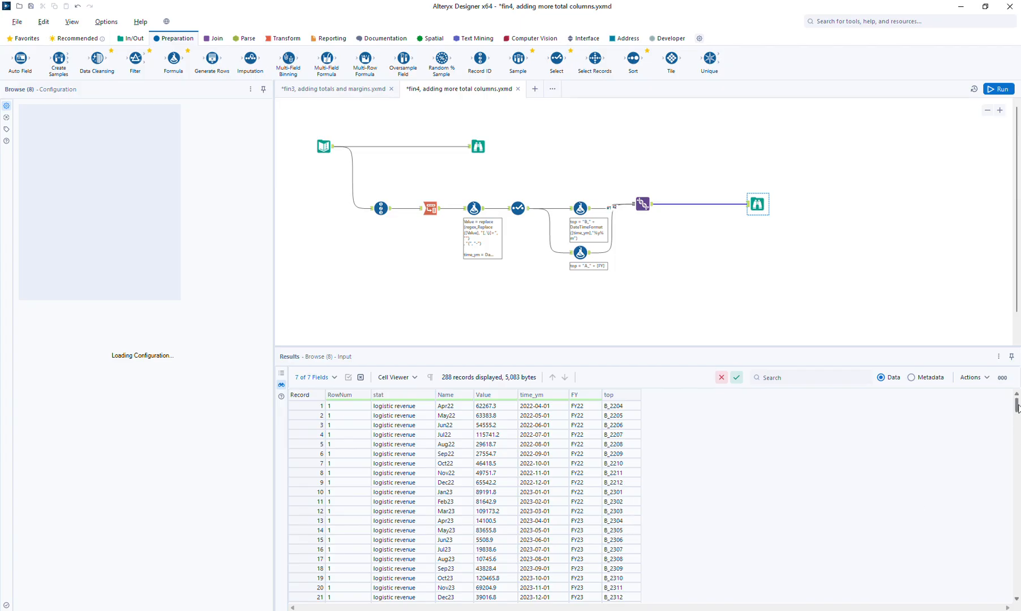
{"action": "left_click_drag", "start_coordinate": [1017, 407], "coordinate": [1017, 537]}
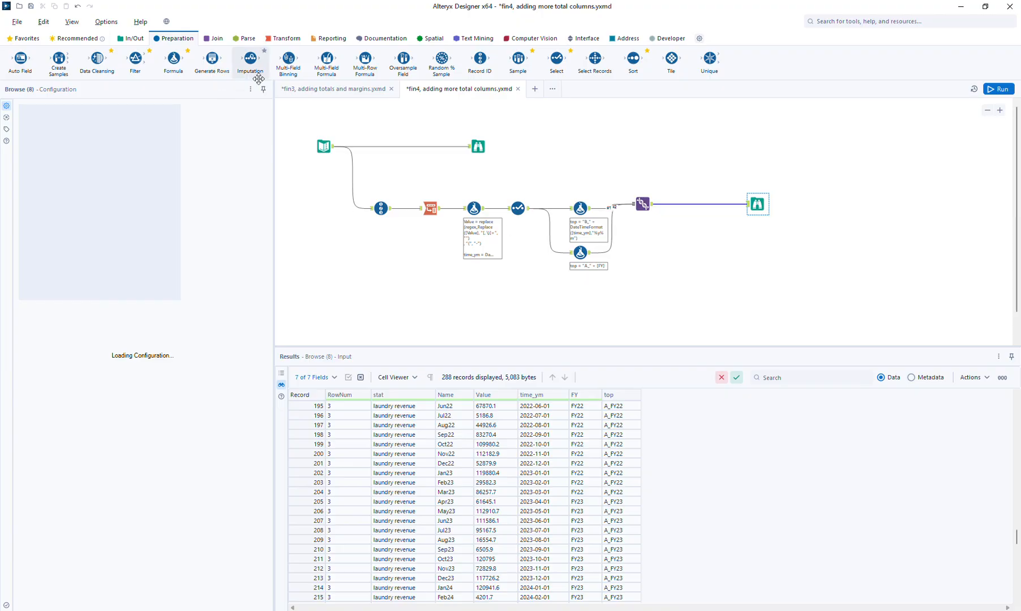
Step: Insert a Cross Tab tool between the Union and the final Browse, grouping the data by RowNum and stat
{"action": "left_click", "coordinate": [283, 38]}
{"action": "left_click_drag", "start_coordinate": [91, 64], "coordinate": [692, 206]}
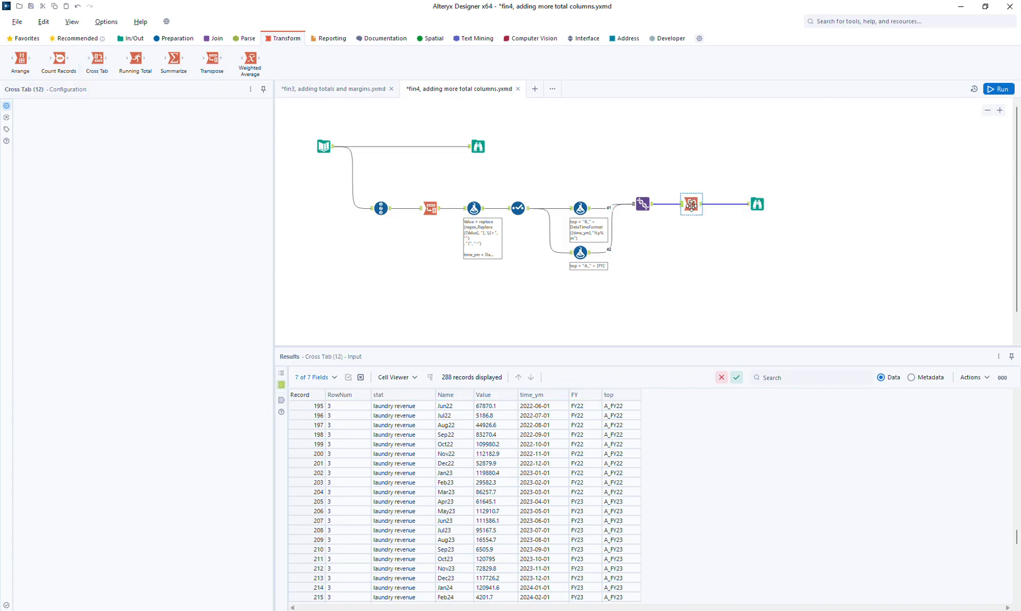
{"action": "left_click", "coordinate": [62, 181]}
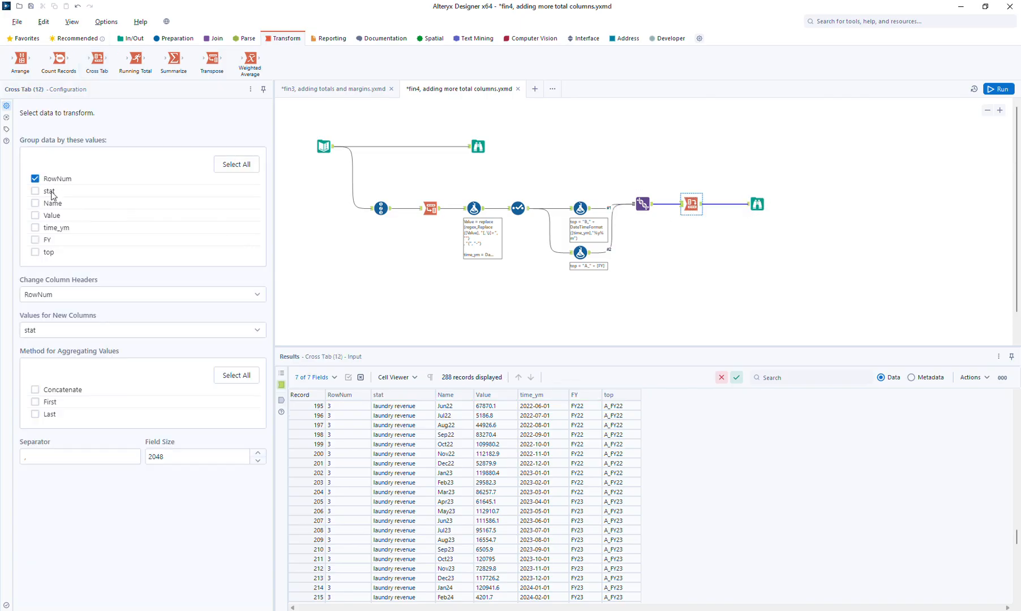
Step: Configure the Cross Tab to use top for column headers and Value for new columns, aggregated by Sum
{"action": "left_click", "coordinate": [62, 295]}
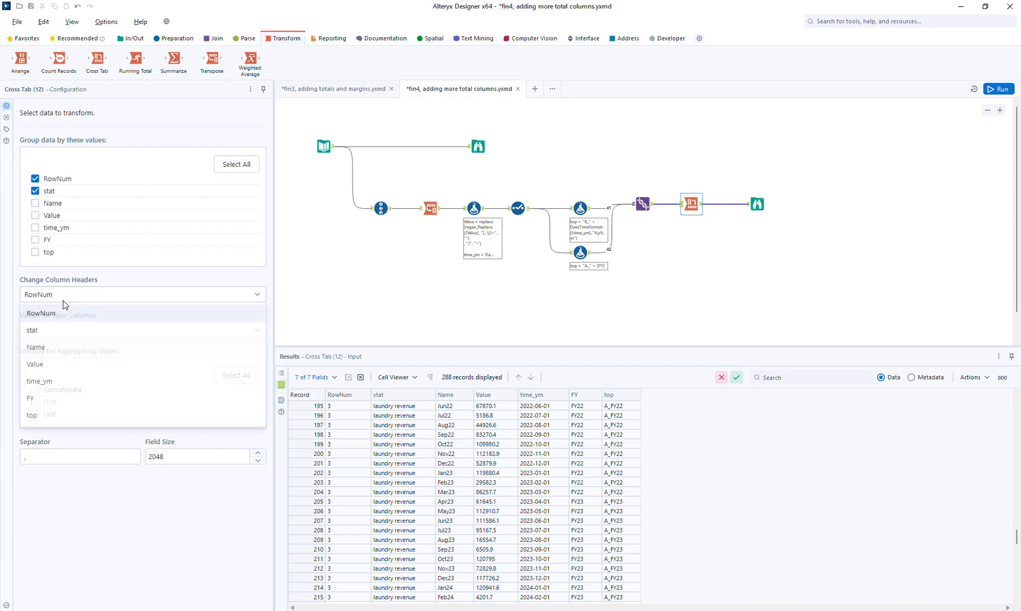
{"action": "left_click", "coordinate": [50, 417]}
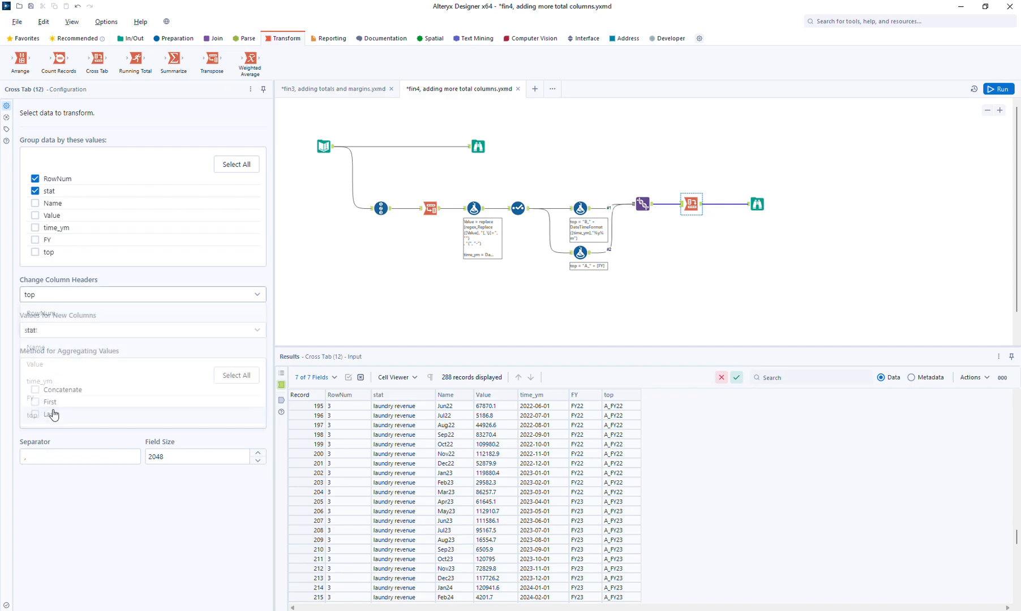
{"action": "left_click", "coordinate": [63, 331]}
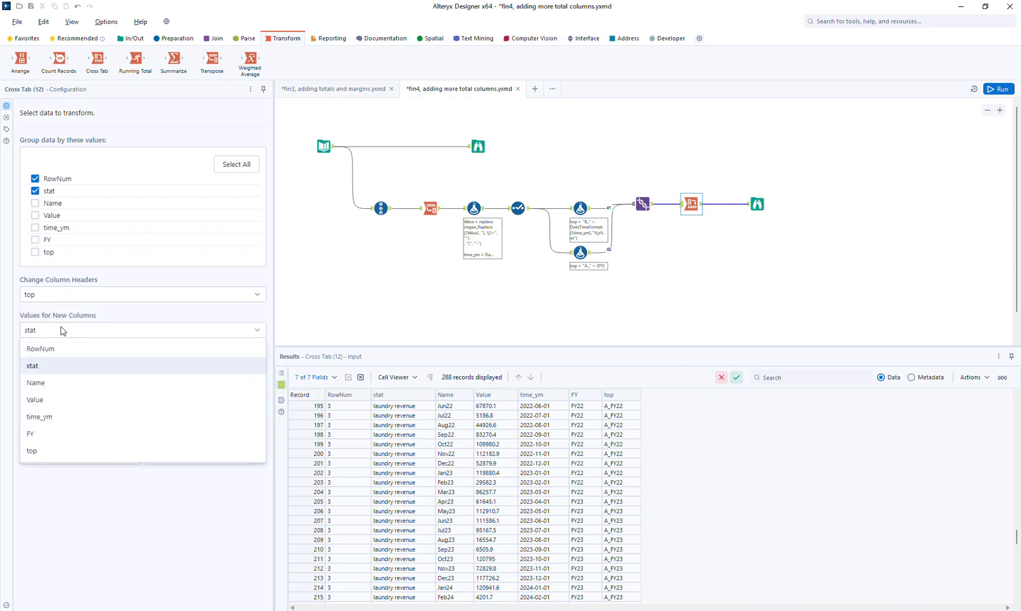
{"action": "left_click", "coordinate": [45, 401]}
{"action": "left_click", "coordinate": [53, 392]}
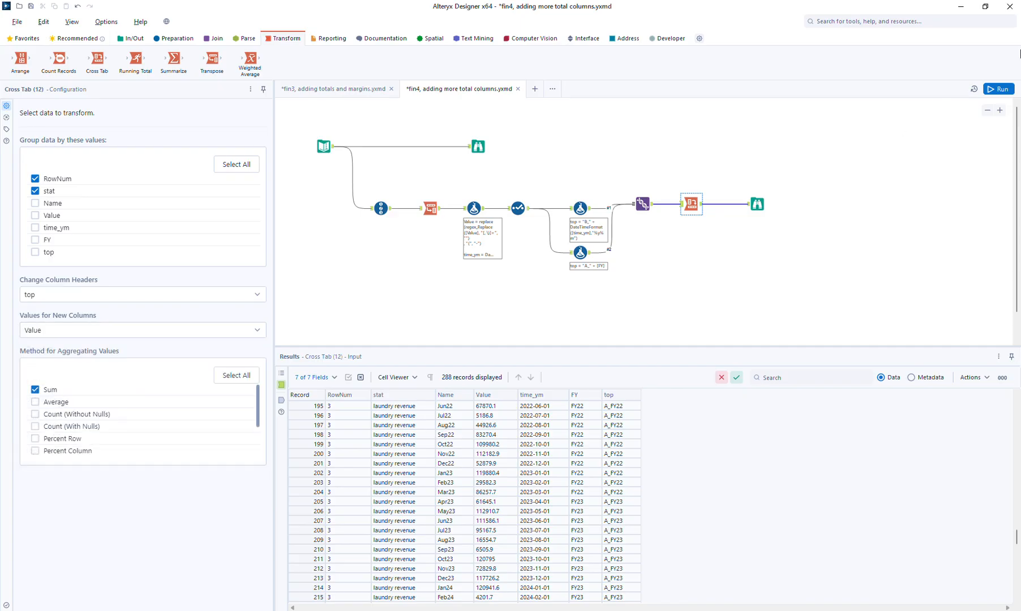
Step: Insert a Sort tool between the Cross Tab and the final Browse, sorting by RowNum in ascending order
{"action": "left_click", "coordinate": [173, 38]}
{"action": "left_click_drag", "start_coordinate": [626, 47], "coordinate": [720, 205]}
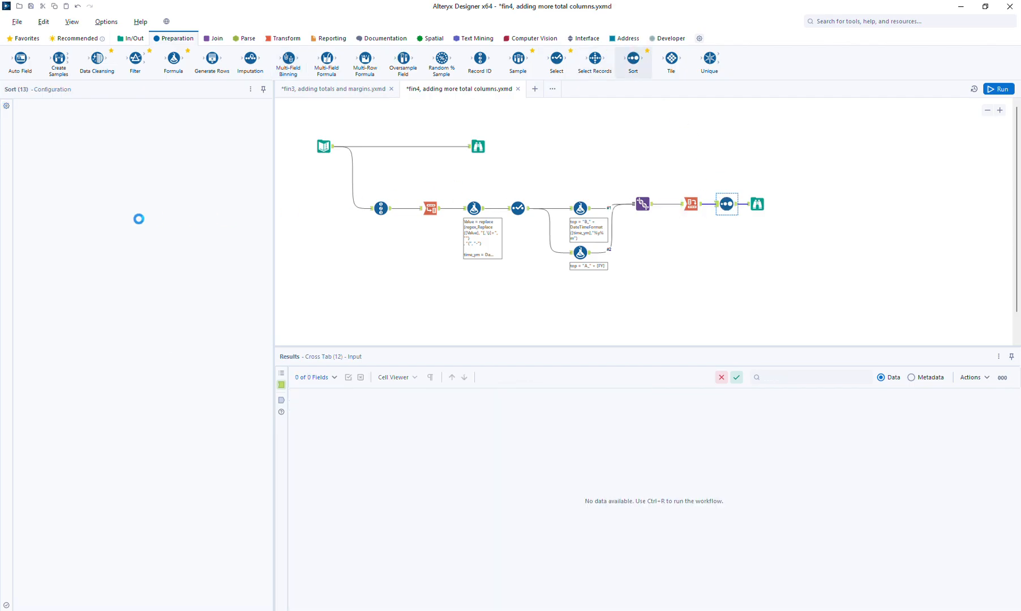
{"action": "left_click", "coordinate": [52, 165]}
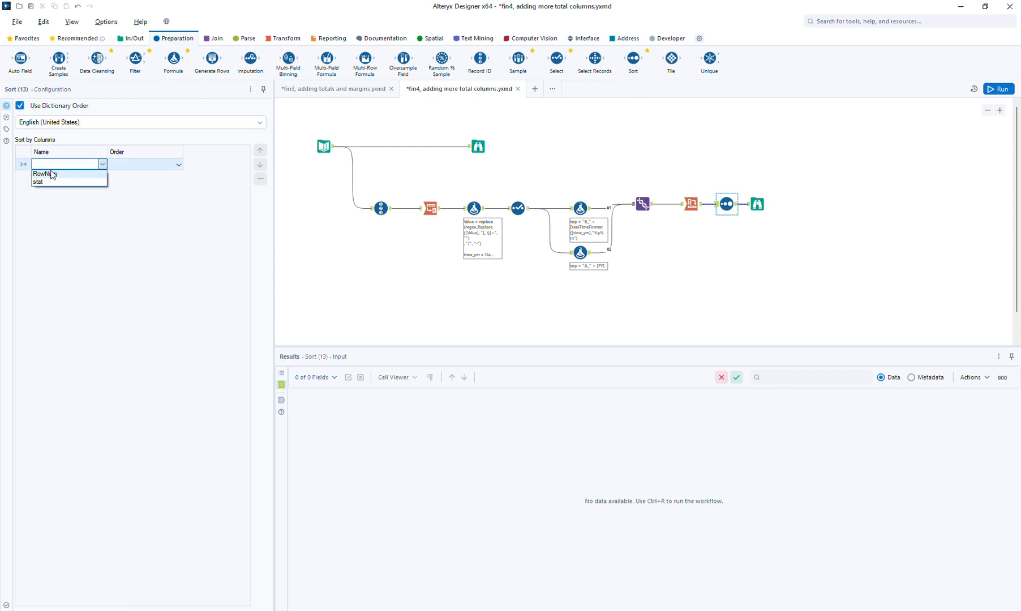
{"action": "left_click", "coordinate": [51, 175]}
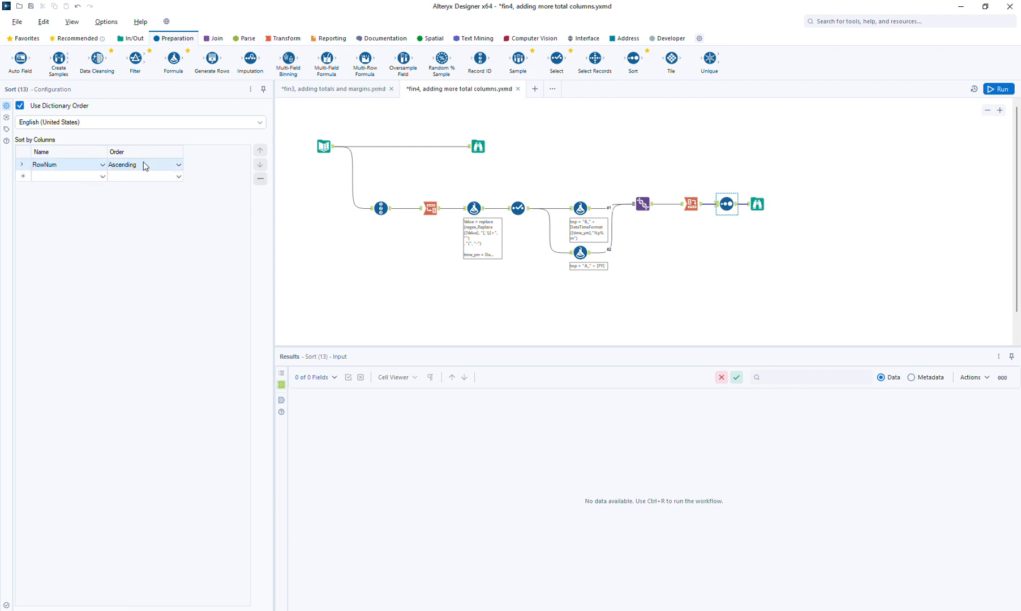
Step: Run the workflow and examine the fiscal-year and monthly columns in the final Browse's output
{"action": "left_click", "coordinate": [988, 88]}
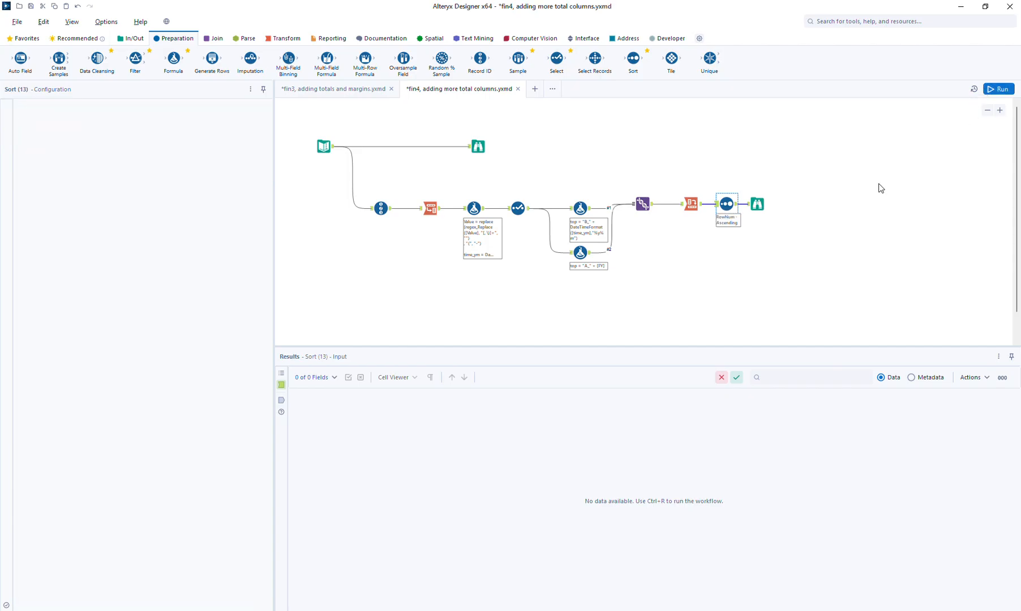
{"action": "left_click", "coordinate": [758, 207]}
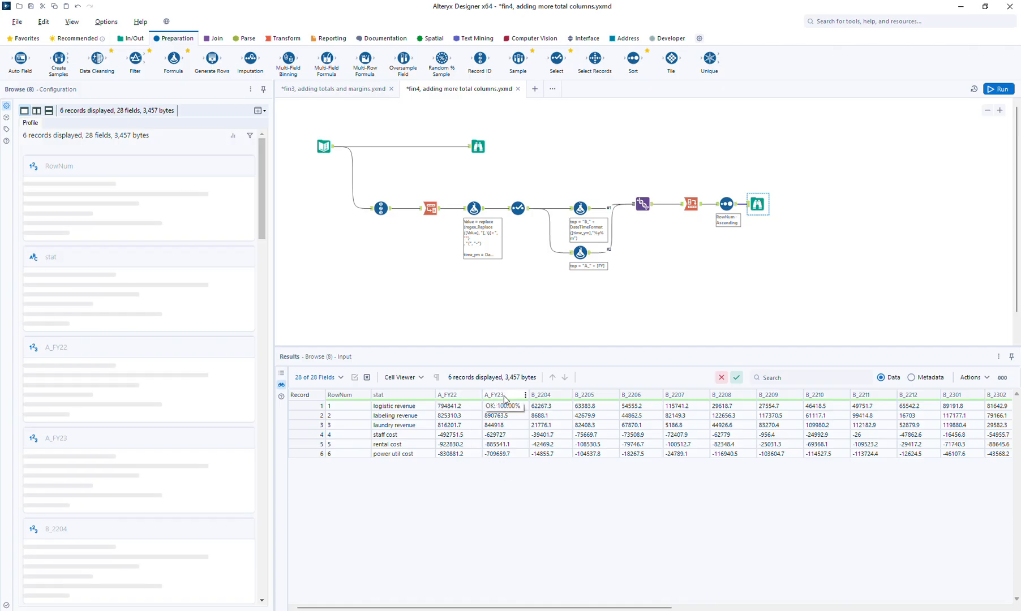
{"action": "mouse_move", "coordinate": [522, 604]}
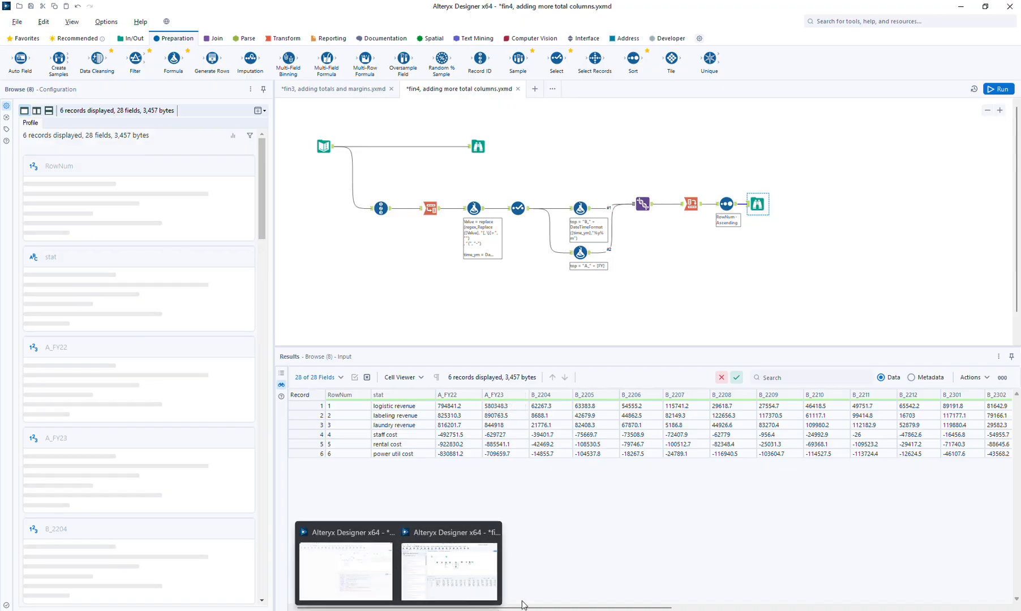
{"action": "left_click_drag", "start_coordinate": [522, 605], "coordinate": [905, 606]}
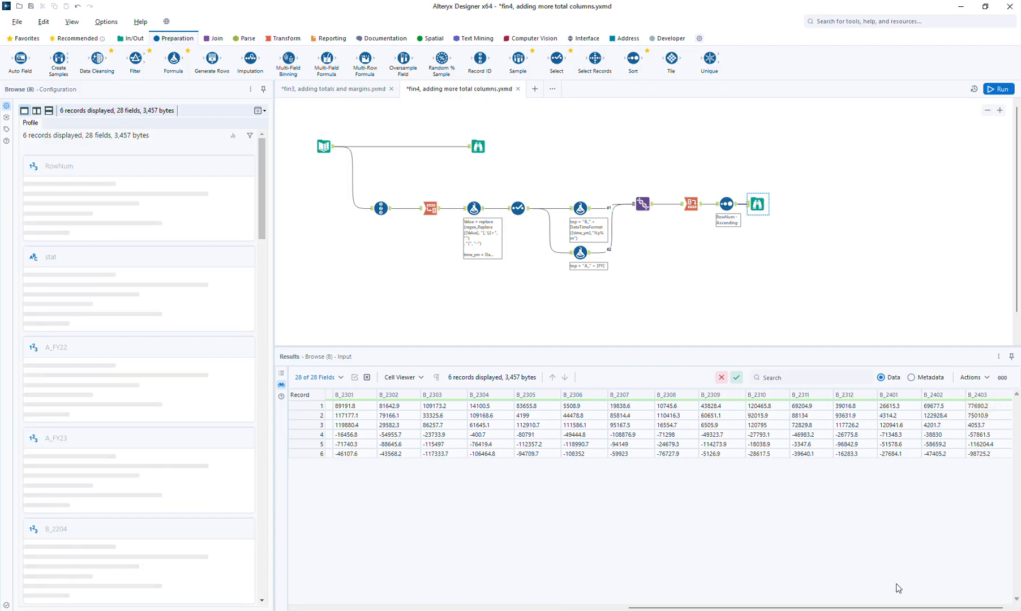
{"action": "left_click_drag", "start_coordinate": [878, 608], "coordinate": [443, 510]}
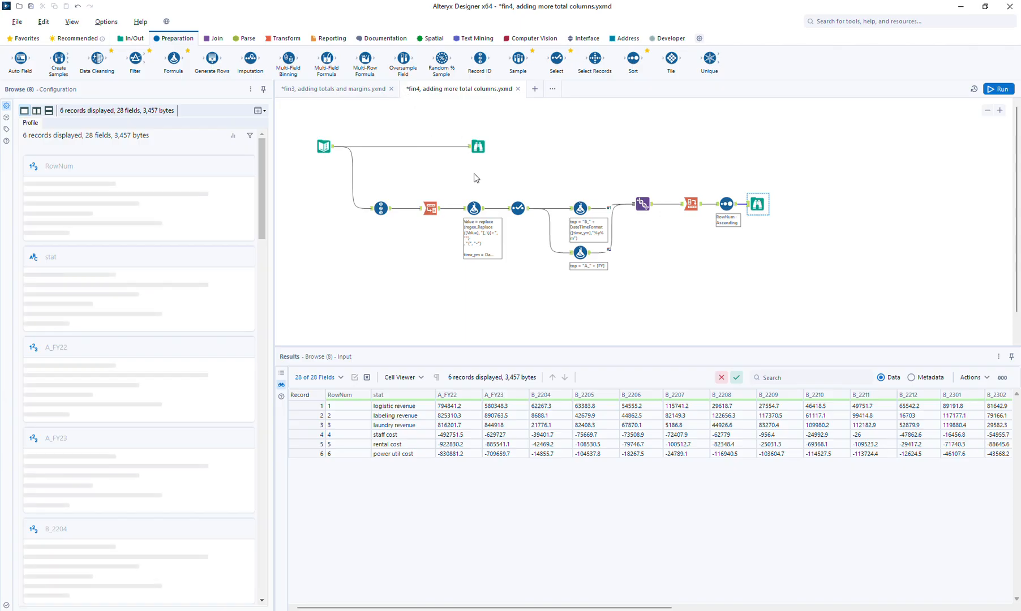
Step: Branch a Summarize tool off the first Formula tool, above the main line, and group it by FY
{"action": "left_click", "coordinate": [281, 41]}
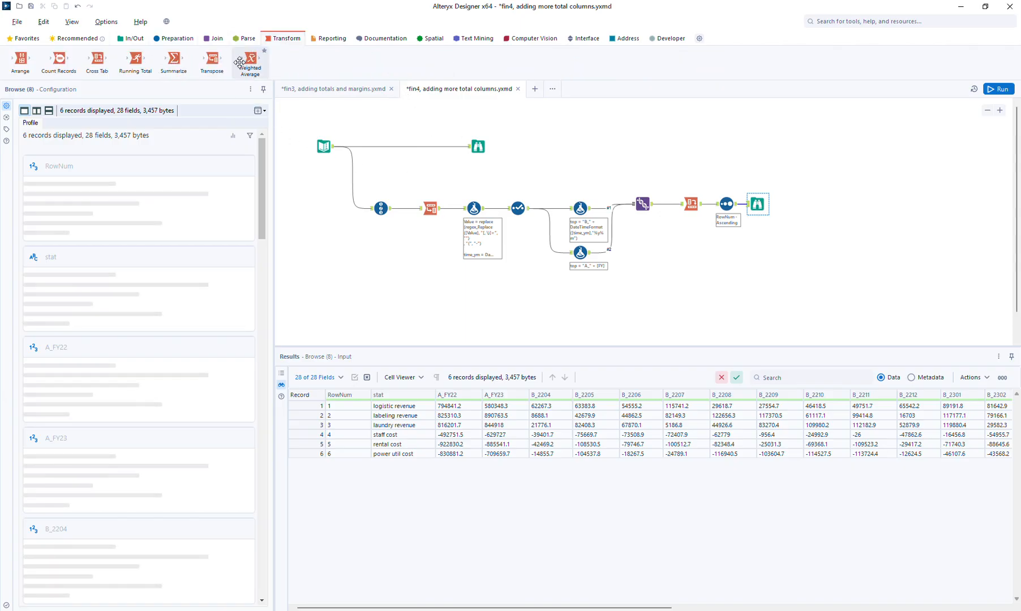
{"action": "left_click_drag", "start_coordinate": [174, 61], "coordinate": [522, 172]}
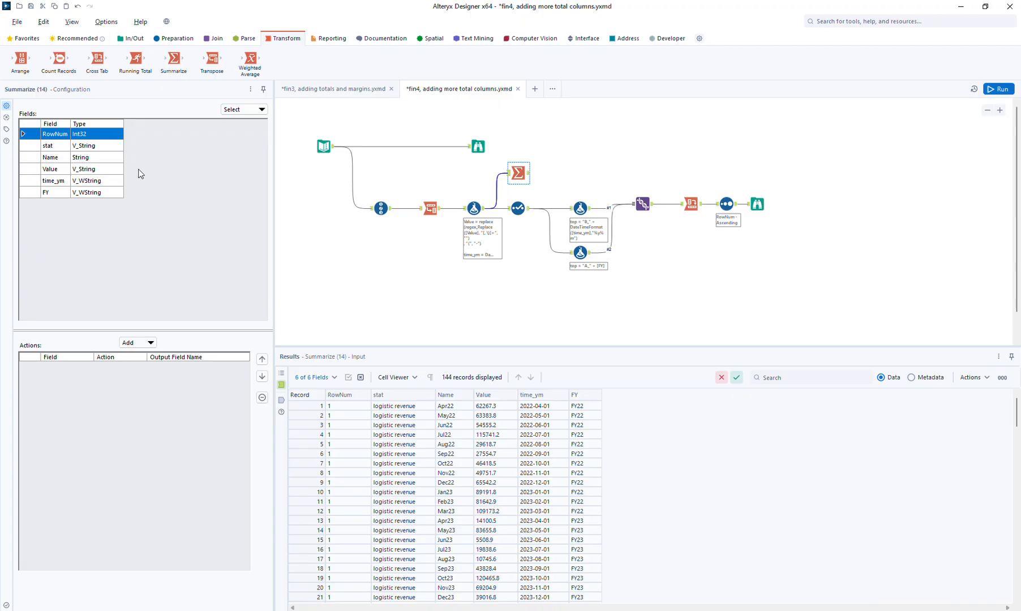
{"action": "left_click", "coordinate": [54, 195]}
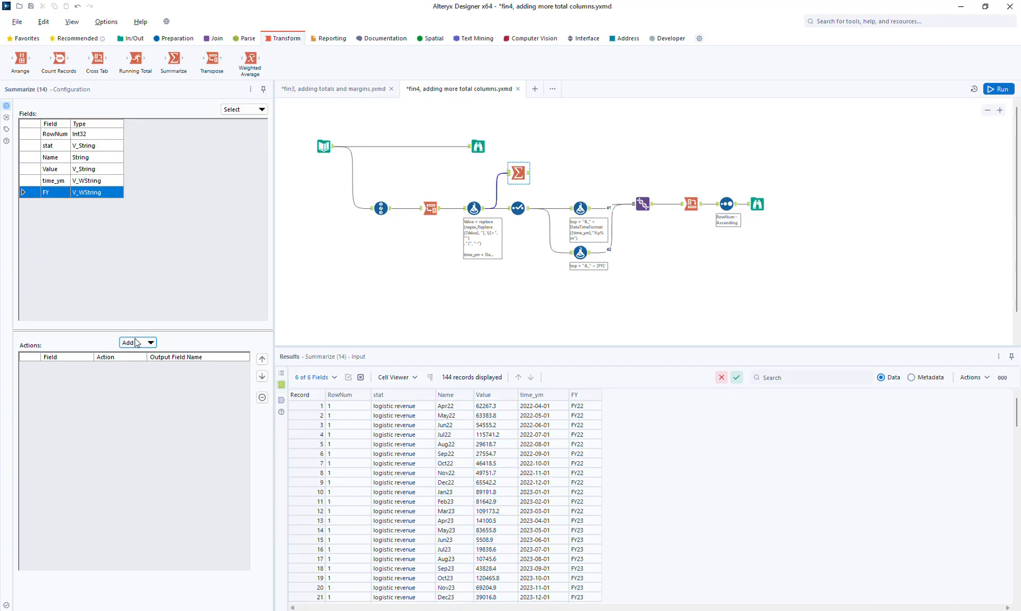
{"action": "left_click", "coordinate": [136, 342]}
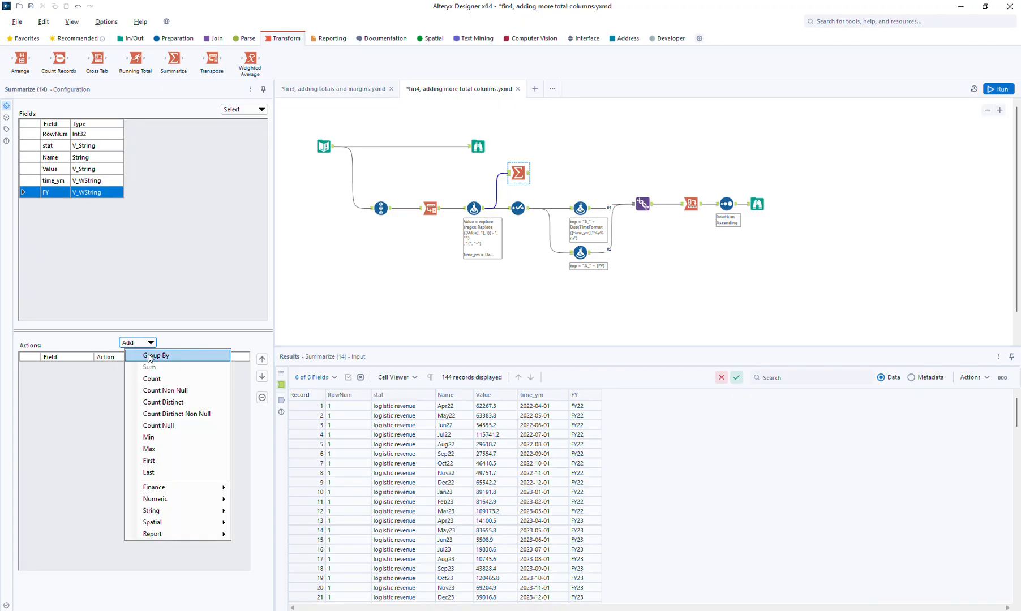
{"action": "left_click", "coordinate": [150, 355]}
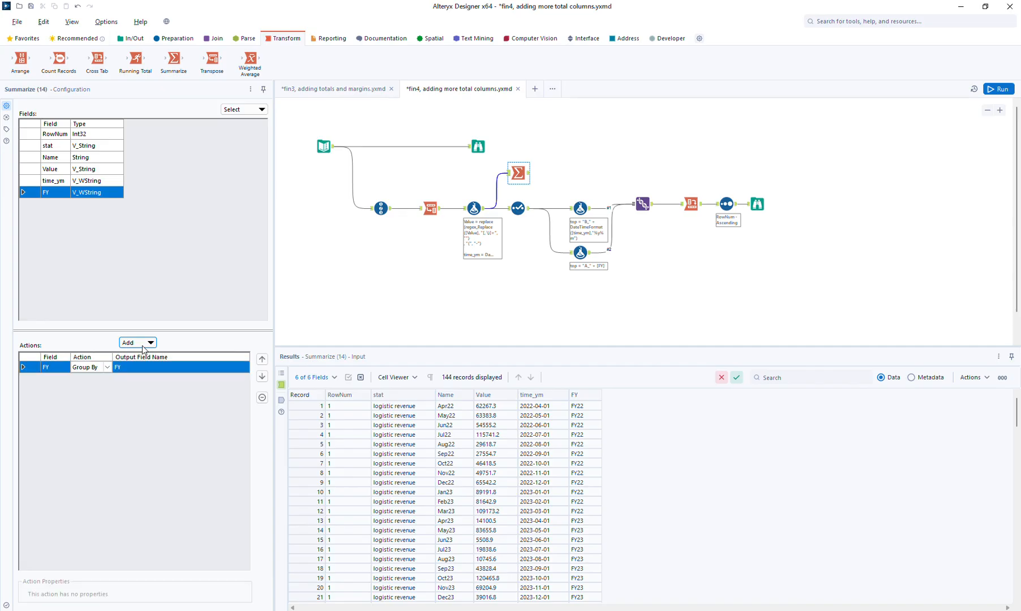
Step: Add a Count Distinct Non Null action on time_ym to the Summarize tool
{"action": "left_click", "coordinate": [60, 182]}
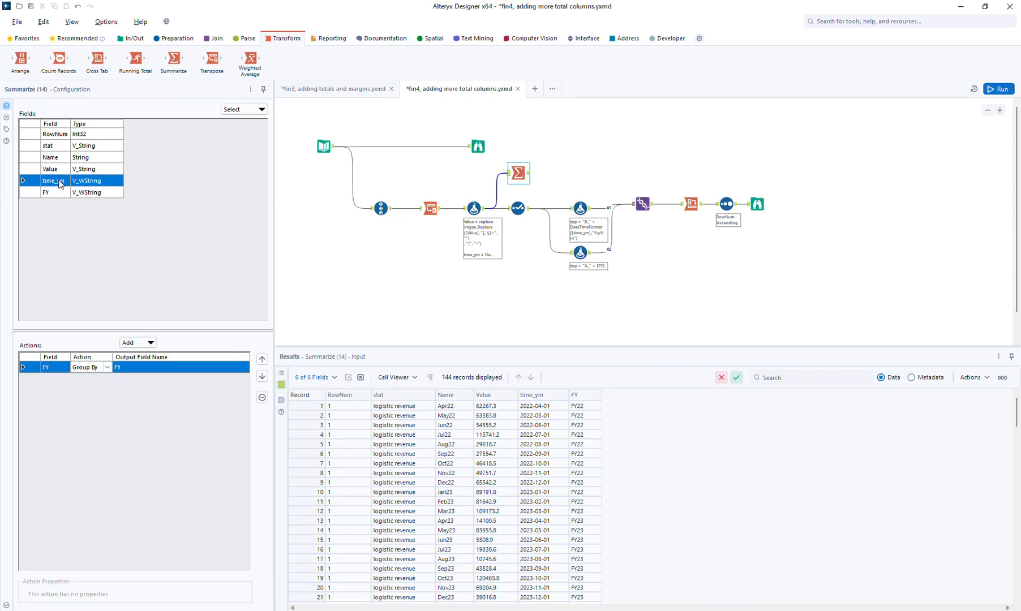
{"action": "left_click", "coordinate": [143, 342]}
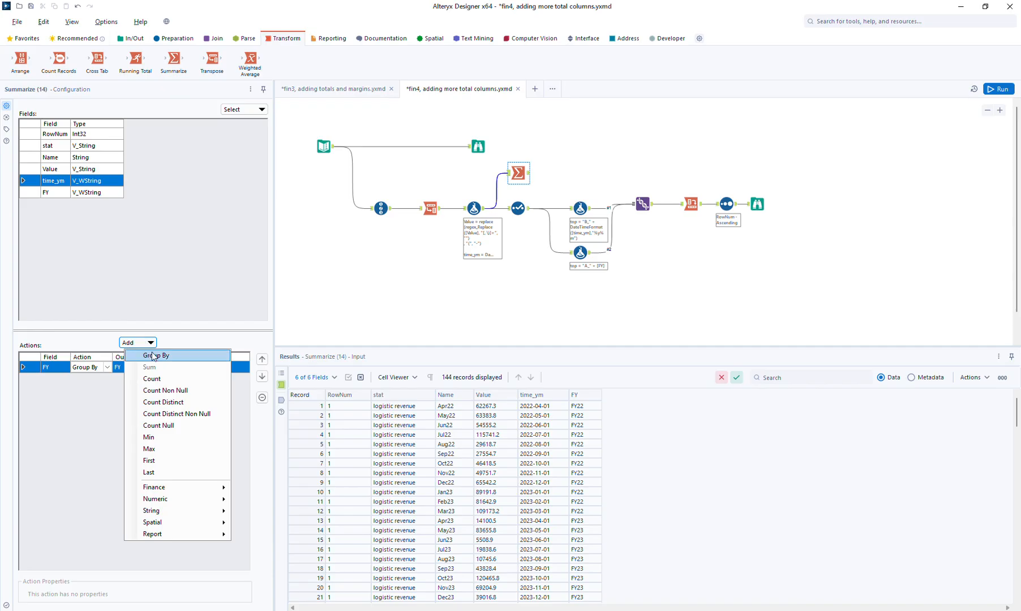
{"action": "left_click", "coordinate": [167, 417]}
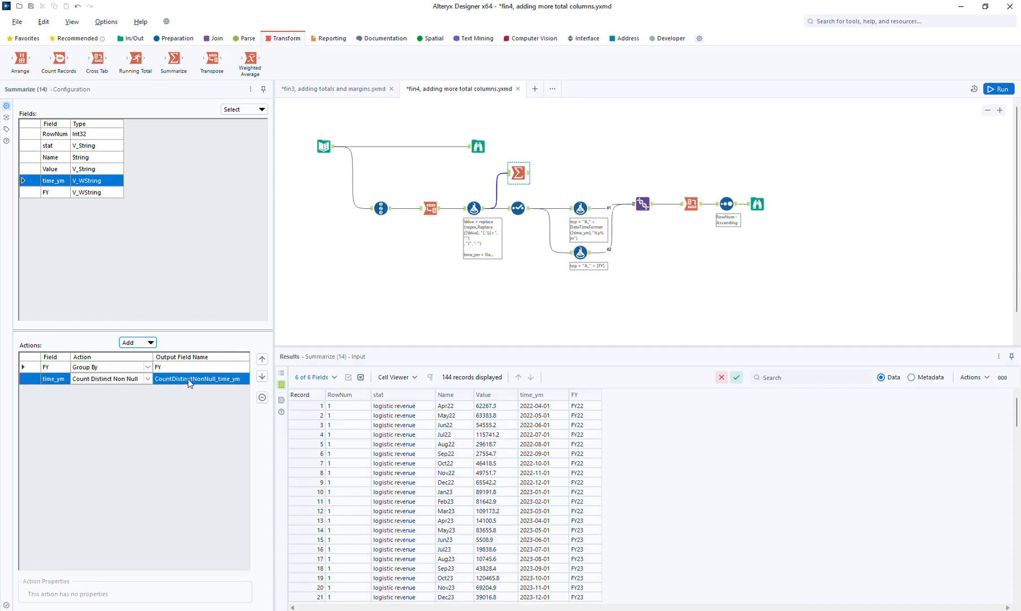
Step: Name the distinct time_ym count's output field dcm and attach a Browse to the Summarize tool
{"action": "left_click", "coordinate": [190, 378]}
{"action": "type", "text": "dcm"}
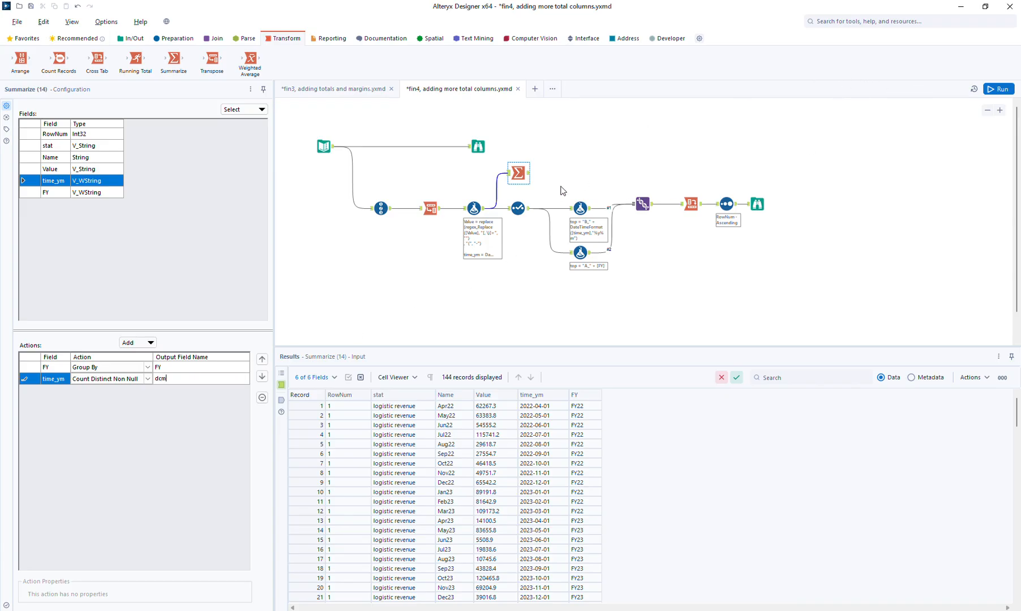
{"action": "left_click", "coordinate": [518, 174]}
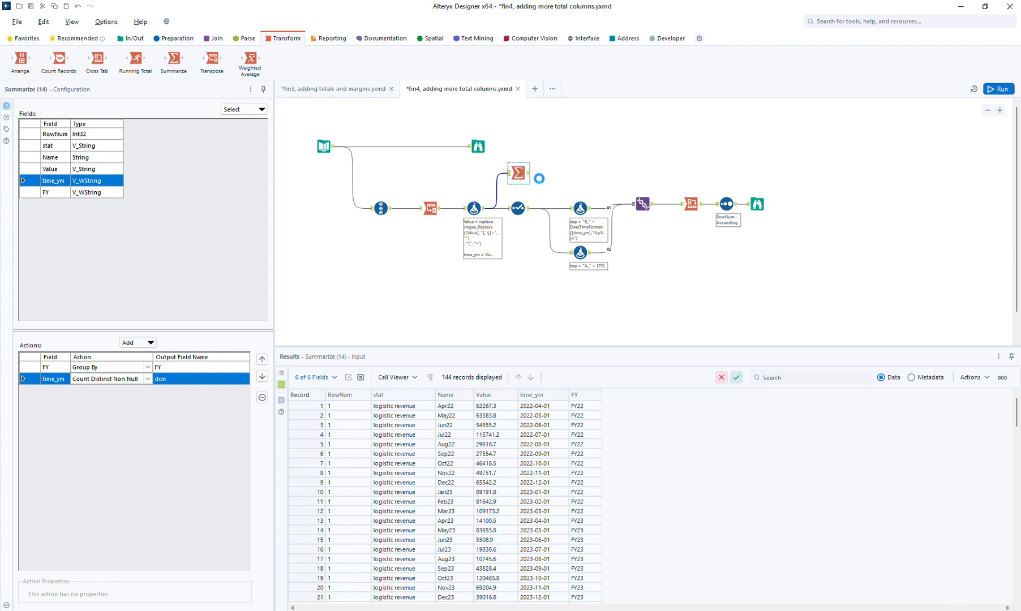
{"action": "key", "text": "ctrl+shift+b"}
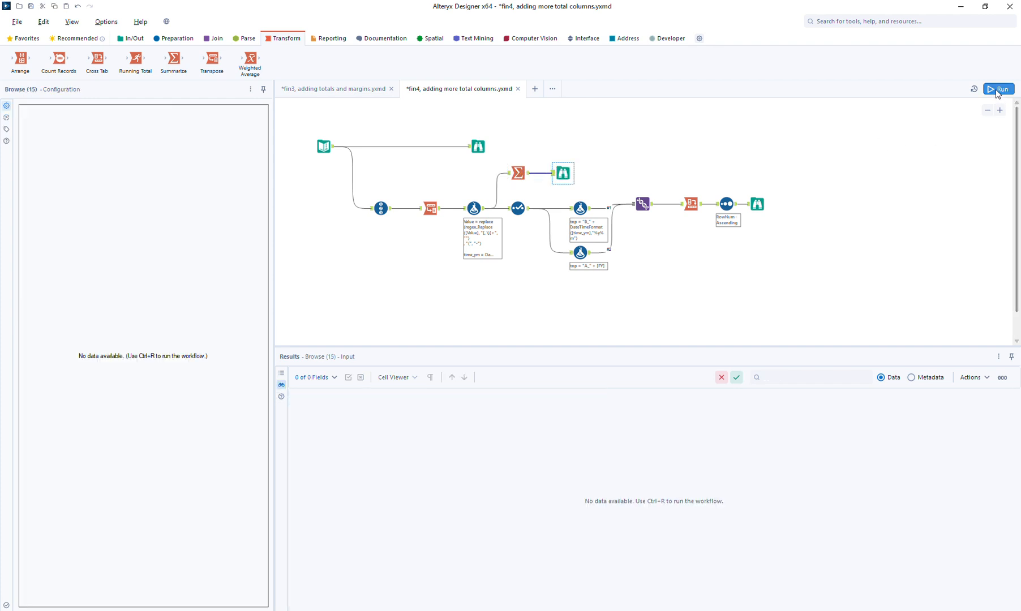
Step: Run the workflow and compare the Summarize branch's month counts per fiscal year with the final Browse's output
{"action": "left_click", "coordinate": [999, 89]}
{"action": "left_click", "coordinate": [561, 173]}
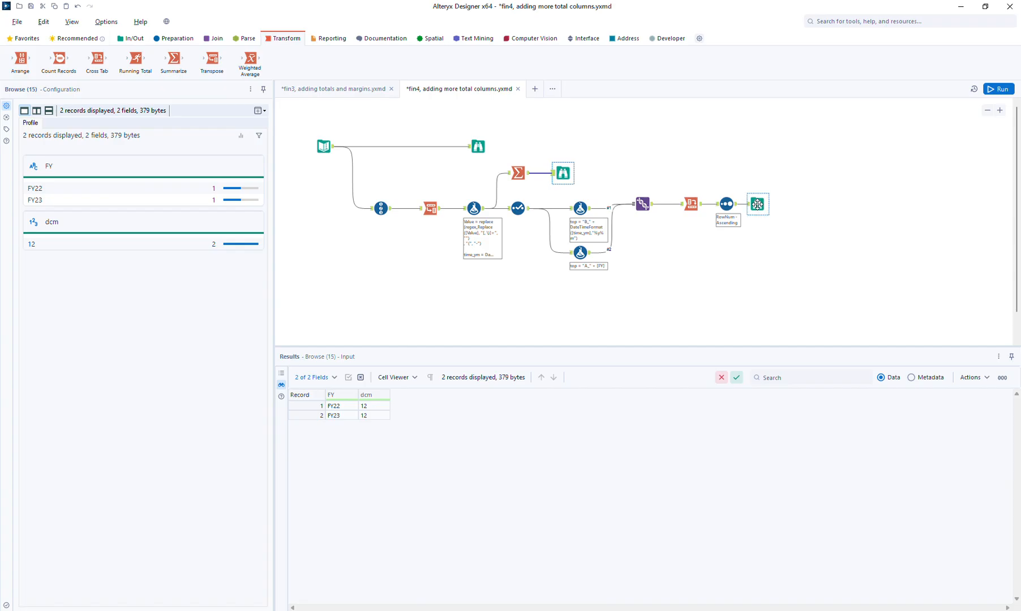
{"action": "left_click", "coordinate": [757, 205]}
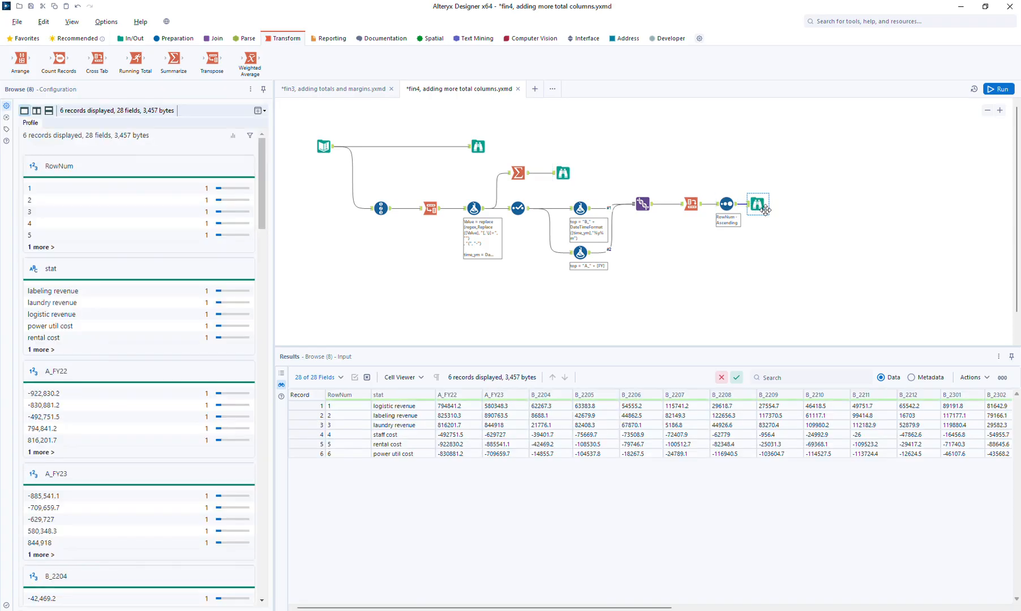
{"action": "left_click", "coordinate": [563, 175]}
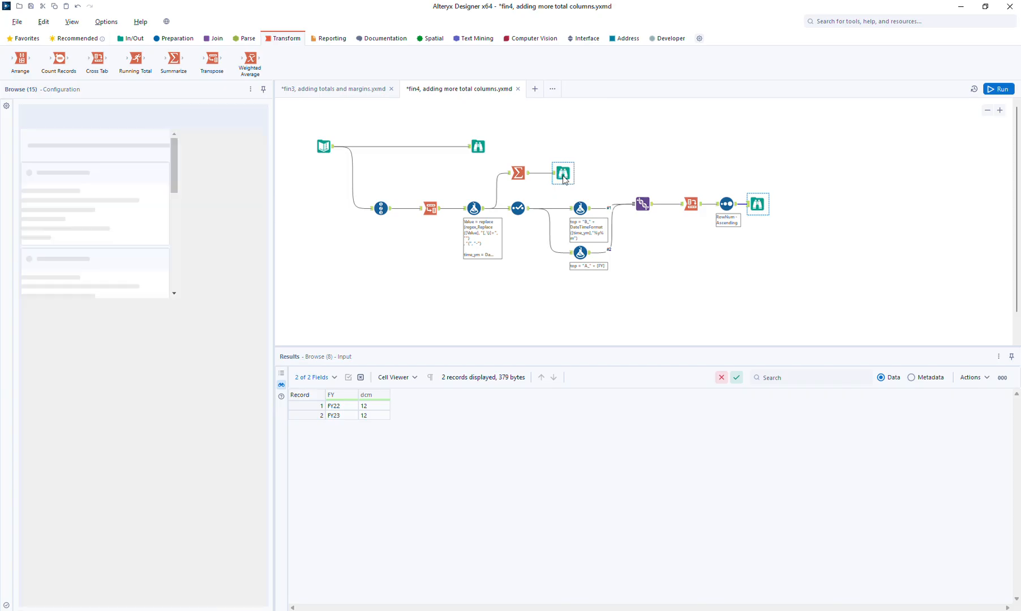
{"action": "left_click", "coordinate": [758, 202]}
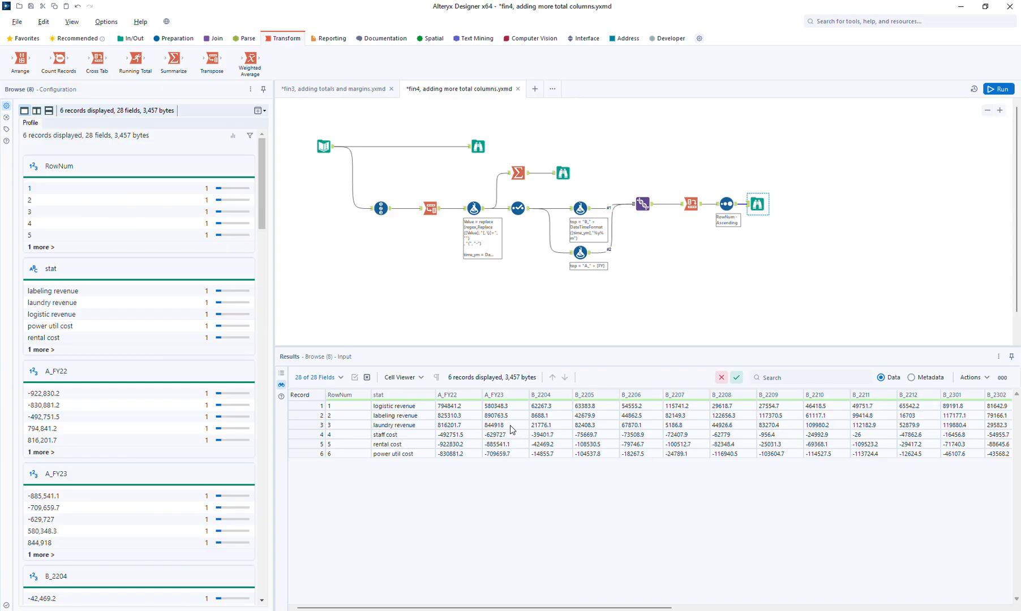
Step: Try extending the lower Formula tool's top expression to "A_" + [FY] + "_" + [Name], and check the final Browse after a run
{"action": "left_click", "coordinate": [580, 252]}
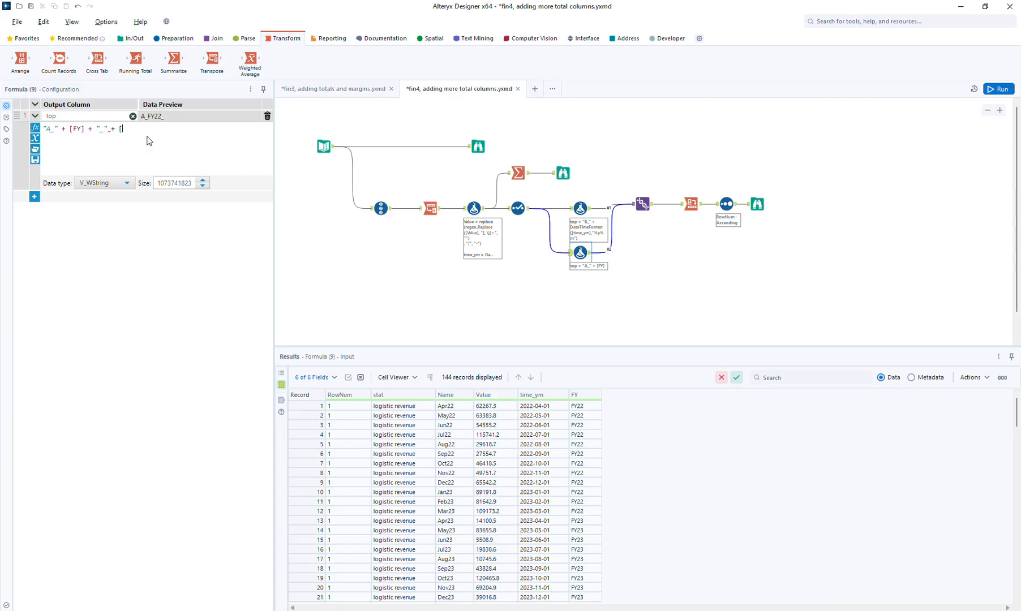
{"action": "type", "text": "n"}
{"action": "left_click", "coordinate": [148, 139]}
{"action": "left_click", "coordinate": [995, 89]}
{"action": "left_click", "coordinate": [758, 206]}
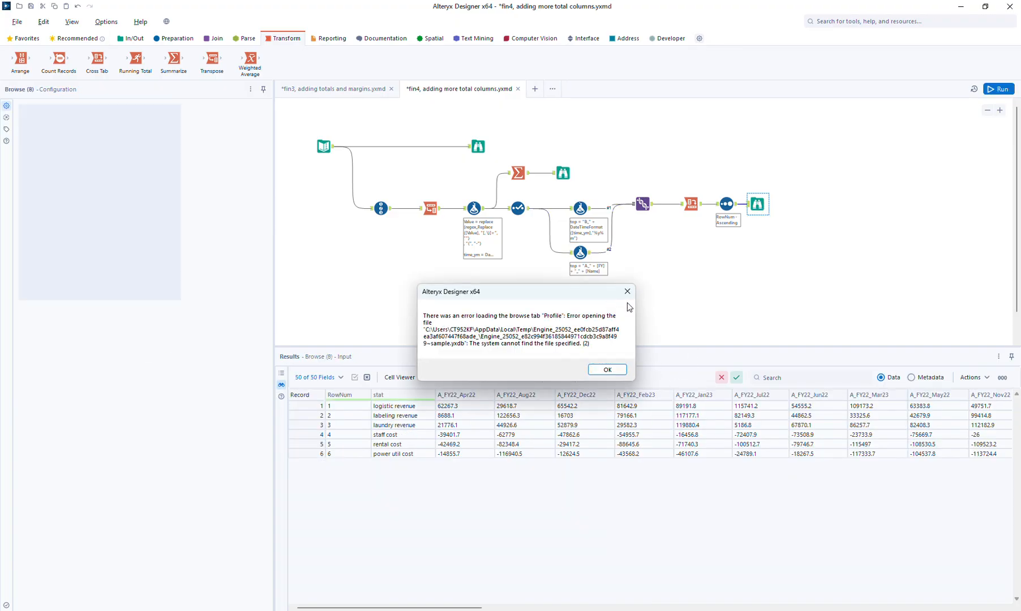
{"action": "left_click", "coordinate": [628, 292]}
{"action": "left_click", "coordinate": [561, 373]}
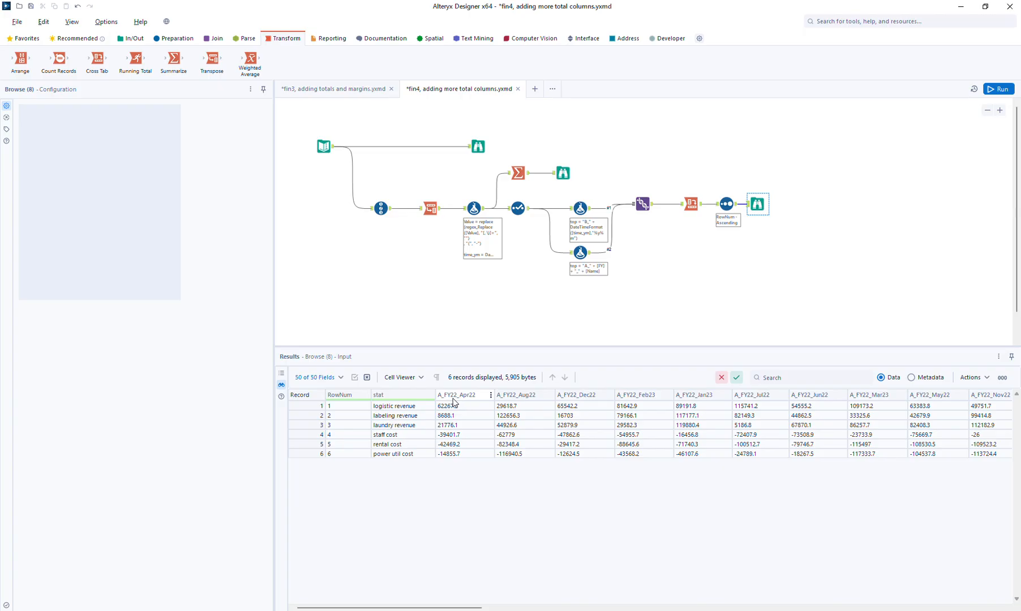
Step: Remove the appended "_" and [Name] part from the lower Formula tool's top expression
{"action": "left_click", "coordinate": [580, 253]}
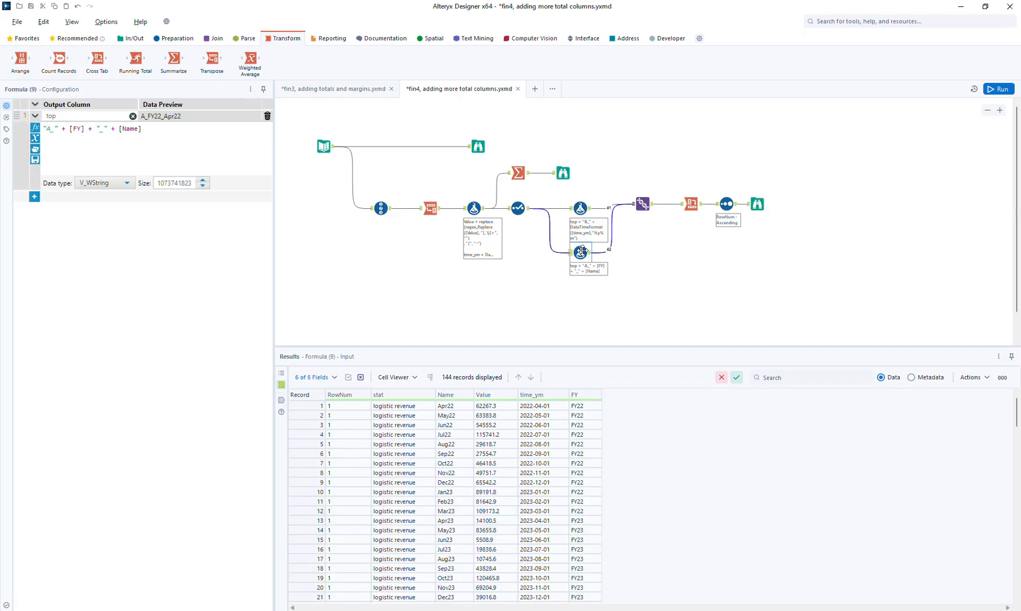
{"action": "left_click", "coordinate": [206, 138]}
{"action": "key", "text": "ctrl+shift+Left"}
{"action": "key", "text": "ctrl+shift+Left"}
{"action": "key", "text": "ctrl+shift+Left"}
{"action": "key", "text": "BackSpace"}
Step: Append + "_" + [Name] to the upper Formula tool's top expression, and check the final Browse after a run
{"action": "left_click", "coordinate": [583, 201]}
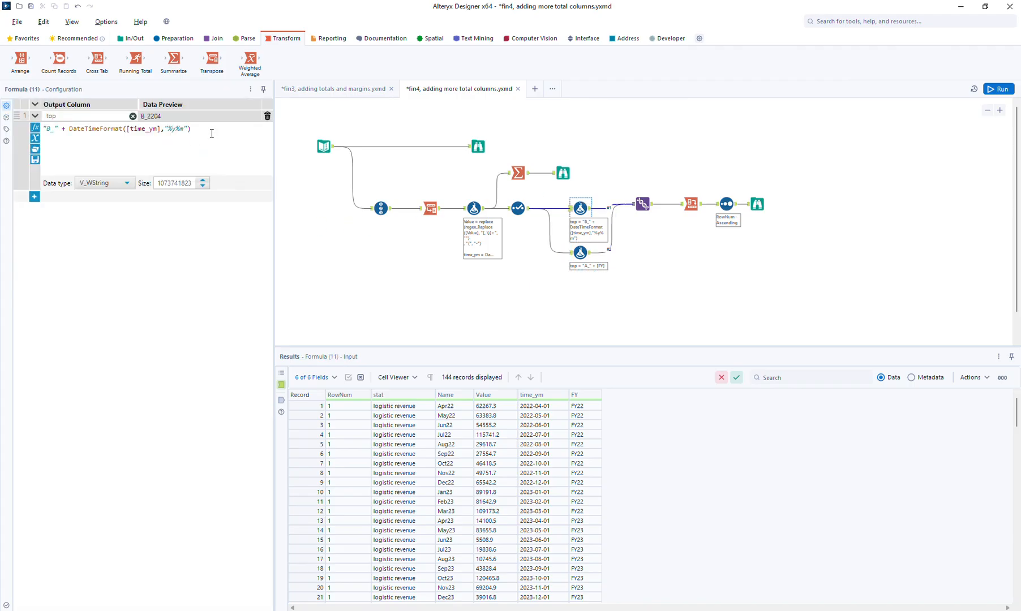
{"action": "type", "text": "+ \"_\" + [Name]"}
{"action": "left_click", "coordinate": [807, 192]}
{"action": "left_click", "coordinate": [999, 89]}
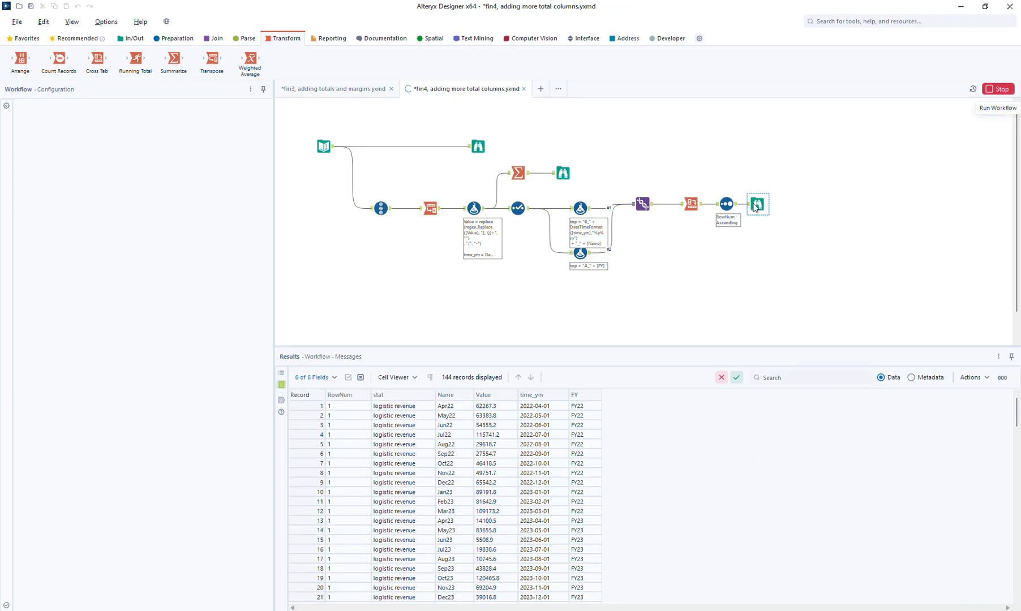
{"action": "left_click", "coordinate": [756, 206]}
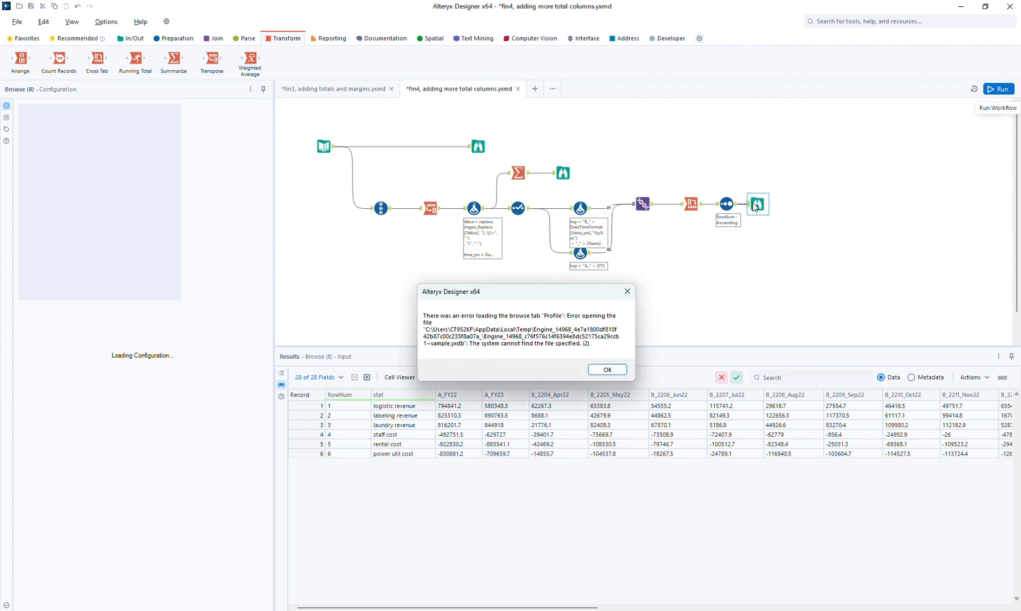
{"action": "left_click", "coordinate": [620, 369]}
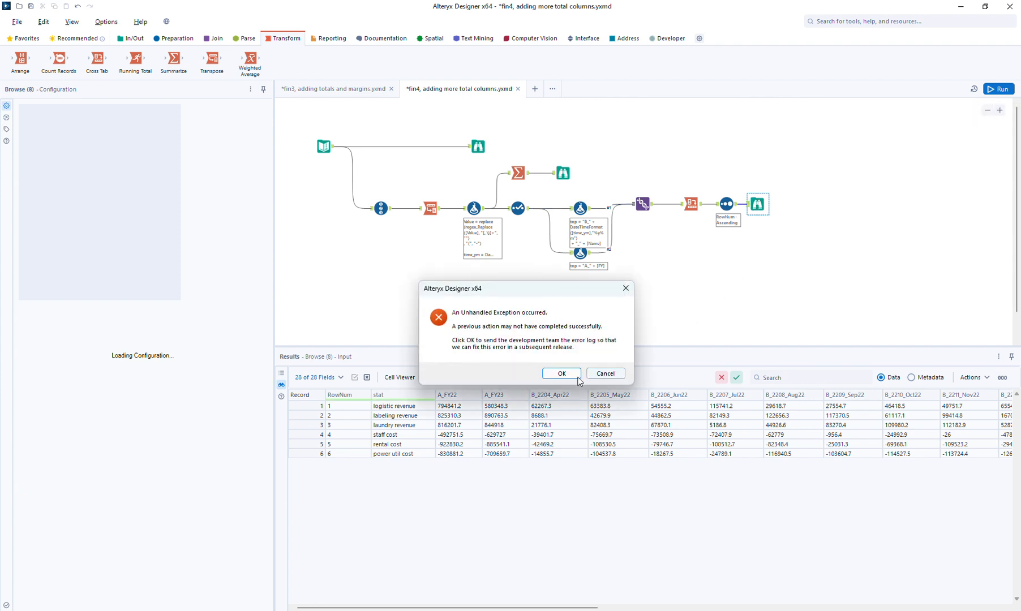
{"action": "left_click", "coordinate": [557, 373]}
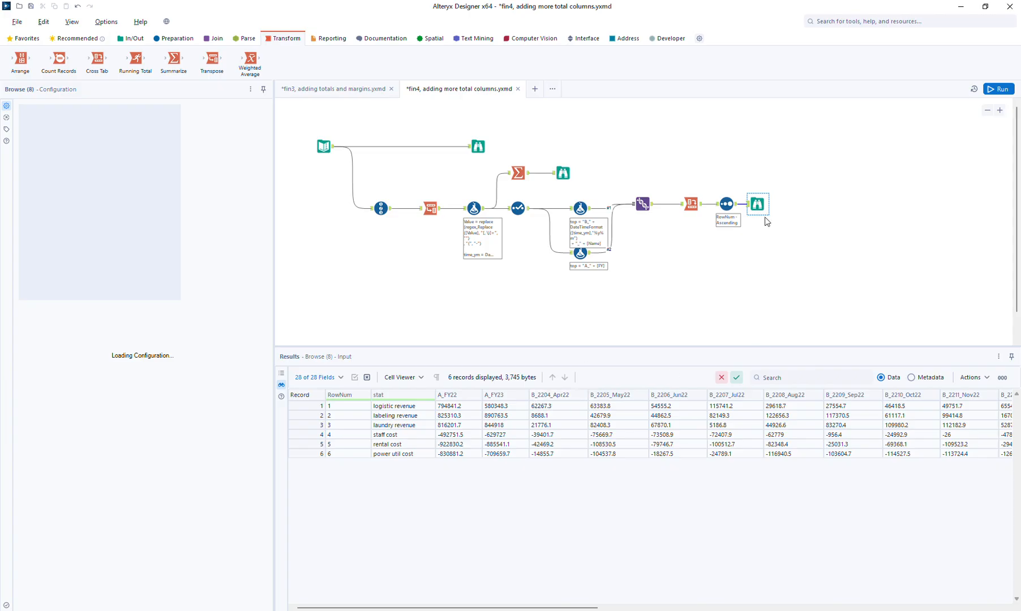
Step: Move the final Browse farther from the Sort tool and insert a Dynamic Rename tool between them
{"action": "left_click_drag", "start_coordinate": [758, 207], "coordinate": [838, 206]}
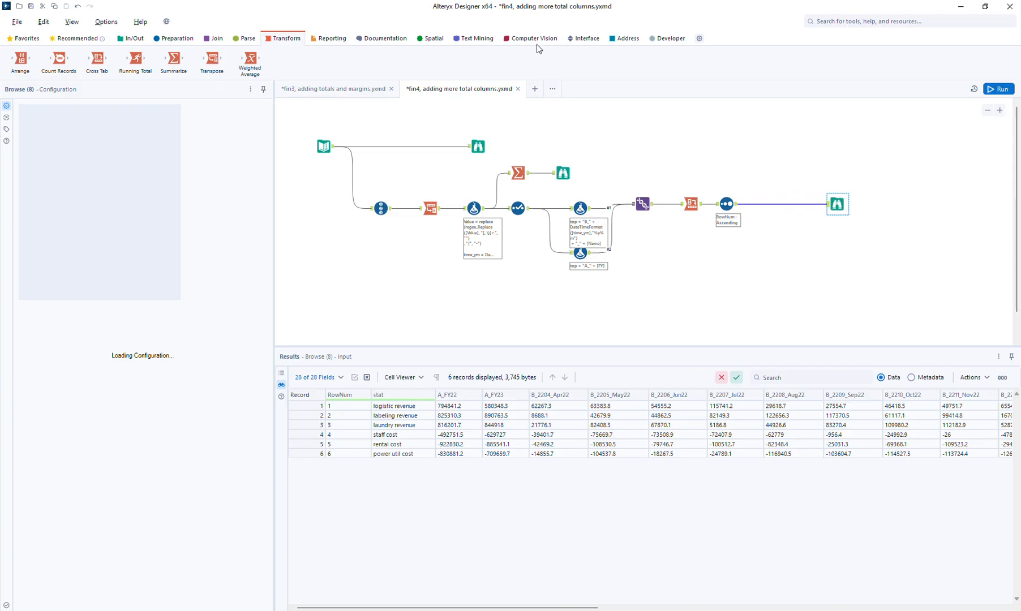
{"action": "left_click", "coordinate": [668, 38]}
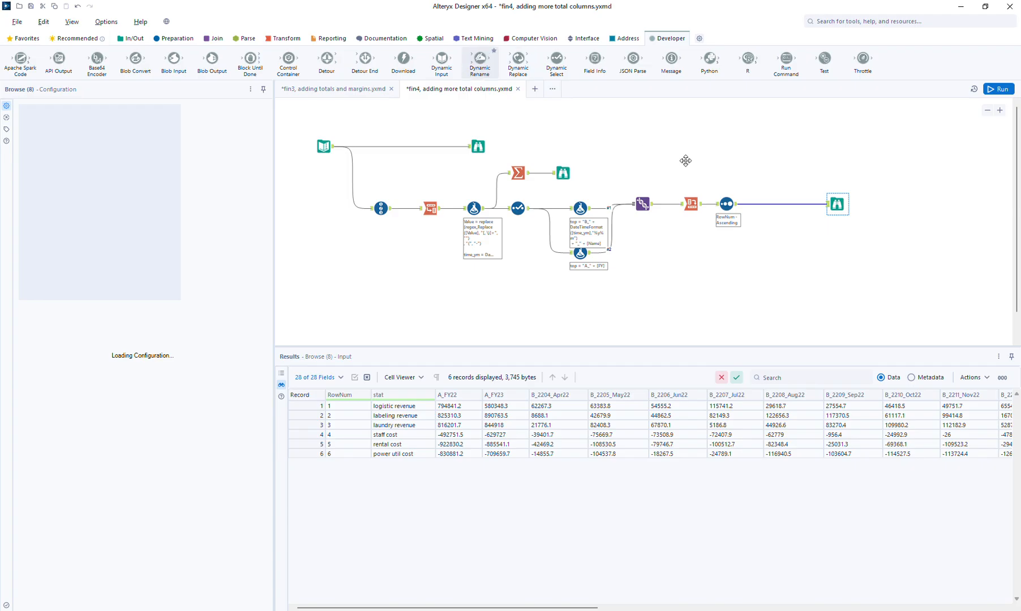
{"action": "left_click_drag", "start_coordinate": [686, 160], "coordinate": [771, 208]}
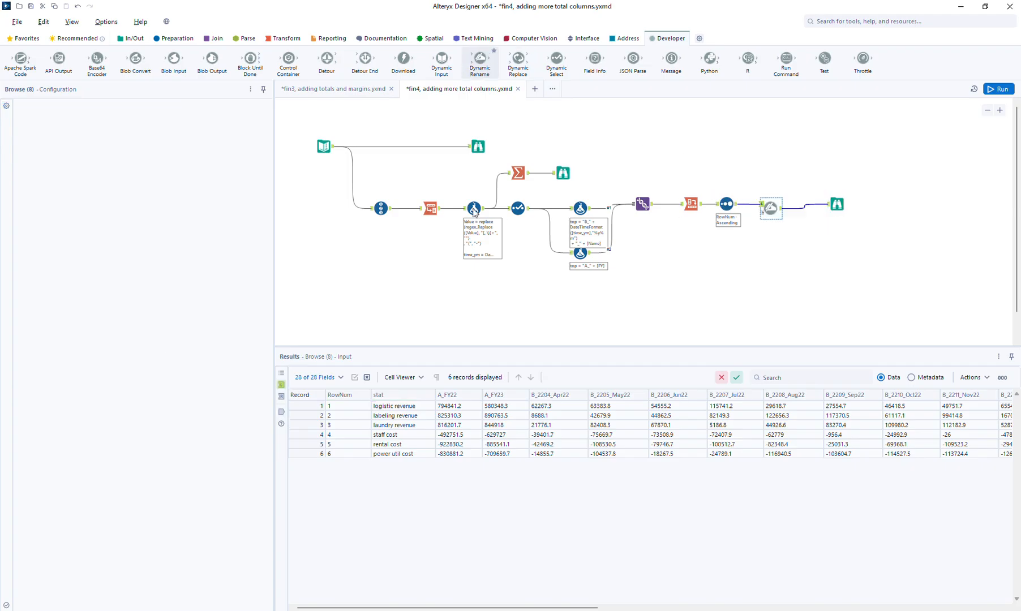
{"action": "left_click", "coordinate": [474, 210]}
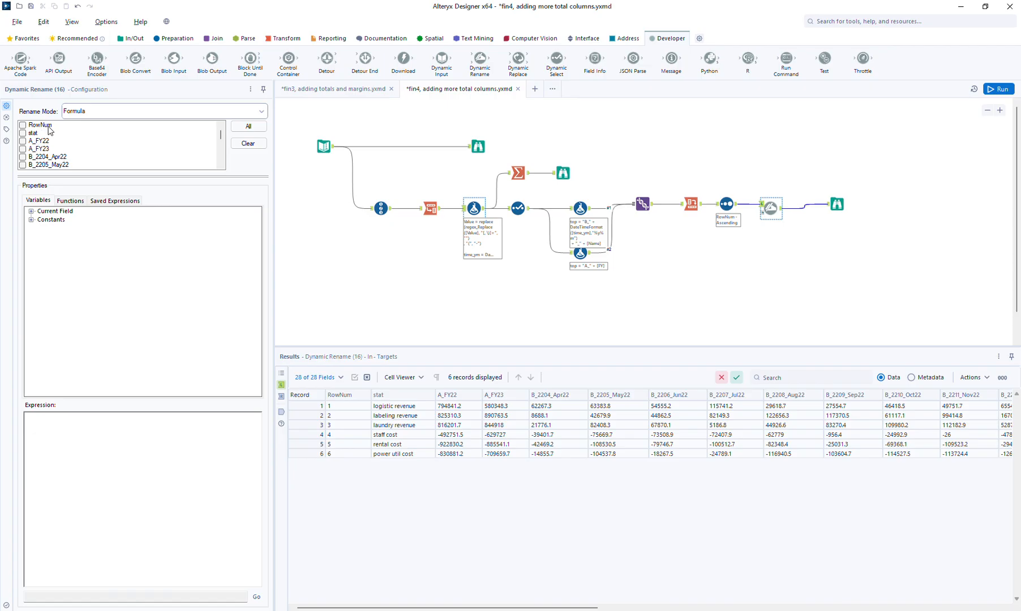
Step: Include all fields except RowNum and stat in the Dynamic Rename tool
{"action": "left_click", "coordinate": [245, 127]}
{"action": "left_click", "coordinate": [41, 125]}
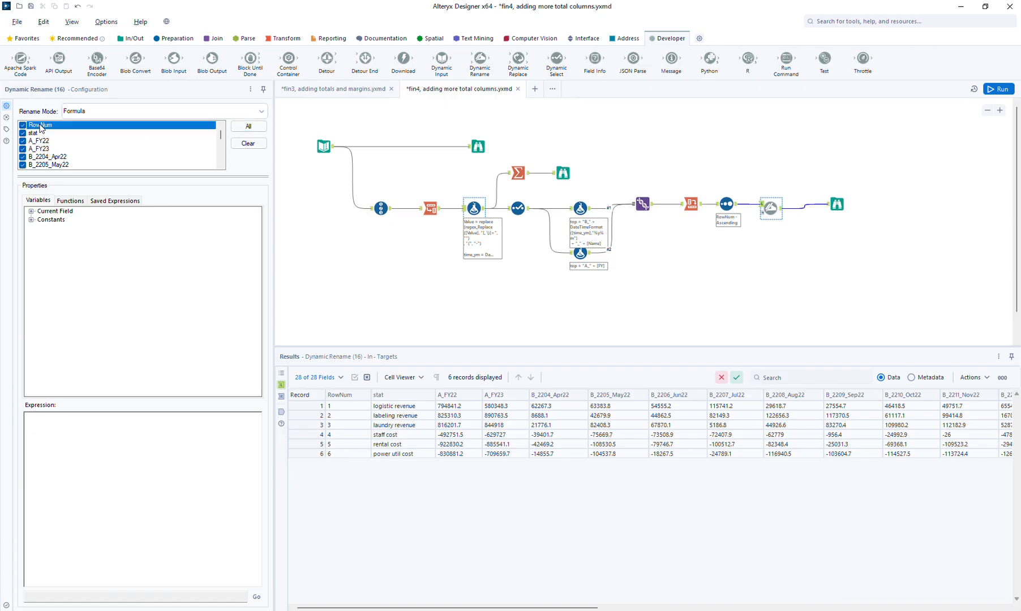
{"action": "left_click", "coordinate": [23, 126]}
{"action": "left_click", "coordinate": [22, 133]}
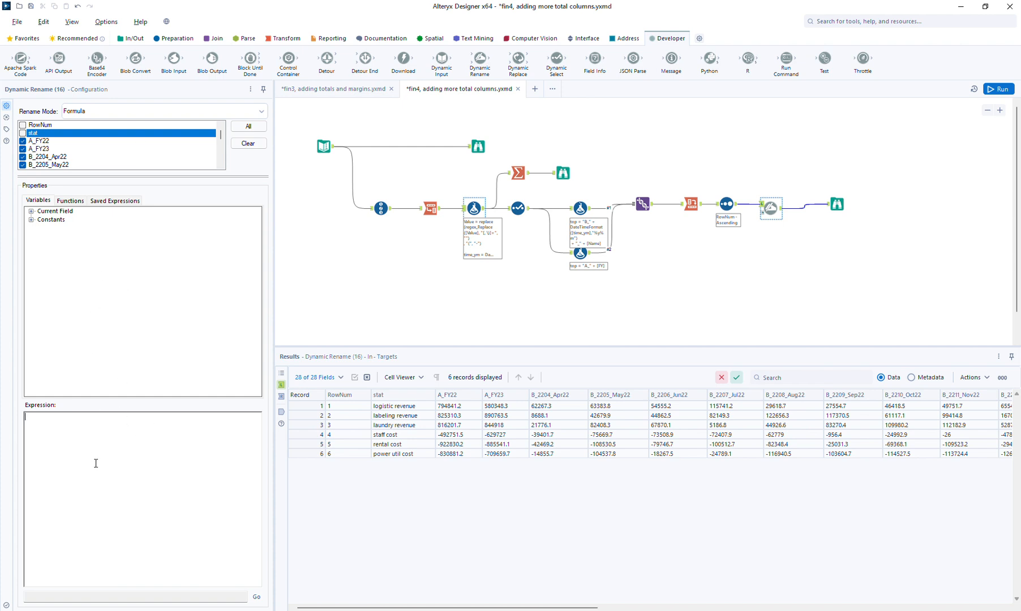
Step: Enter the Dynamic Rename expression regex_replace([_CurrentField_], "^A_|^B_\d+_", "")
{"action": "type", "text": "regex_replace("}
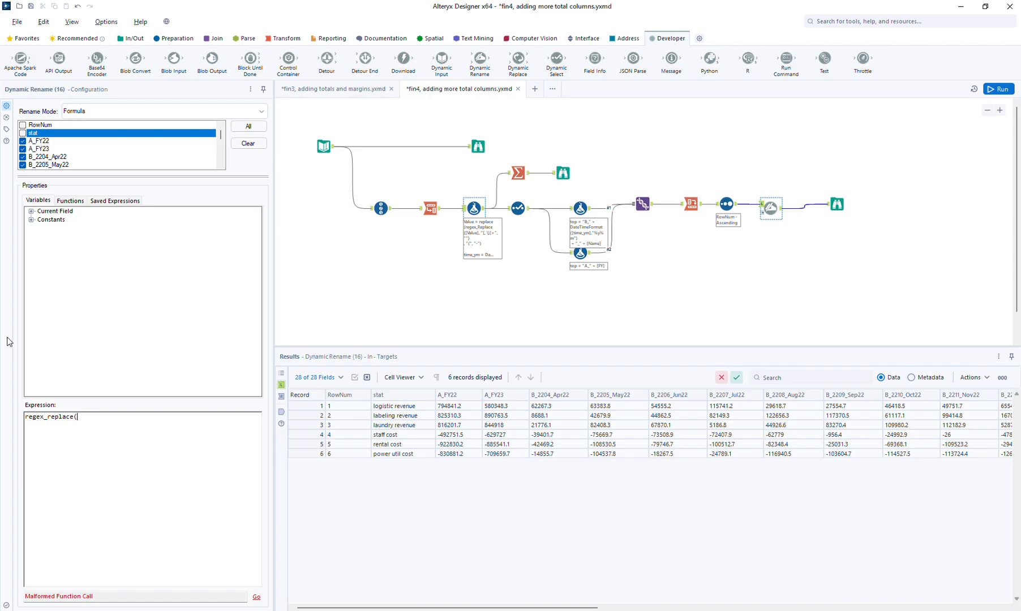
{"action": "left_click", "coordinate": [32, 211]}
{"action": "double_click", "coordinate": [67, 220]}
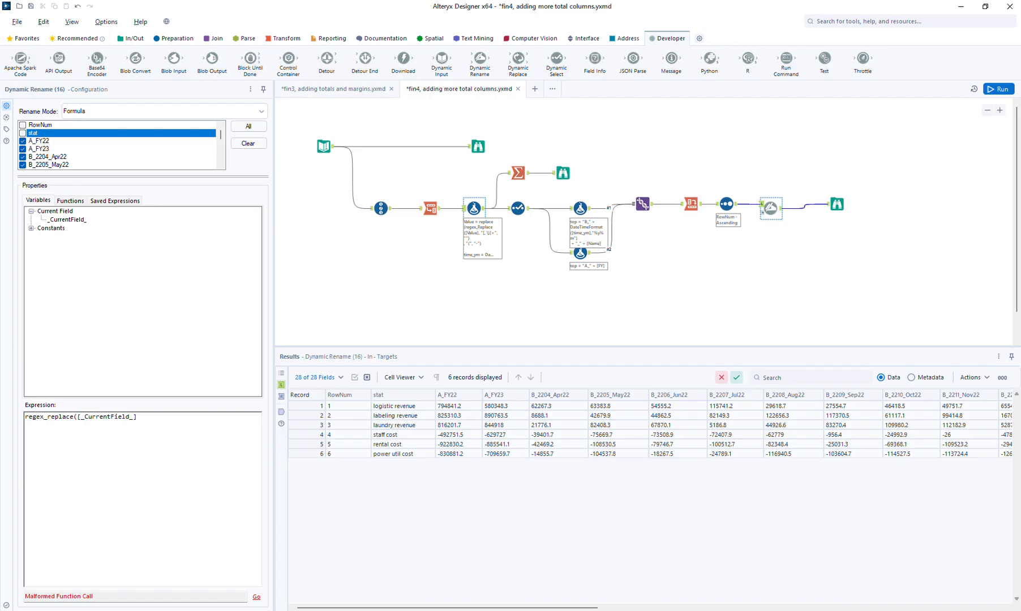
{"action": "type", "text": ", \"^A_|^B_\\d+"}
{"action": "type", "text": "_\", \"\")"}
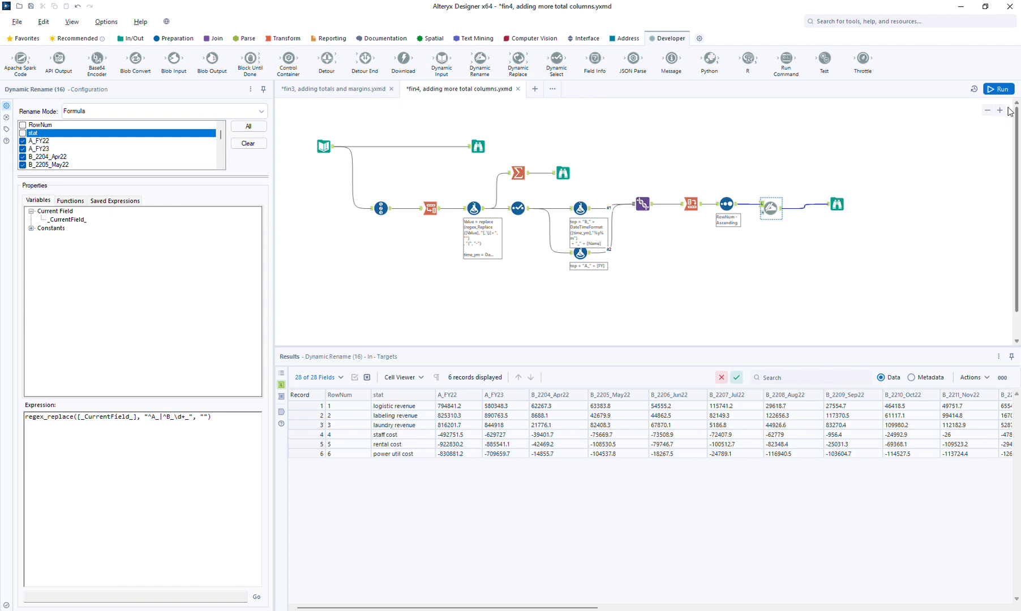
Step: Run the workflow and compare the column names going into and coming out of the Dynamic Rename tool
{"action": "left_click", "coordinate": [996, 87]}
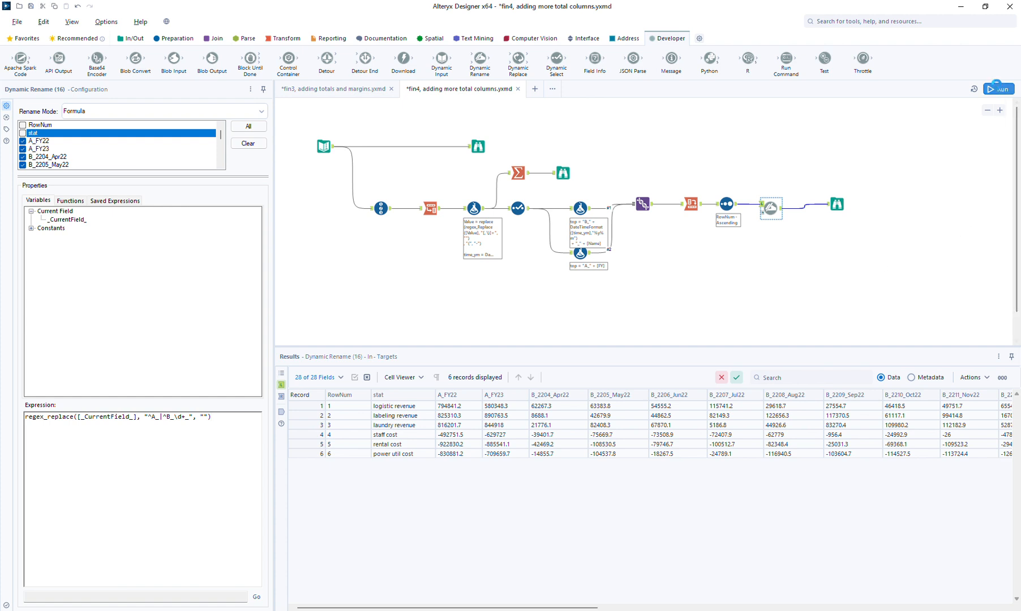
{"action": "left_click", "coordinate": [835, 205]}
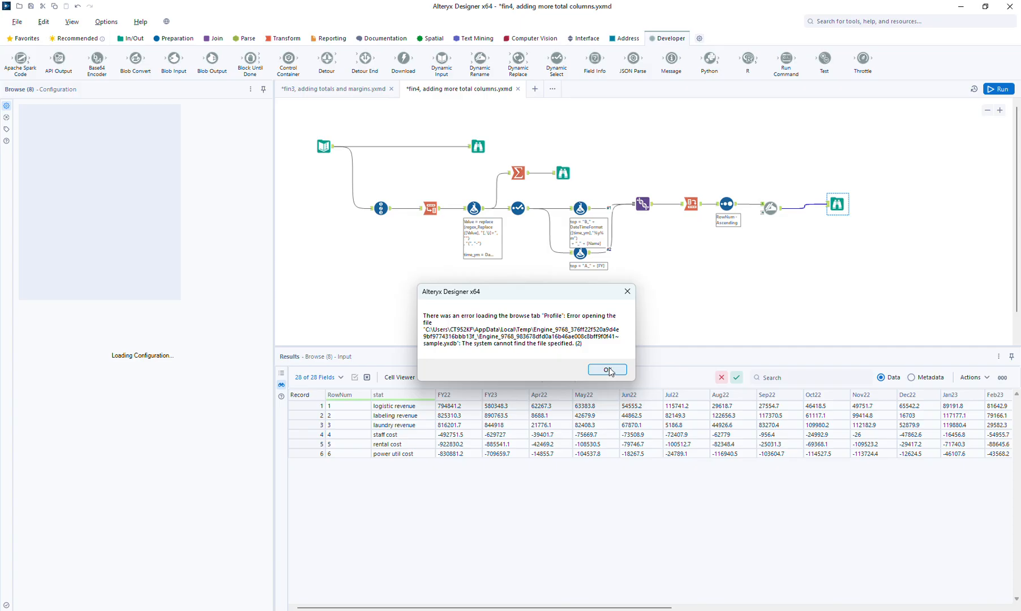
{"action": "left_click", "coordinate": [608, 370]}
{"action": "left_click", "coordinate": [557, 376]}
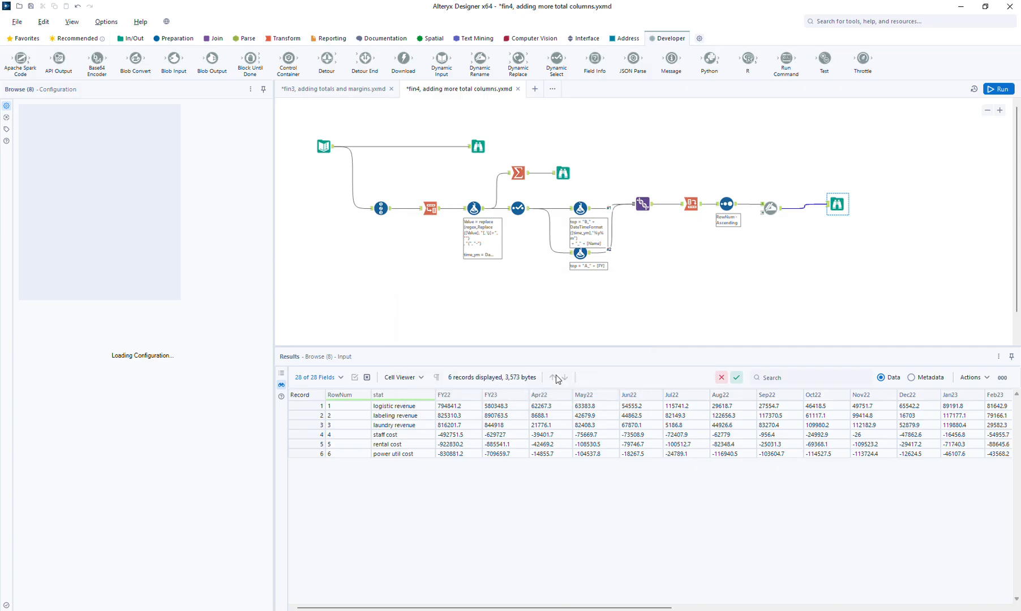
{"action": "left_click", "coordinate": [771, 208]}
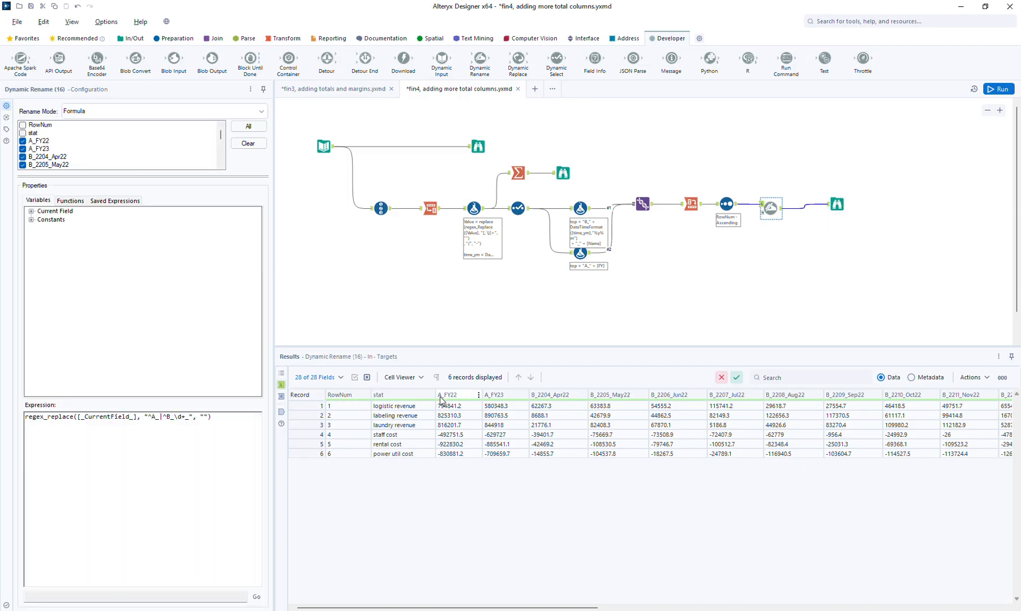
{"action": "left_click", "coordinate": [281, 413]}
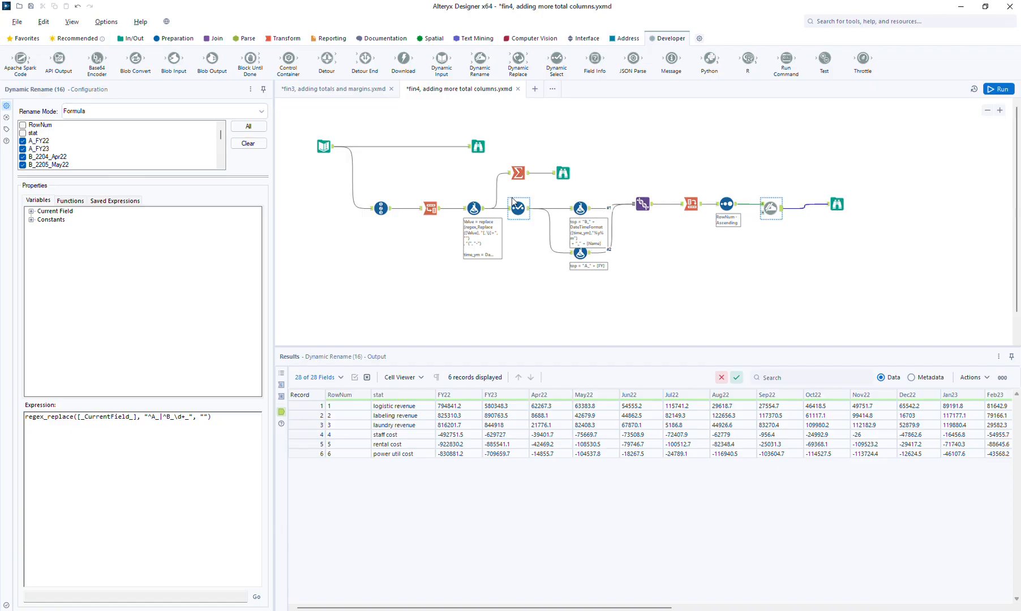
Step: Move all tools from the Select through the final Browse farther right on the canvas, away from the first Formula tool
{"action": "left_click", "coordinate": [990, 113]}
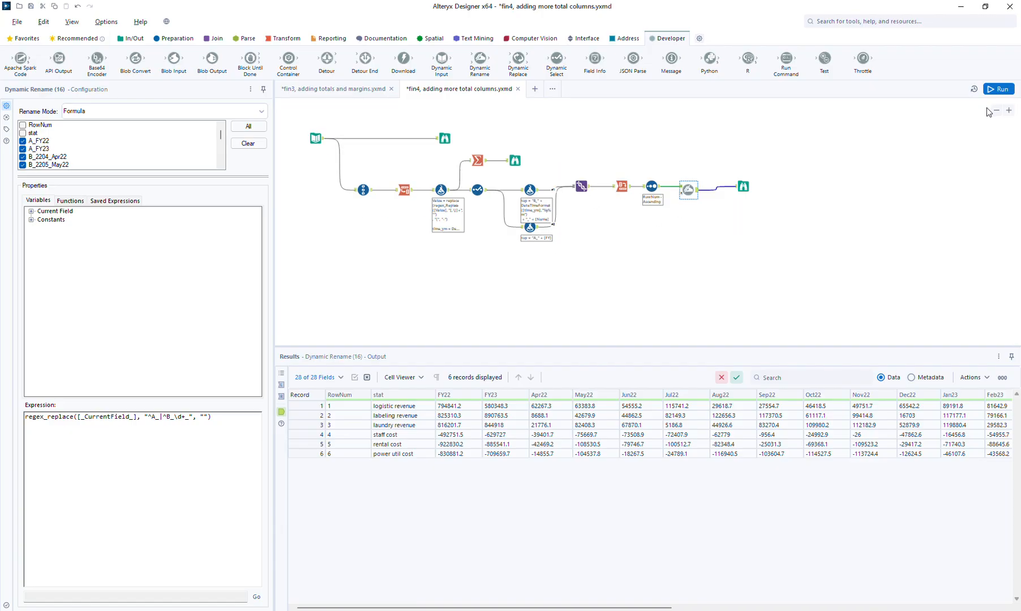
{"action": "left_click", "coordinate": [998, 114]}
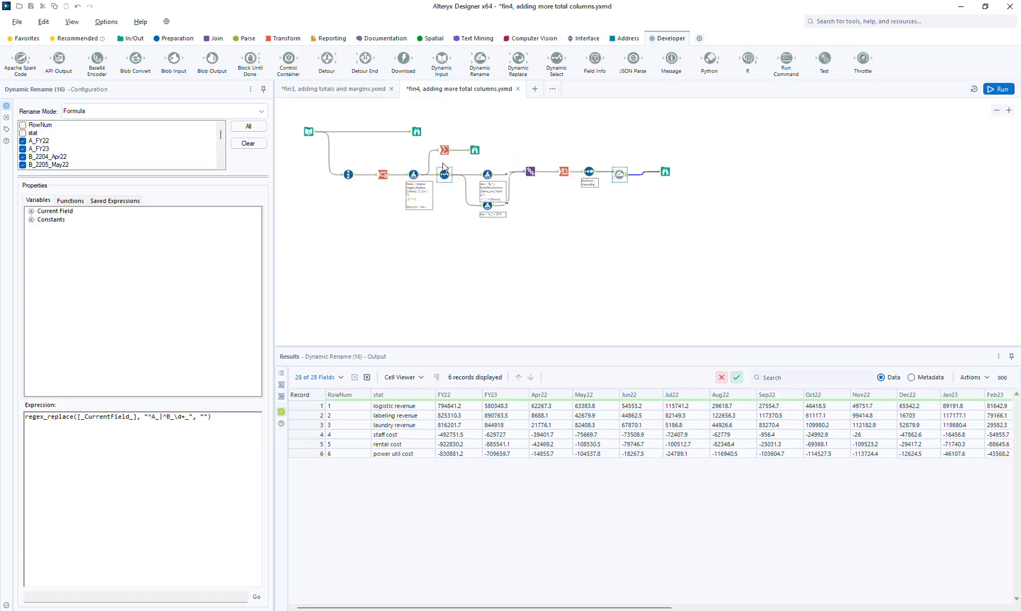
{"action": "left_click_drag", "start_coordinate": [435, 159], "coordinate": [712, 251]}
{"action": "left_click_drag", "start_coordinate": [668, 172], "coordinate": [785, 181]}
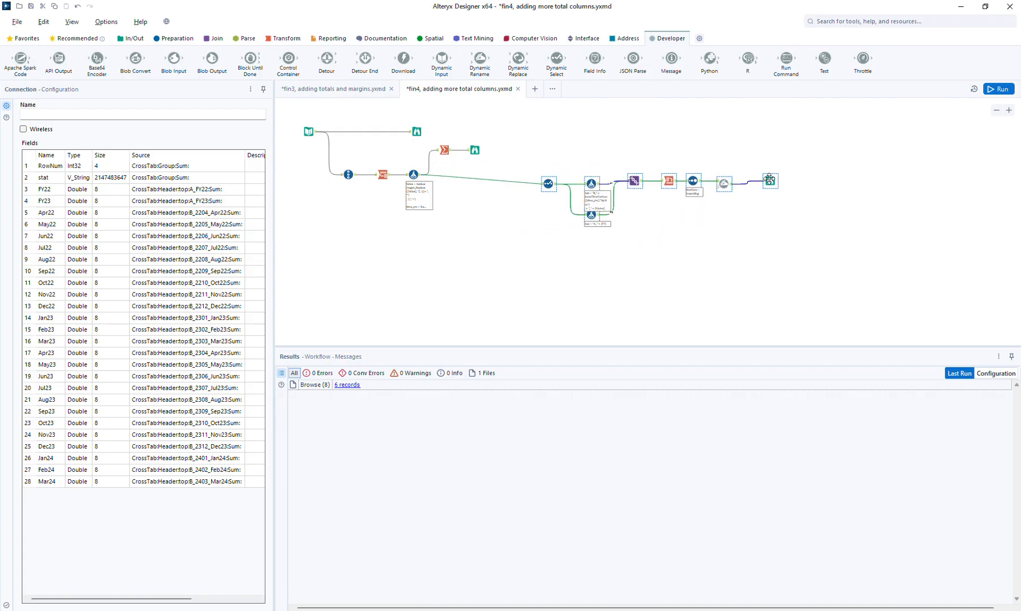
Step: Duplicate the Select-to-Browse branch below the original and connect the first Formula tool's output to the copied Select
{"action": "left_click", "coordinate": [545, 270]}
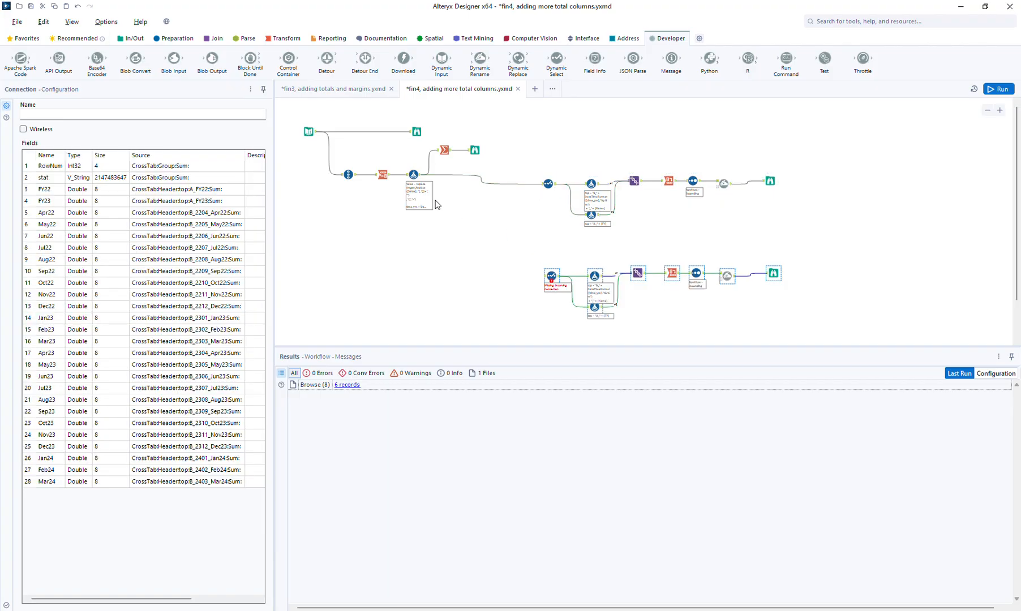
{"action": "left_click_drag", "start_coordinate": [419, 179], "coordinate": [548, 280]}
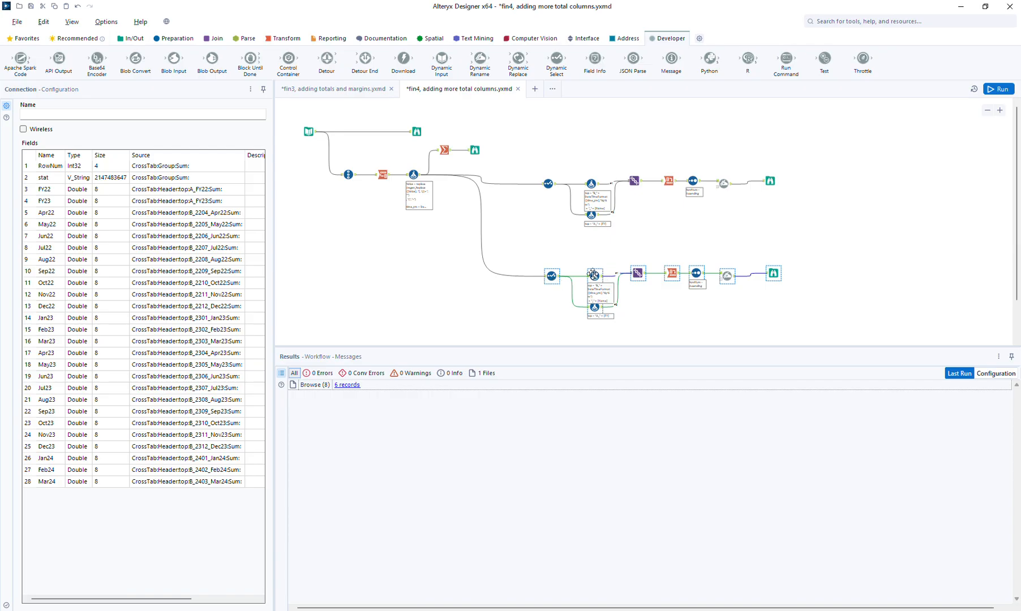
Step: Change the prefix in the copied branch's lower Formula expression to "C_" so it reads "C_" + [FY]
{"action": "left_click", "coordinate": [591, 275]}
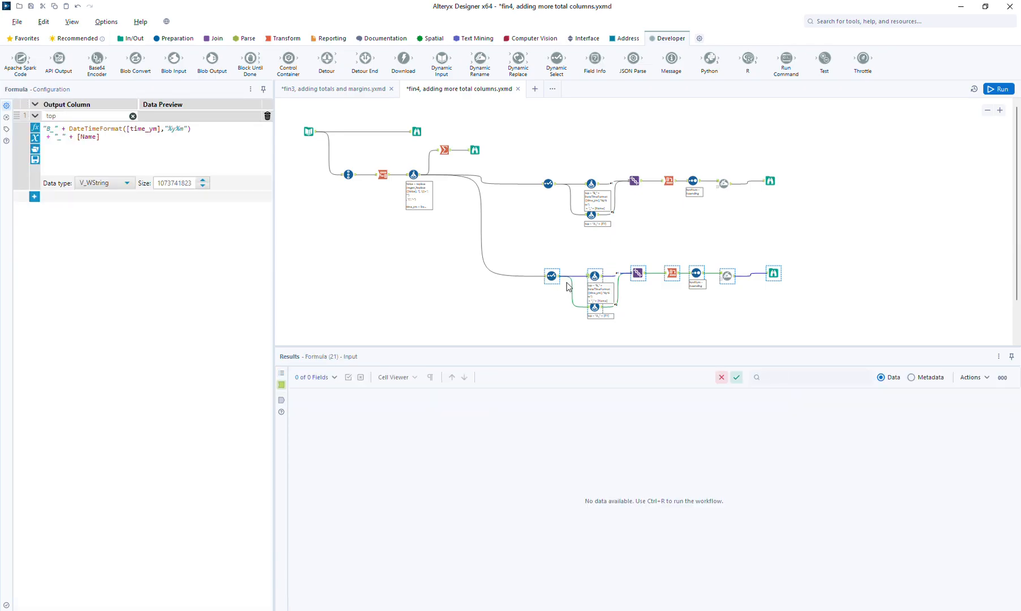
{"action": "left_click", "coordinate": [592, 308]}
{"action": "left_click", "coordinate": [59, 130]}
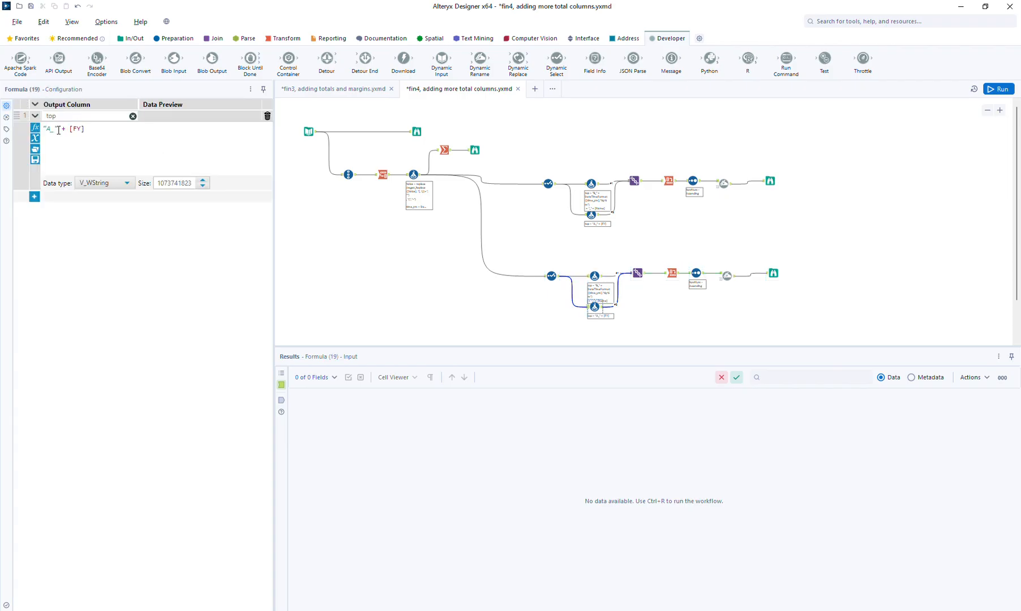
{"action": "key", "text": "BackSpace"}
{"action": "key", "text": "BackSpace"}
{"action": "type", "text": "C_"}
Step: Edit the copied branch's Dynamic Rename pattern to strip the C_ prefix instead of A_, keeping the B_\d+_ alternative
{"action": "left_click", "coordinate": [722, 275]}
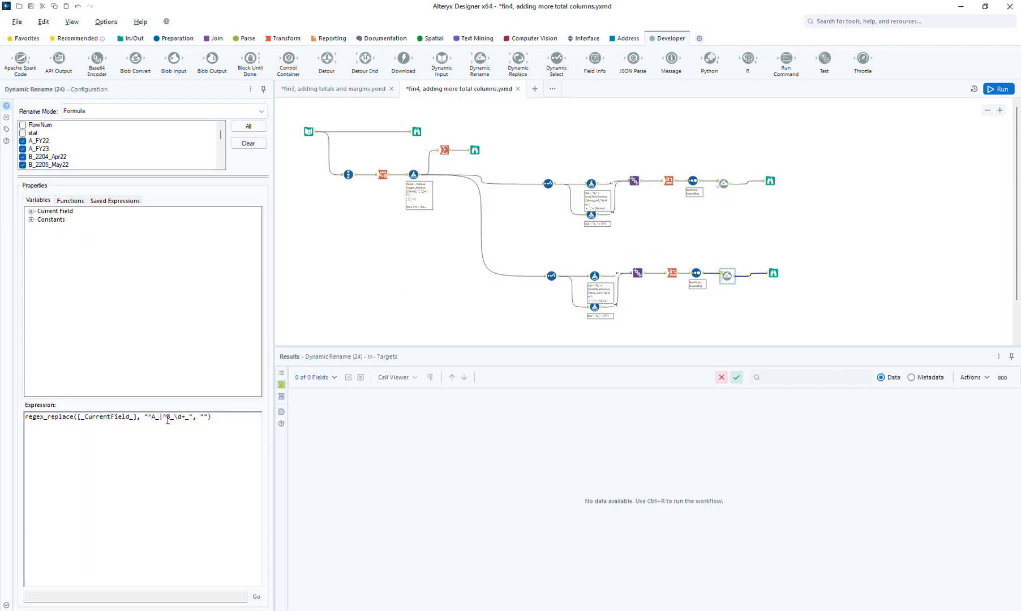
{"action": "left_click", "coordinate": [154, 418]}
{"action": "key", "text": "BackSpace"}
{"action": "type", "text": "C"}
Step: Run the workflow and check the column order through the last fields in the second branch's final Browse
{"action": "left_click", "coordinate": [999, 89]}
{"action": "left_click", "coordinate": [773, 275]}
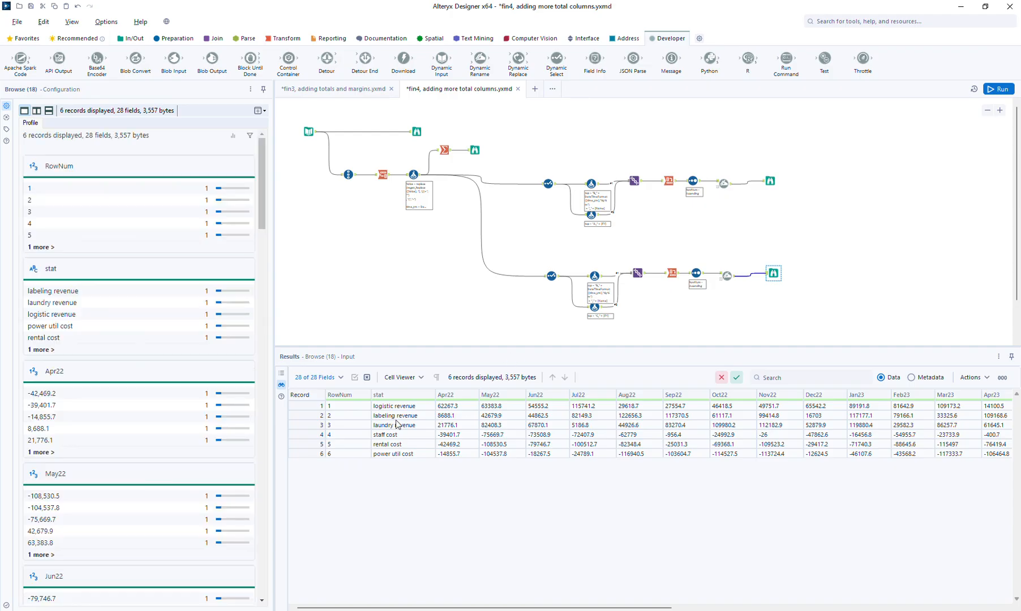
{"action": "left_click_drag", "start_coordinate": [422, 607], "coordinate": [792, 602]}
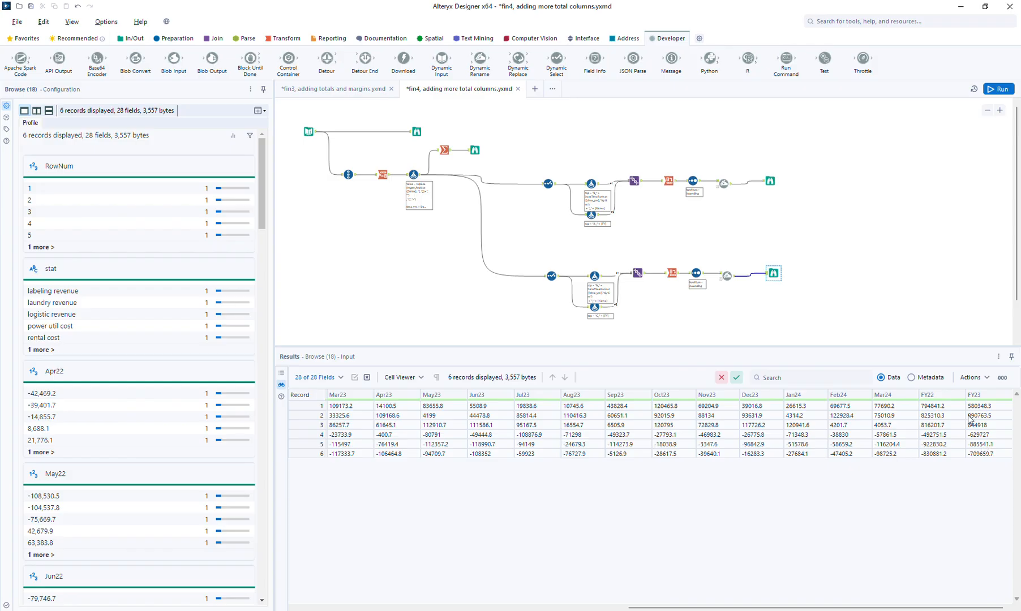
Step: Duplicate the upper Select-to-Browse branch below the second one and connect the first Formula tool's output to the new Select
{"action": "left_click", "coordinate": [989, 111]}
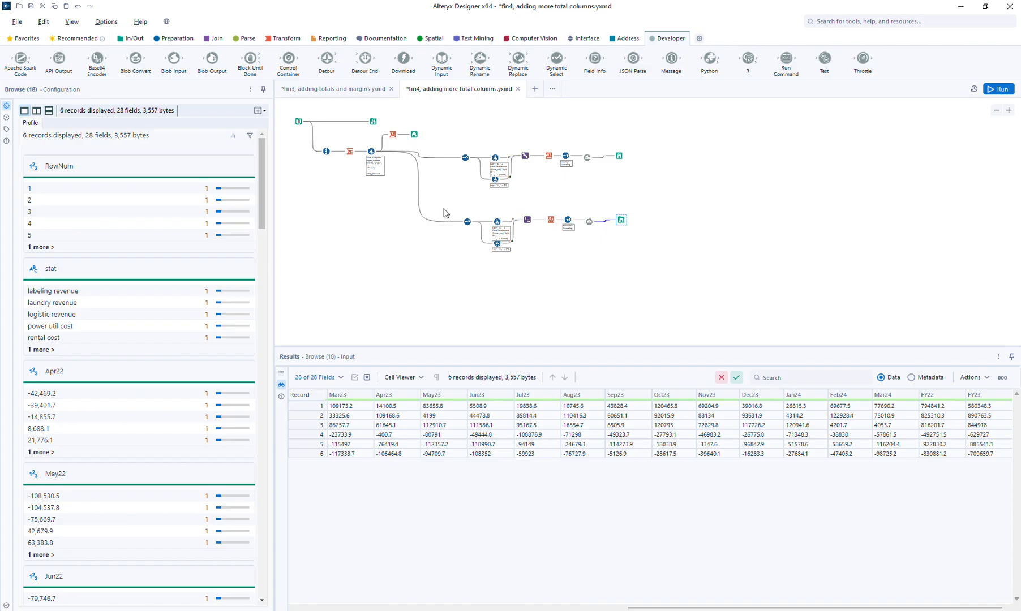
{"action": "left_click_drag", "start_coordinate": [452, 140], "coordinate": [648, 184]}
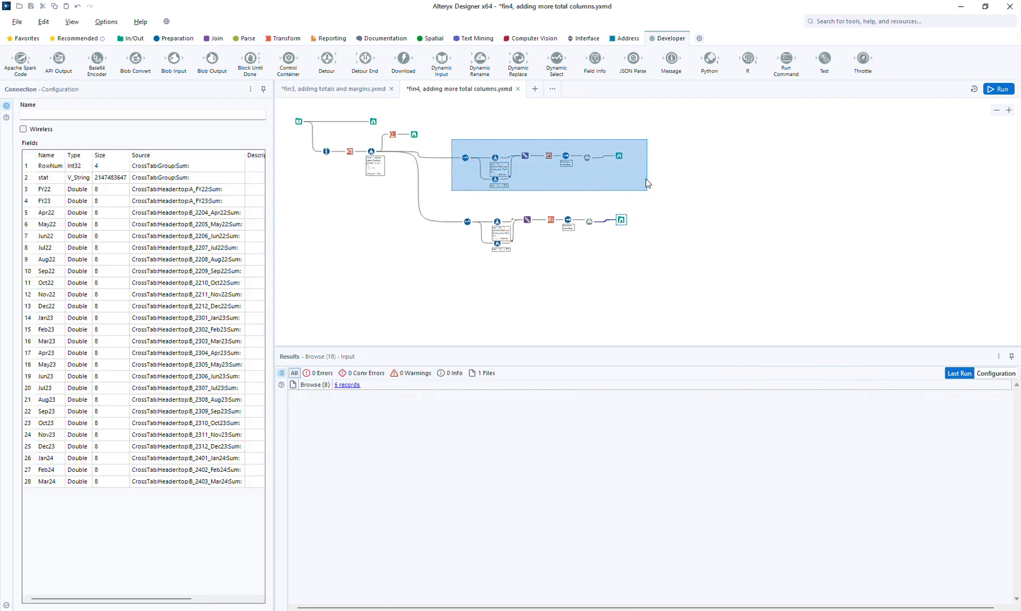
{"action": "left_click", "coordinate": [460, 288]}
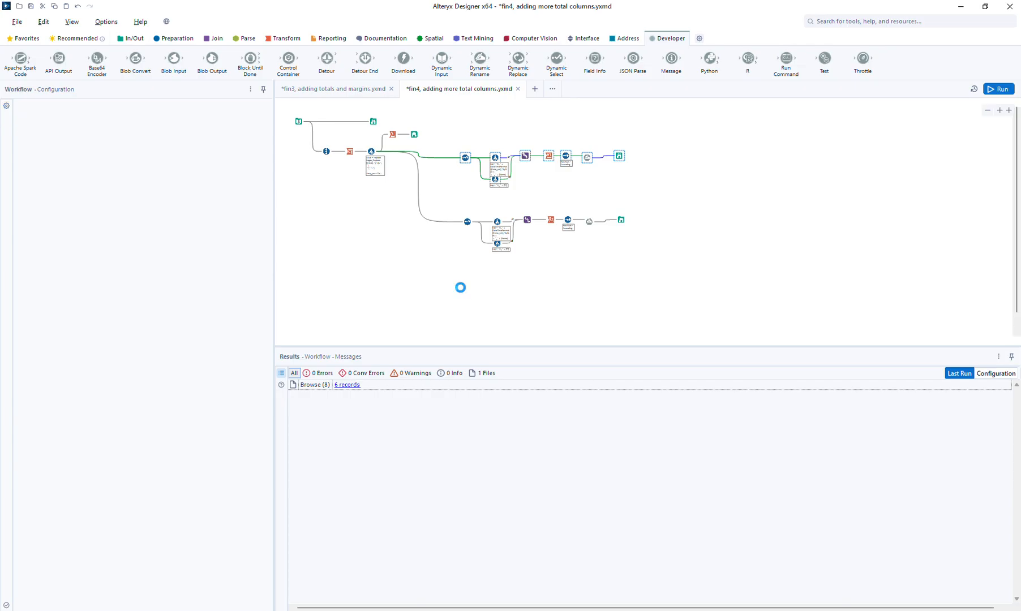
{"action": "key", "text": "ctrl+v"}
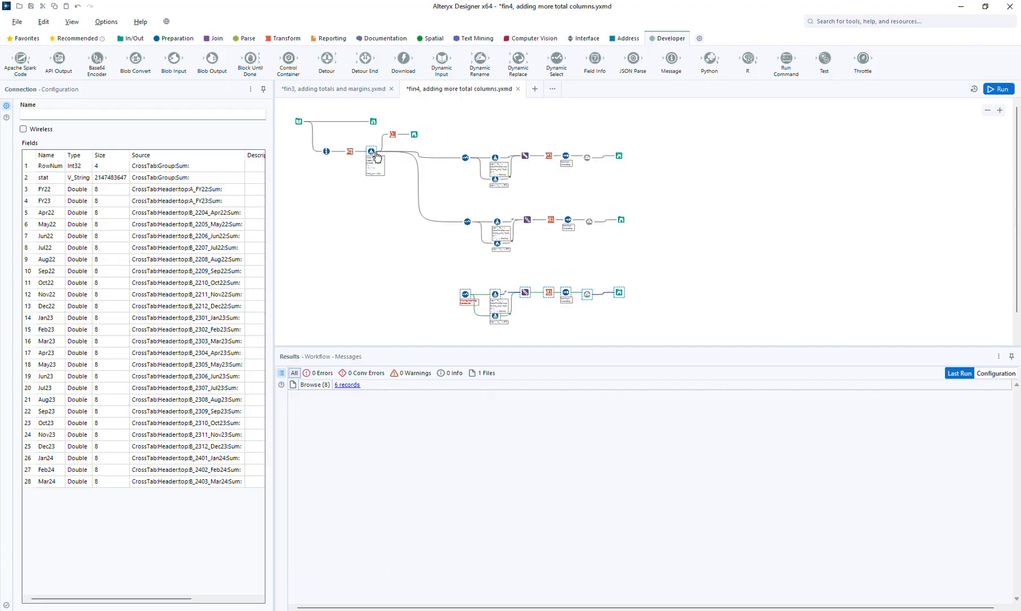
{"action": "left_click_drag", "start_coordinate": [377, 157], "coordinate": [465, 295]}
Step: Replace the third branch's lower Formula expression with a copy of the upper Formula's "B_" + DateTimeFormat([time_ym],"%y%m") + "_" + [Name] expression
{"action": "left_click", "coordinate": [495, 292]}
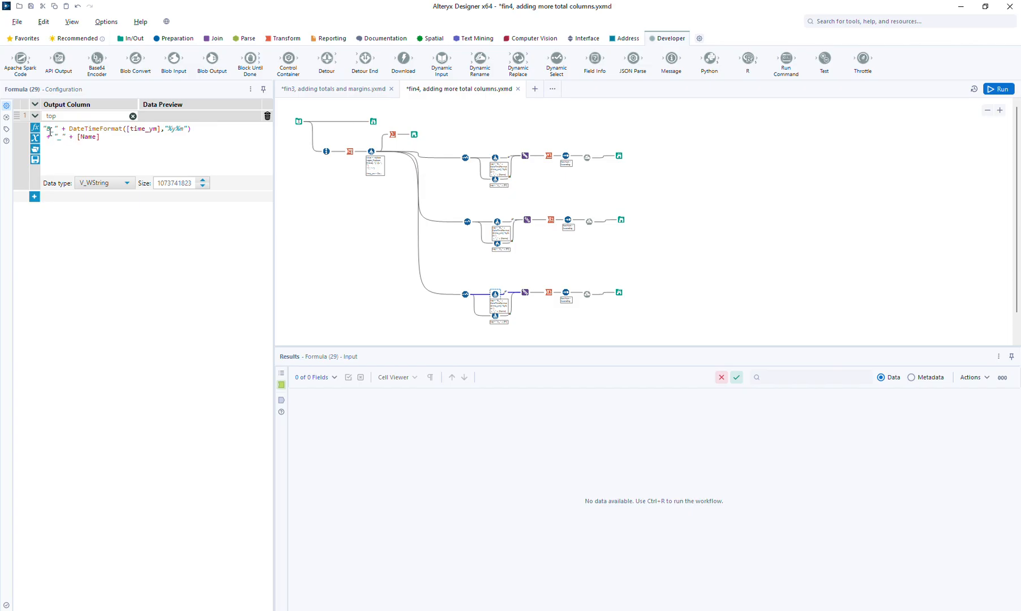
{"action": "left_click", "coordinate": [494, 317]}
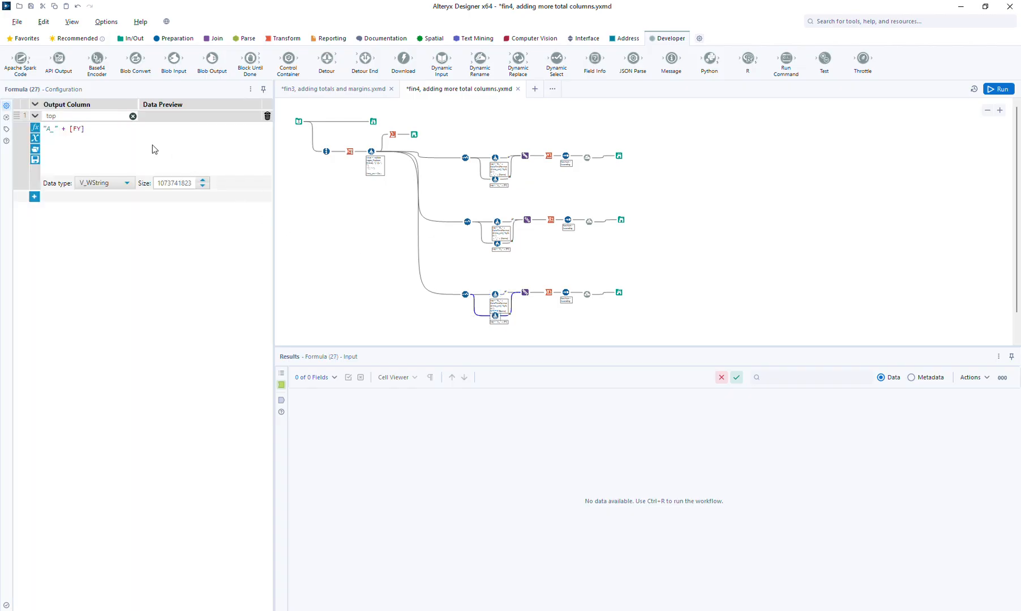
{"action": "left_click", "coordinate": [496, 294]}
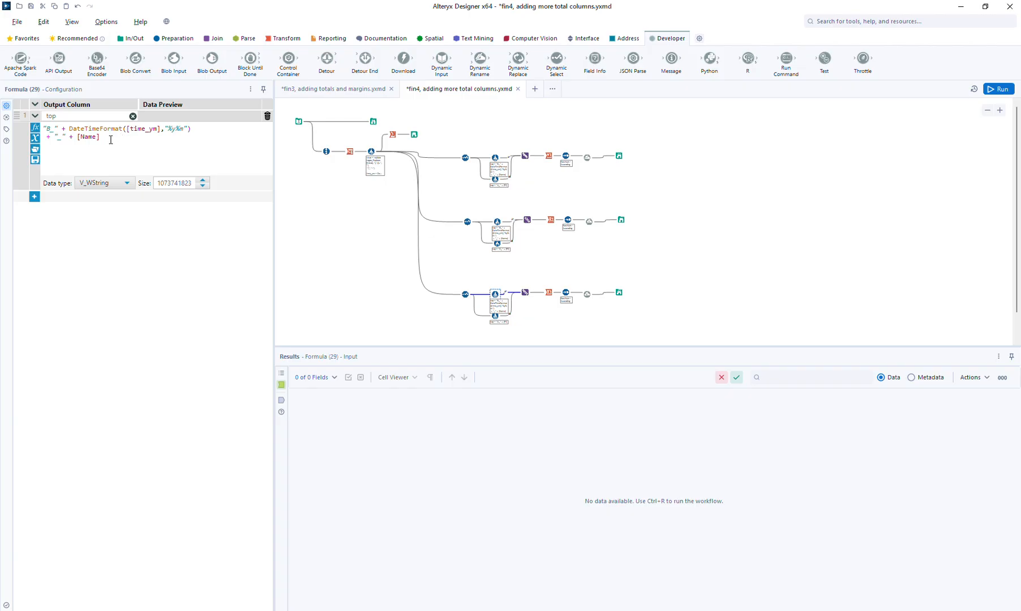
{"action": "left_click_drag", "start_coordinate": [110, 140], "coordinate": [21, 135]}
{"action": "key", "text": "ctrl+c"}
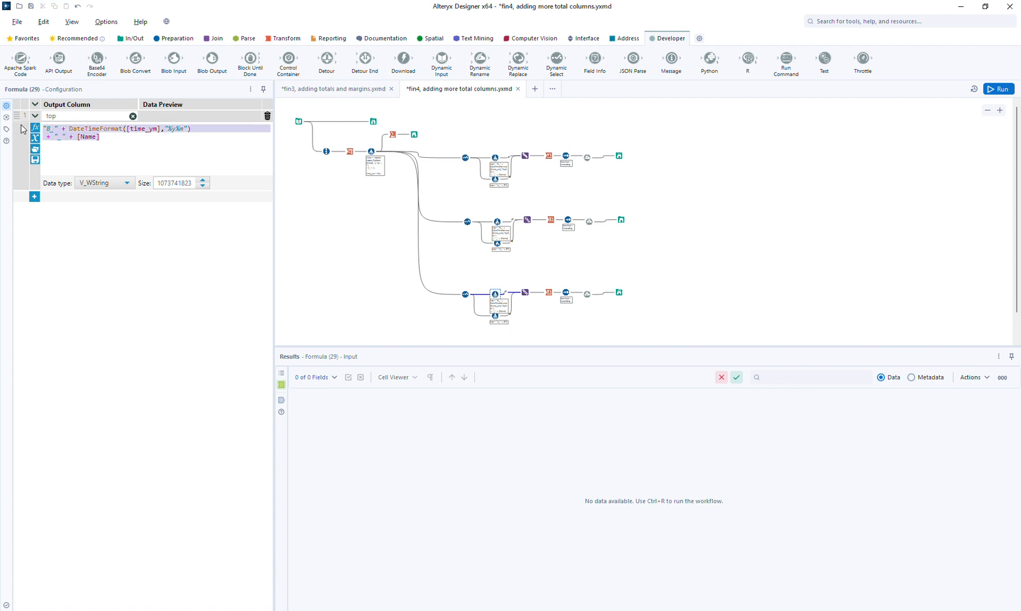
{"action": "left_click", "coordinate": [495, 316]}
{"action": "key", "text": "ctrl+a"}
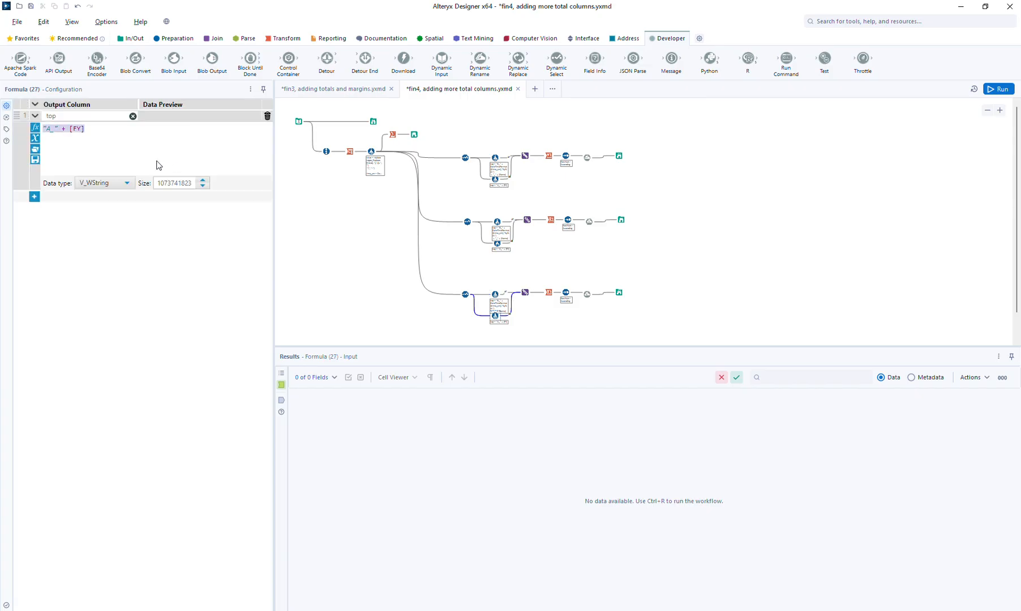
{"action": "key", "text": "ctrl+v"}
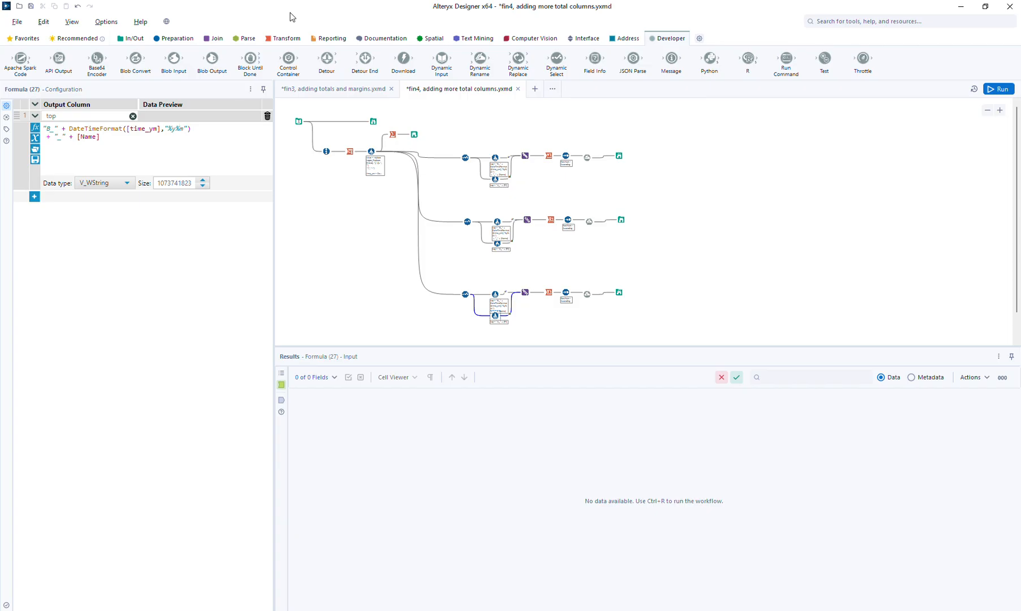
Step: Rewrite the third branch's lower Formula expression as "B_" + DateTimeFormat([time_ym],"%y") + "13_" + [FY]
{"action": "key", "text": "BackSpace"}
{"action": "key", "text": "BackSpace"}
{"action": "key", "text": "Delete"}
{"action": "key", "text": "Delete"}
{"action": "key", "text": "Delete"}
{"action": "key", "text": "Delete"}
{"action": "key", "text": "Delete"}
{"action": "key", "text": "Delete"}
{"action": "key", "text": "Delete"}
{"action": "key", "text": "Delete"}
{"action": "key", "text": "Delete"}
{"action": "key", "text": "Delete"}
{"action": "key", "text": "Delete"}
{"action": "key", "text": "Delete"}
{"action": "key", "text": "Delete"}
{"action": "key", "text": "Delete"}
{"action": "type", "text": "+\"_\"13\""}
{"action": "left_click", "coordinate": [85, 145]}
{"action": "type", "text": "+"}
{"action": "type", "text": "_"}
{"action": "type", "text": " [f"}
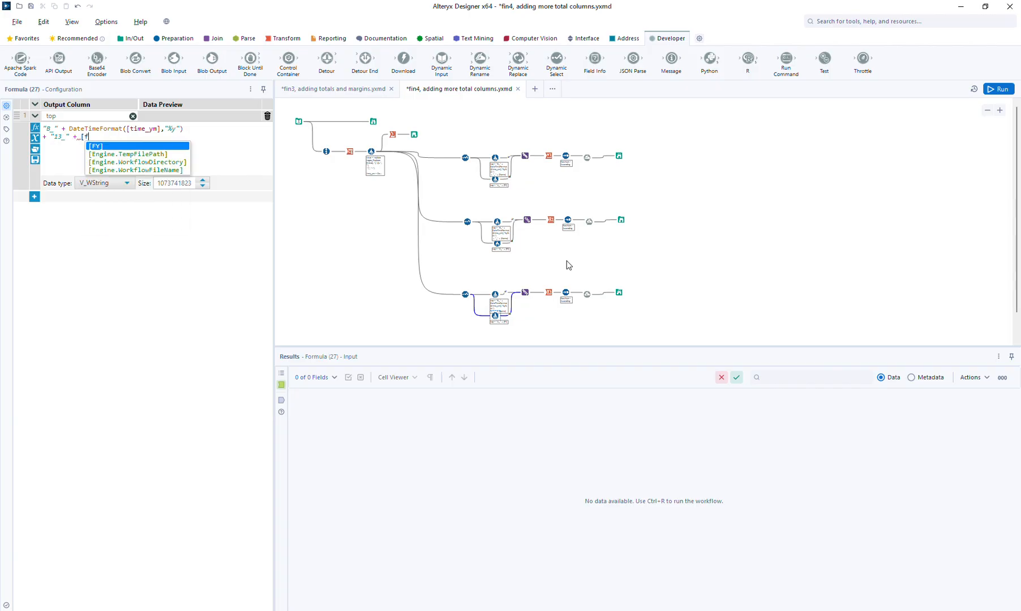
{"action": "key", "text": "Return"}
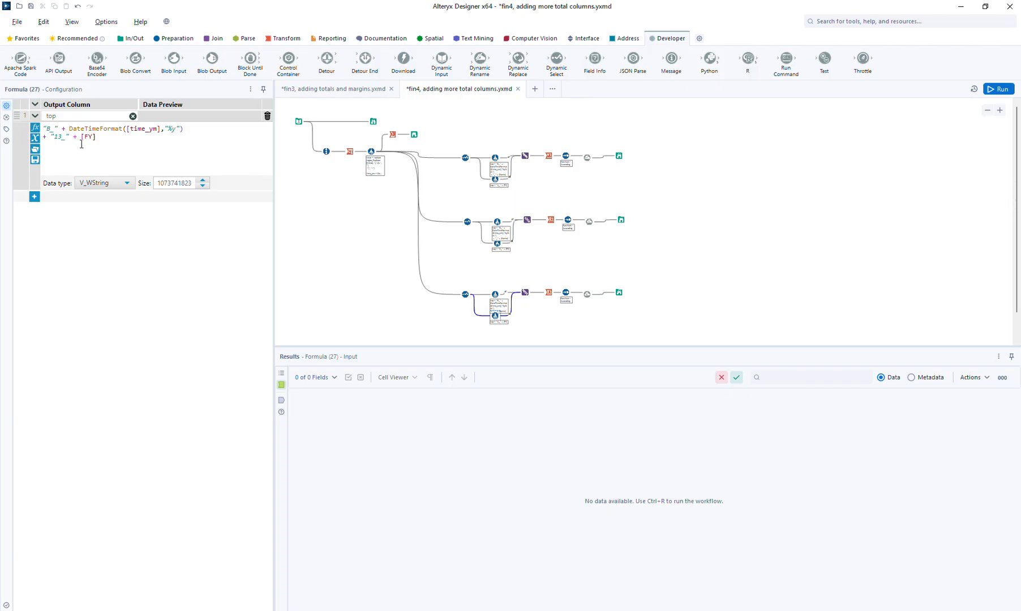
Step: Run the workflow and examine where the fiscal-year columns fall in the third branch's Sort output
{"action": "left_click", "coordinate": [989, 89]}
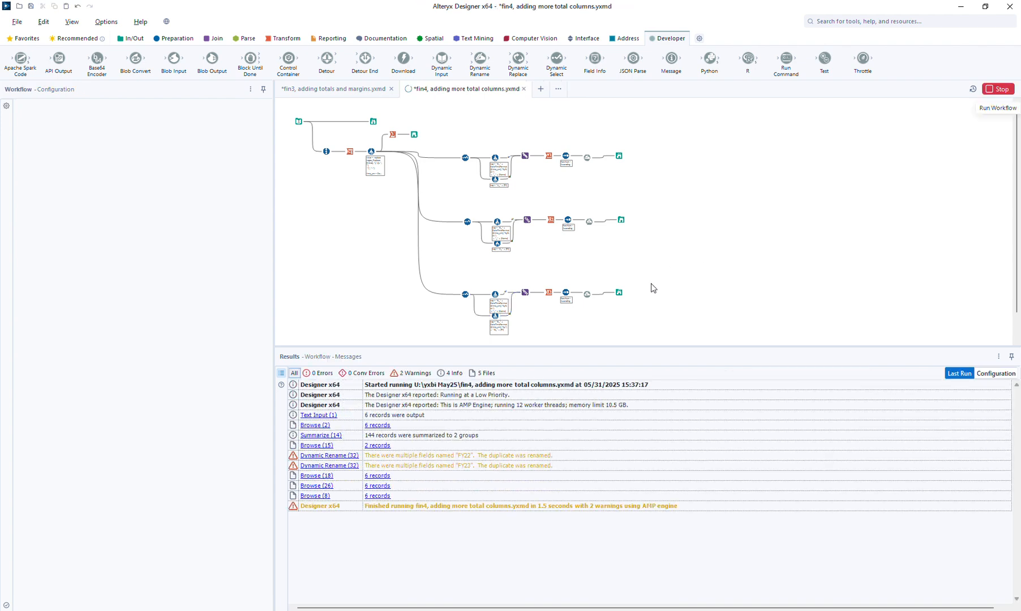
{"action": "left_click", "coordinate": [619, 294]}
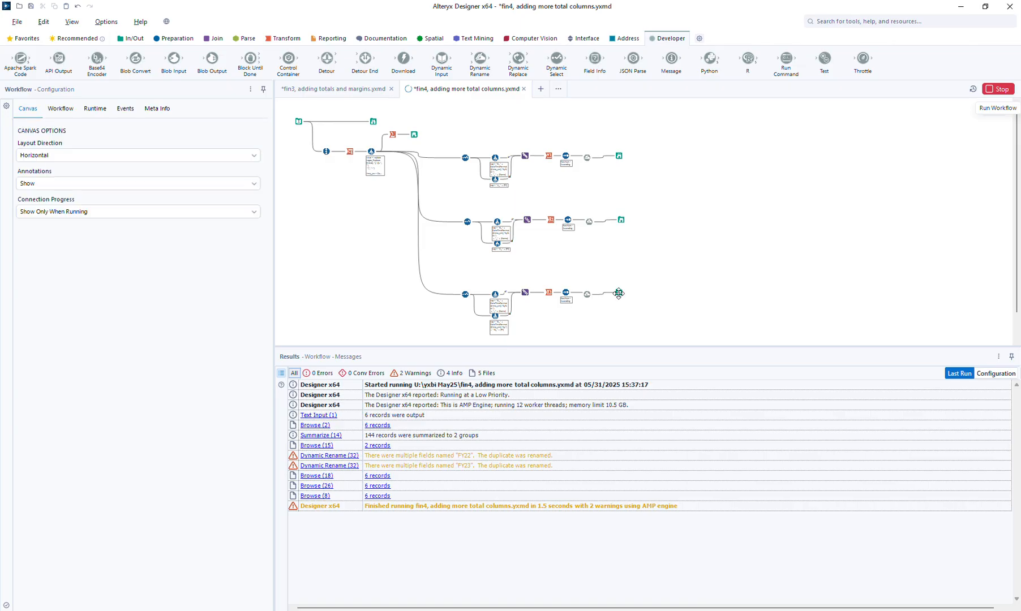
{"action": "left_click", "coordinate": [570, 293]}
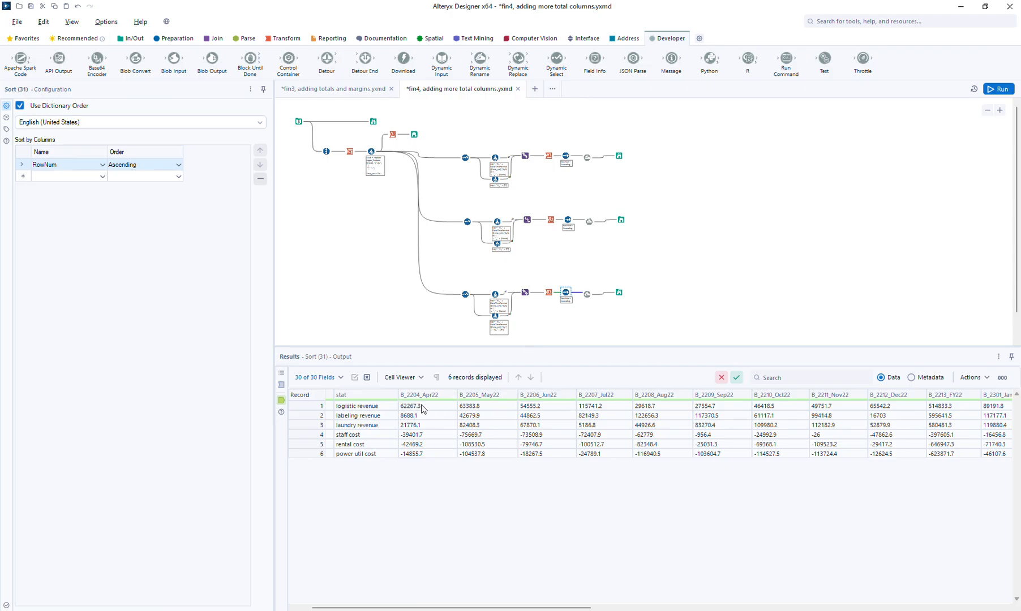
{"action": "left_click_drag", "start_coordinate": [450, 608], "coordinate": [531, 610]}
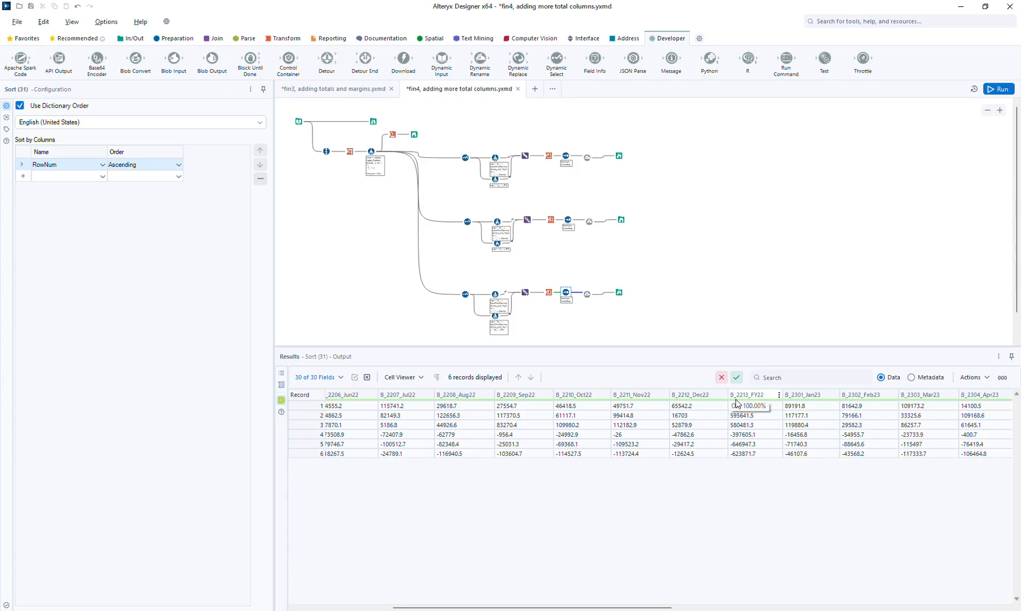
{"action": "scroll", "coordinate": [619, 419], "scroll_direction": "right", "scroll_amount": 4}
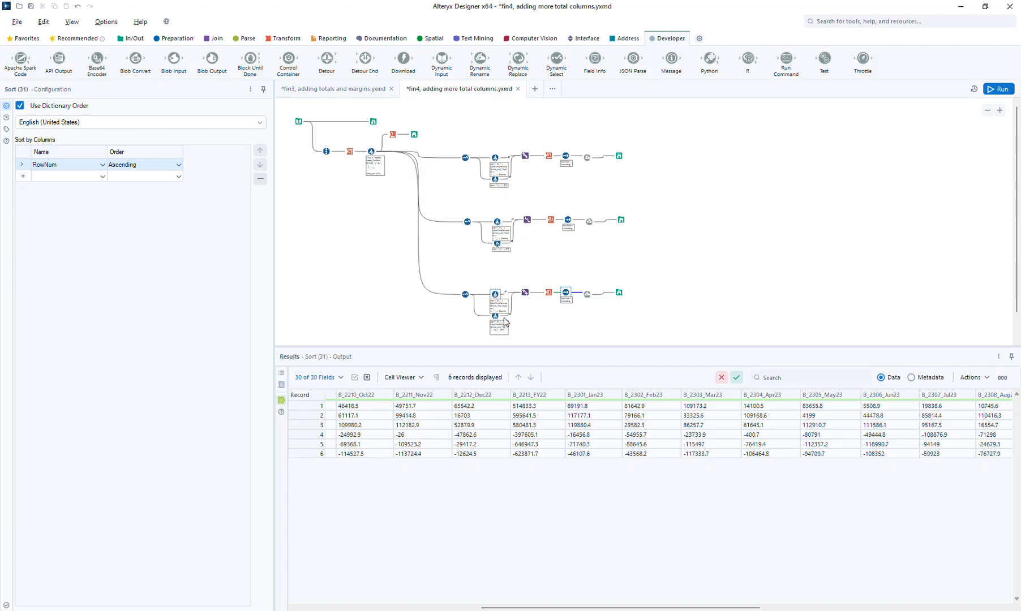
Step: Add a time_ym_m3 column to the first Formula tool with the expression DateTimeAdd([time_ym],-3,"months")
{"action": "left_click", "coordinate": [497, 295]}
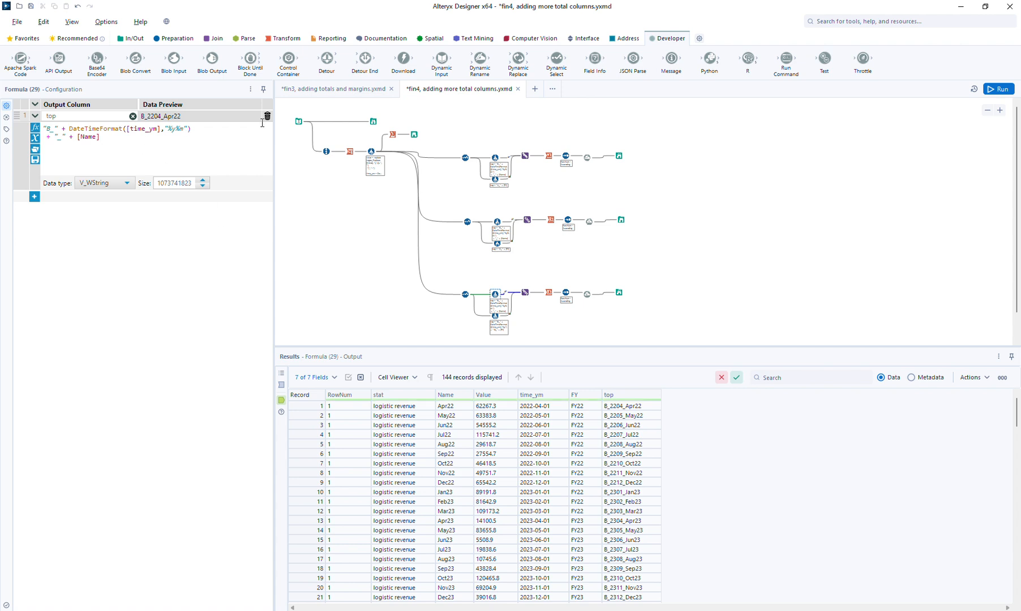
{"action": "left_click", "coordinate": [371, 151]}
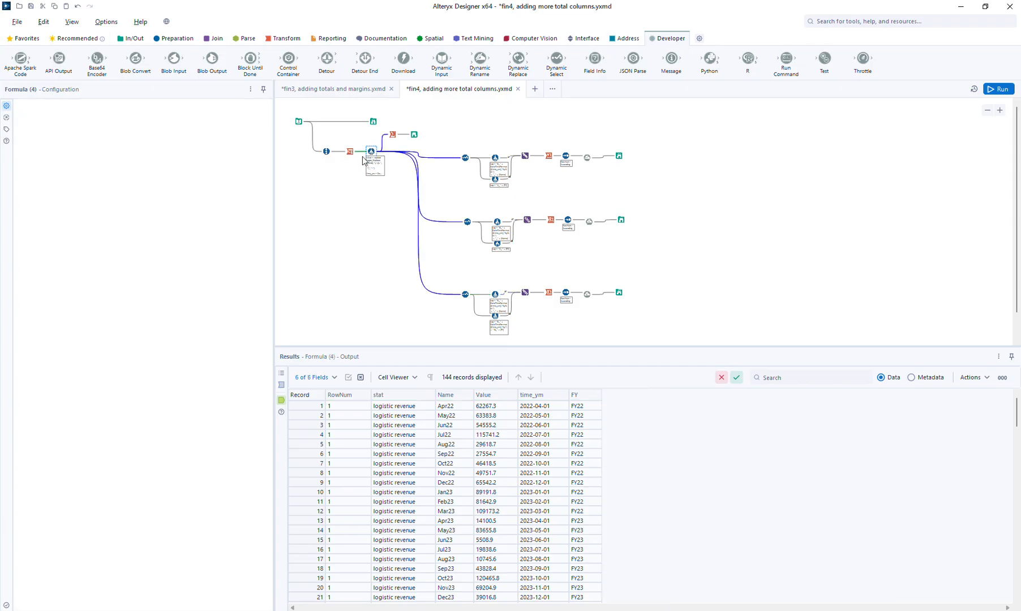
{"action": "left_click", "coordinate": [35, 196]}
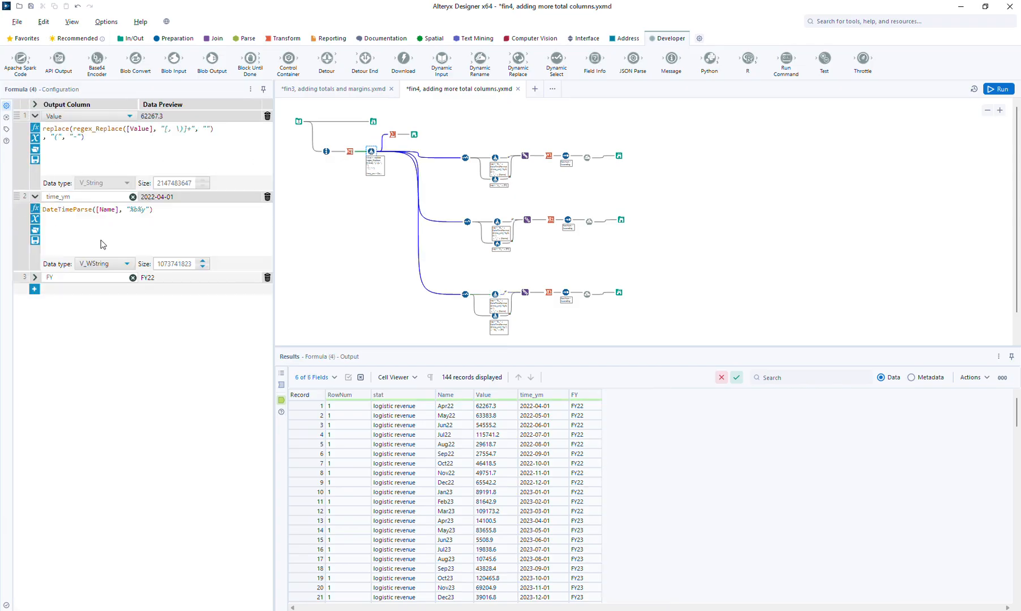
{"action": "left_click", "coordinate": [35, 277]}
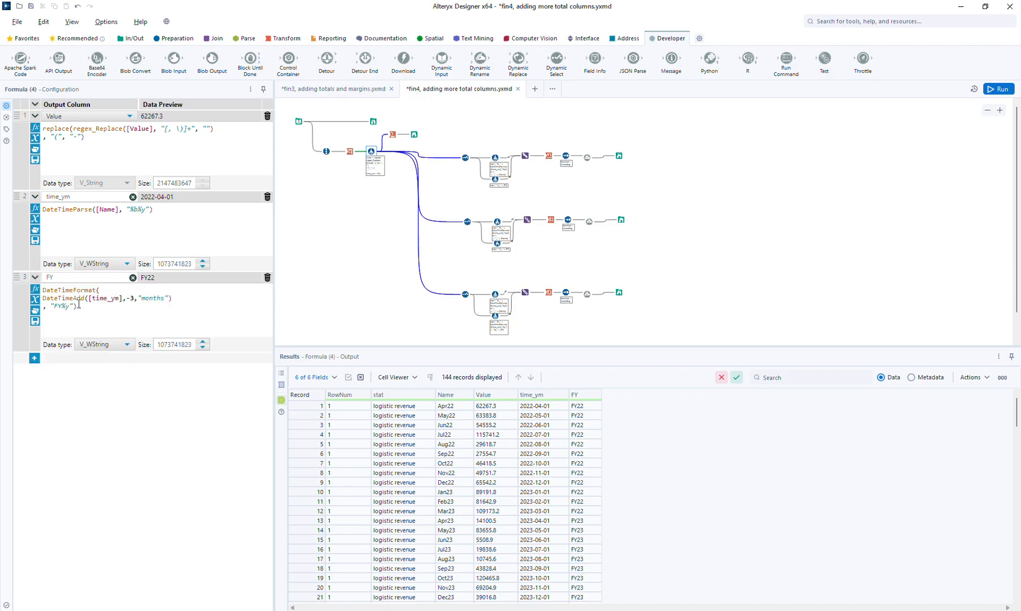
{"action": "left_click", "coordinate": [130, 293]}
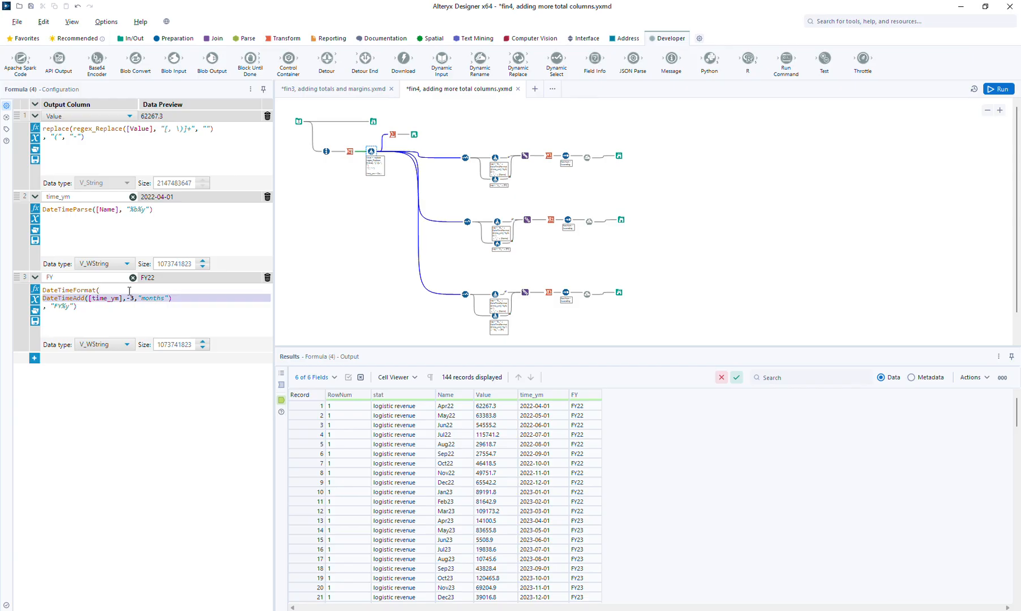
{"action": "left_click", "coordinate": [35, 358]}
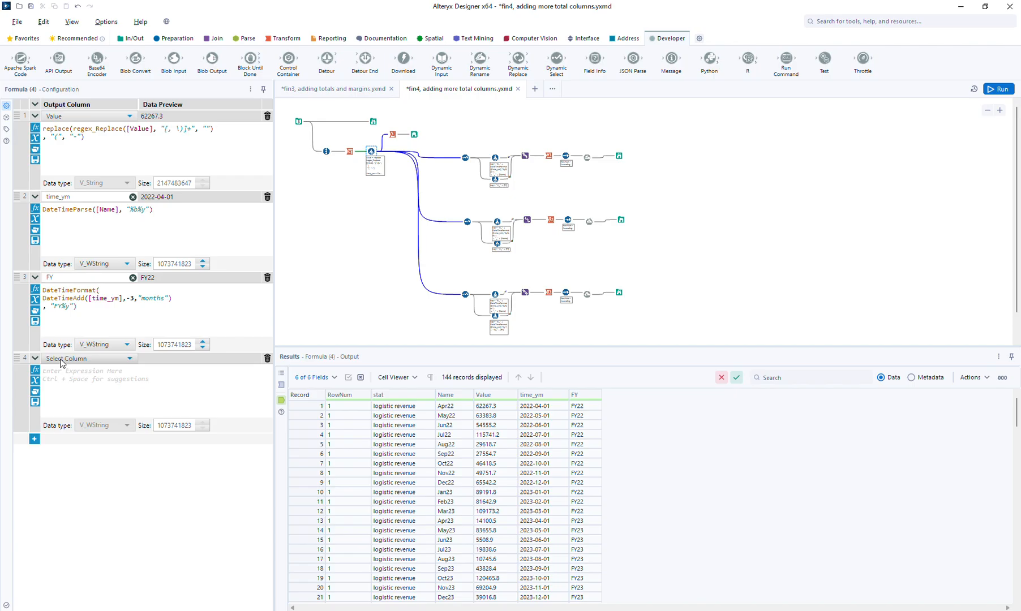
{"action": "left_click", "coordinate": [62, 363]}
{"action": "left_click", "coordinate": [56, 371]}
{"action": "type", "text": "time_ym_"}
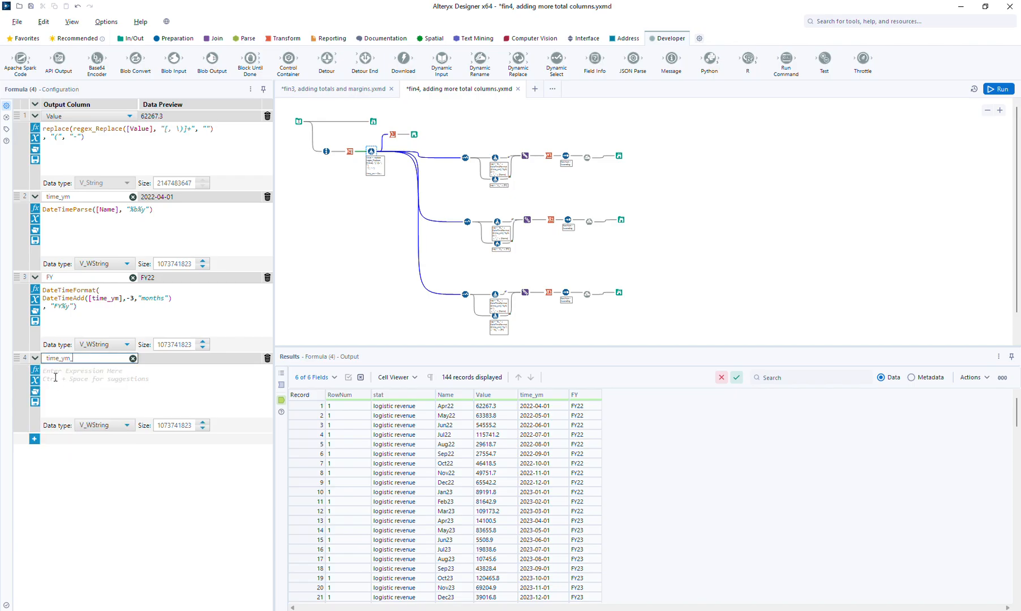
{"action": "type", "text": "m3"}
{"action": "left_click", "coordinate": [79, 400]}
{"action": "type", "text": "DateTimeAdd([time_ym],-3,\"months\")"}
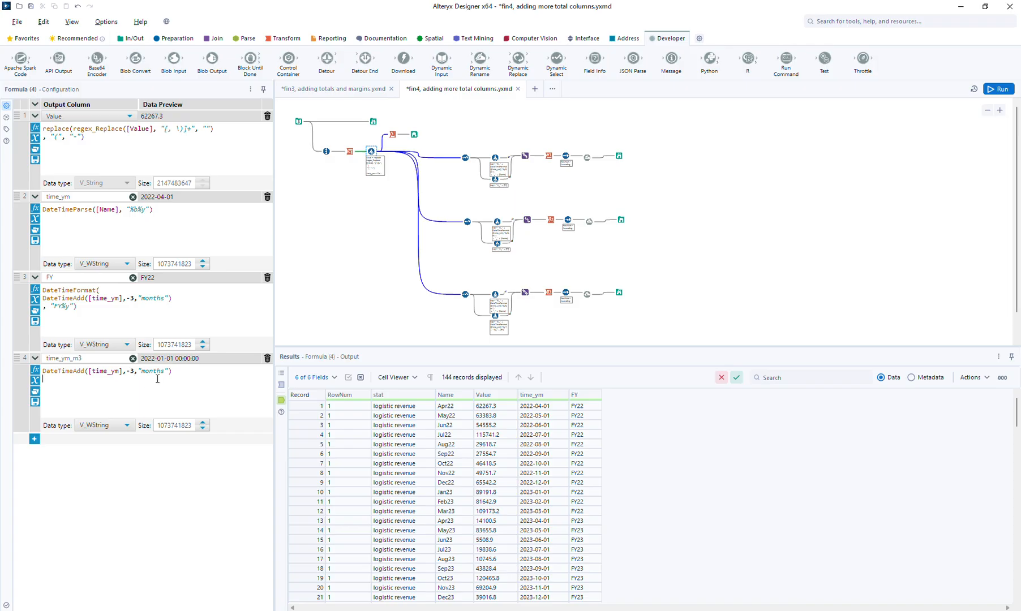
Step: Replace time_ym with time_ym_m3 in the third branch's upper Formula expression and run the workflow
{"action": "left_click", "coordinate": [499, 299]}
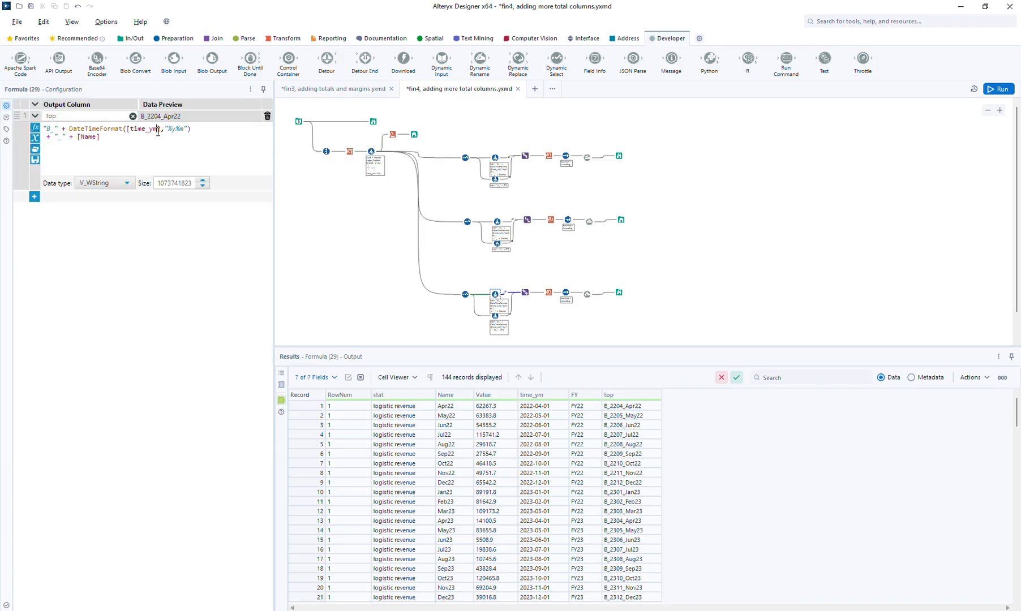
{"action": "type", "text": "_m"}
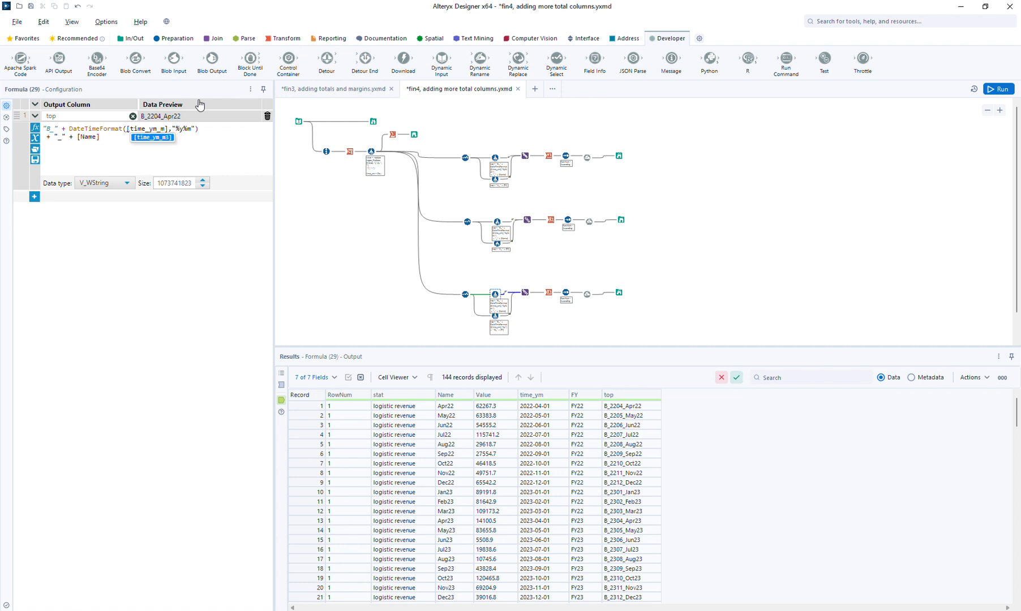
{"action": "type", "text": "3"}
{"action": "left_click", "coordinate": [494, 311]}
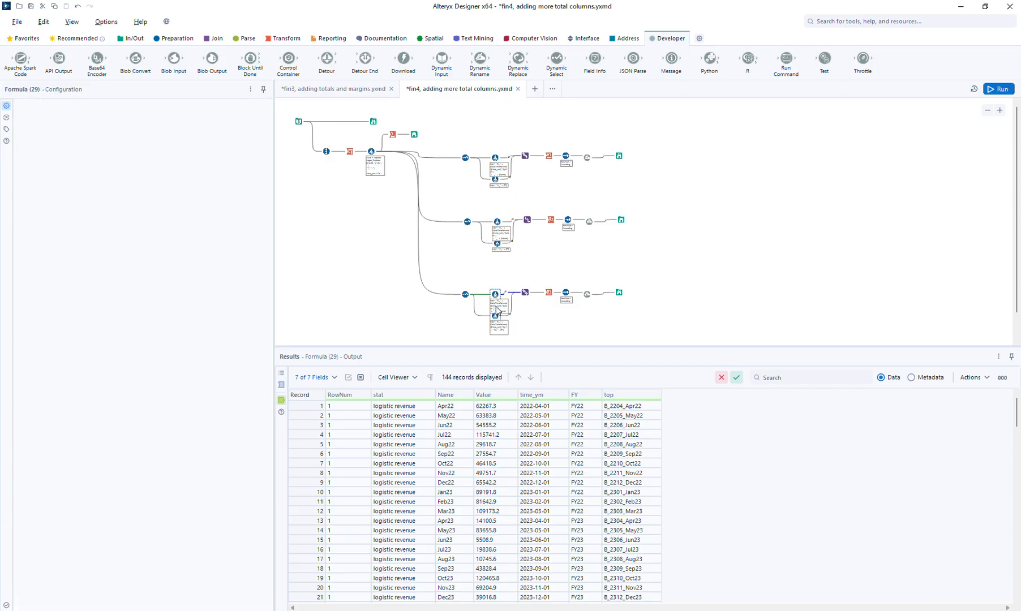
{"action": "key", "text": "ctrl+r"}
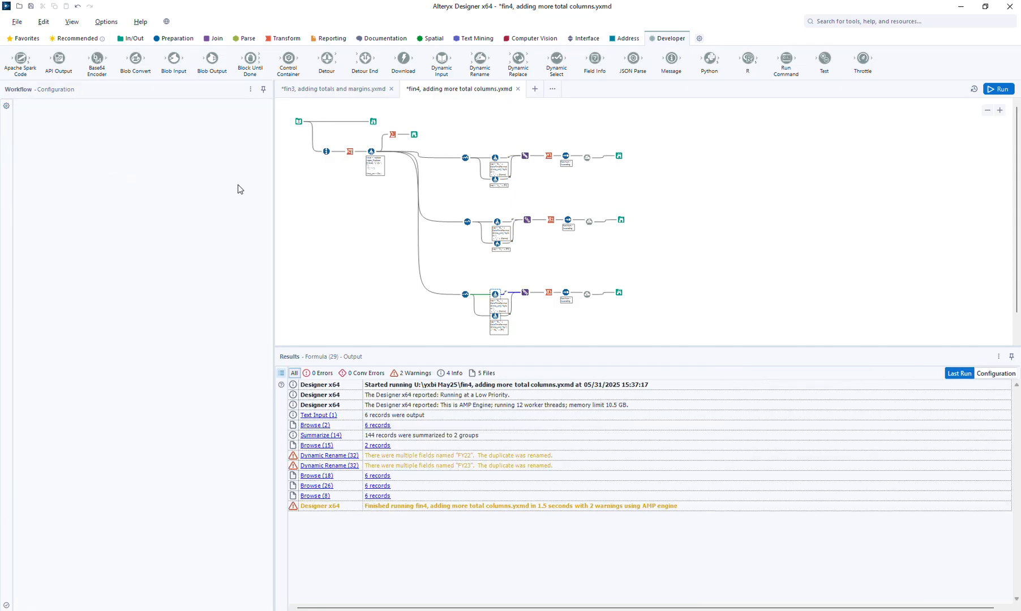
{"action": "left_click", "coordinate": [496, 319]}
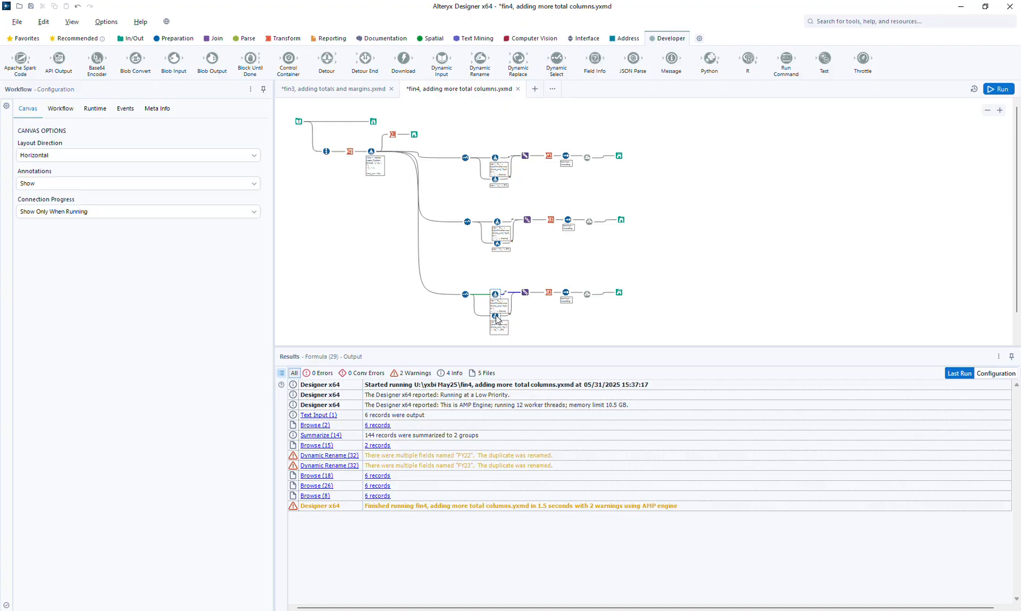
Step: Replace time_ym with time_ym_m3 in the third branch's lower Formula expression and run the workflow
{"action": "left_click", "coordinate": [496, 316]}
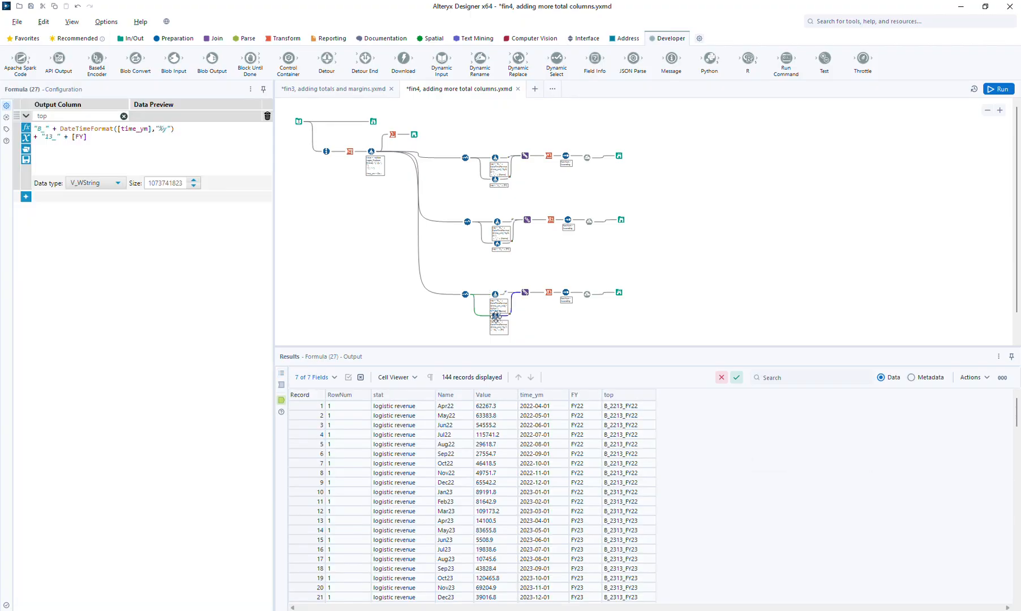
{"action": "left_click", "coordinate": [188, 132]}
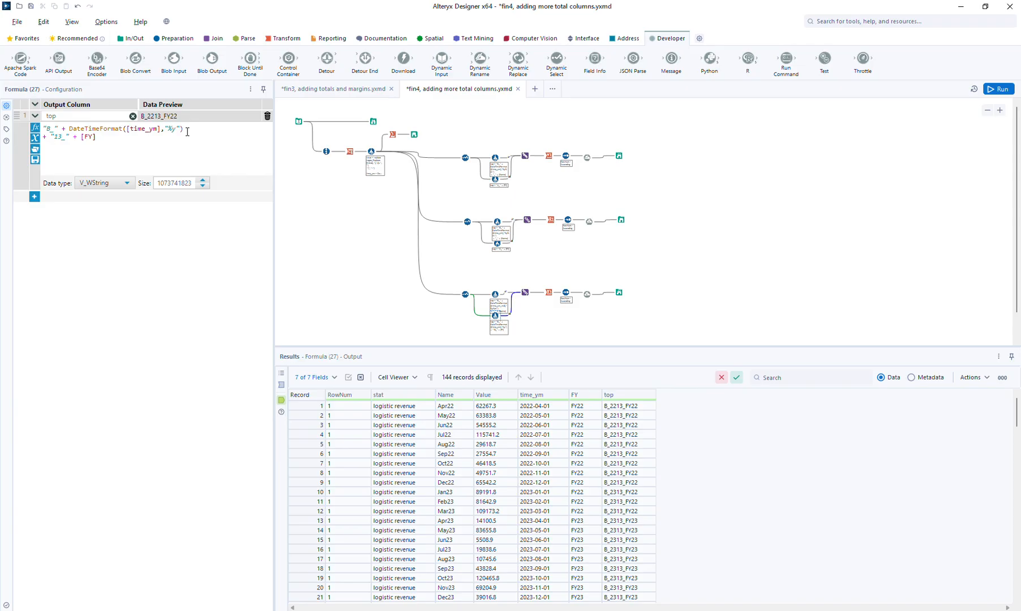
{"action": "type", "text": "_m3"}
{"action": "left_click", "coordinate": [996, 91]}
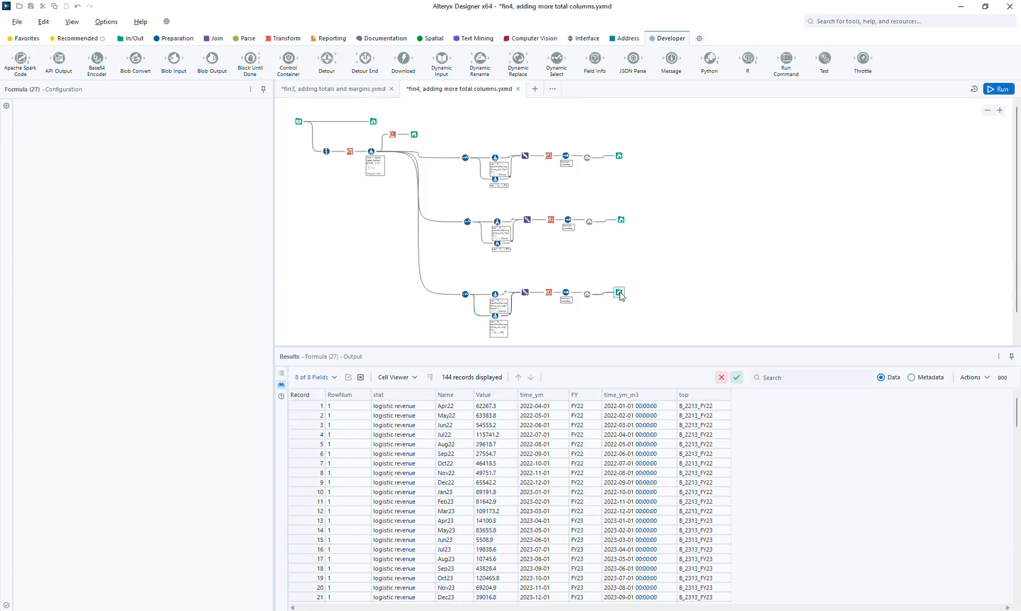
Step: Examine the order of month and fiscal-year columns in the third branch's Dynamic Rename input and its Browse output
{"action": "left_click", "coordinate": [620, 294]}
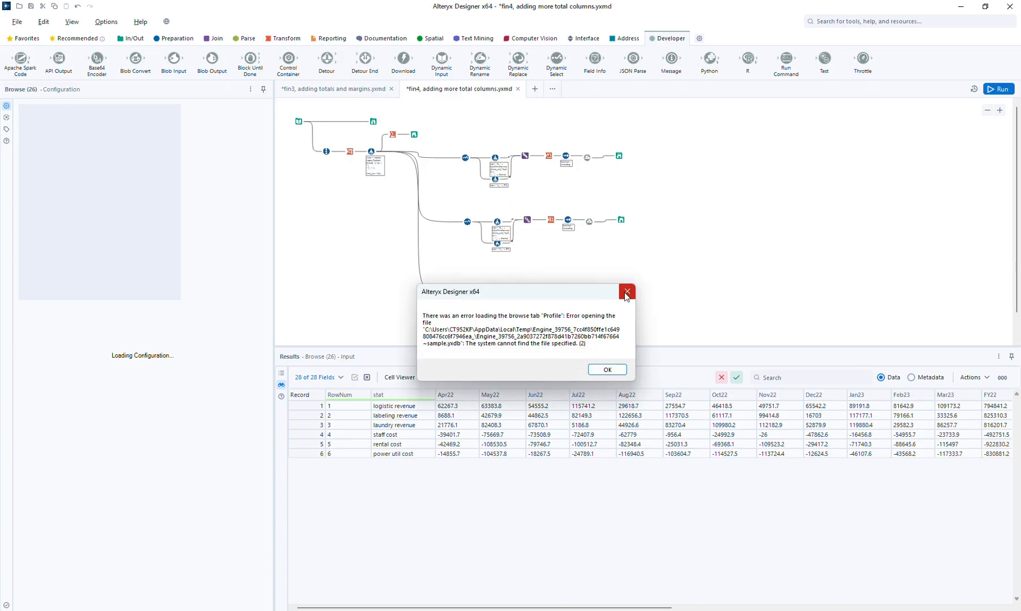
{"action": "left_click", "coordinate": [627, 292]}
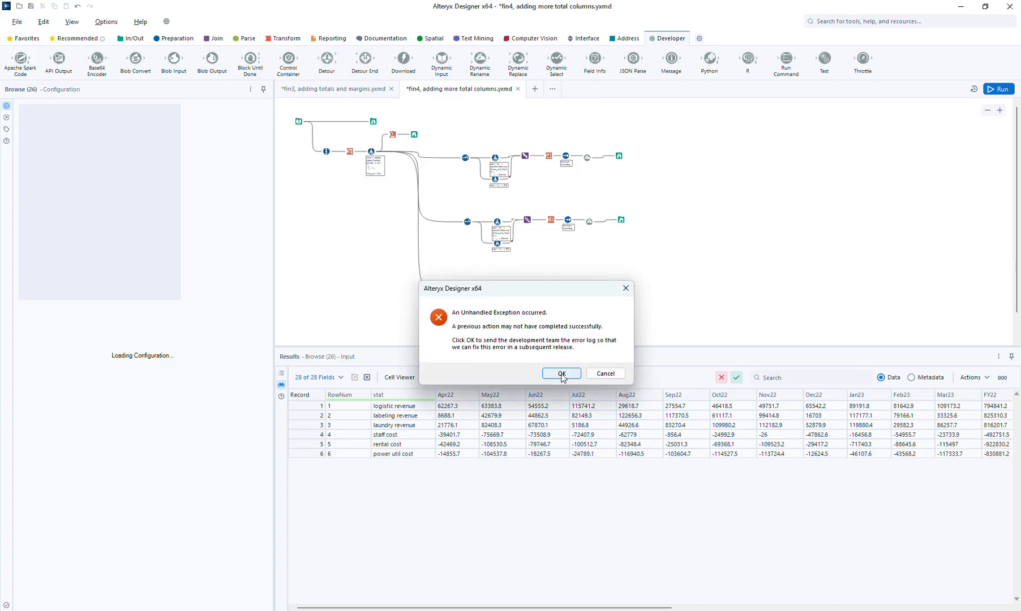
{"action": "left_click", "coordinate": [561, 374]}
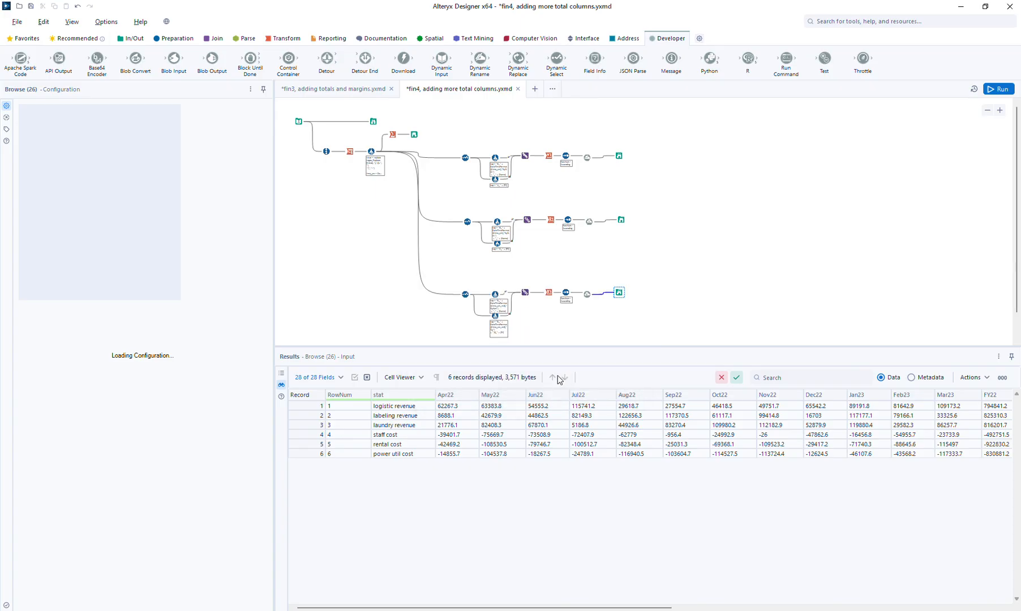
{"action": "left_click", "coordinate": [587, 293]}
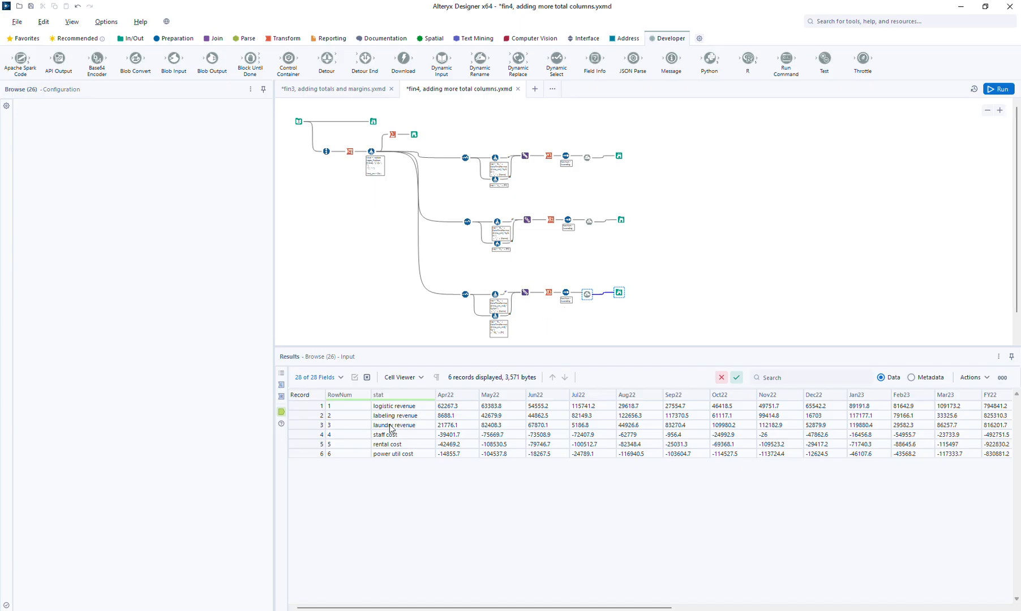
{"action": "left_click", "coordinate": [282, 385]}
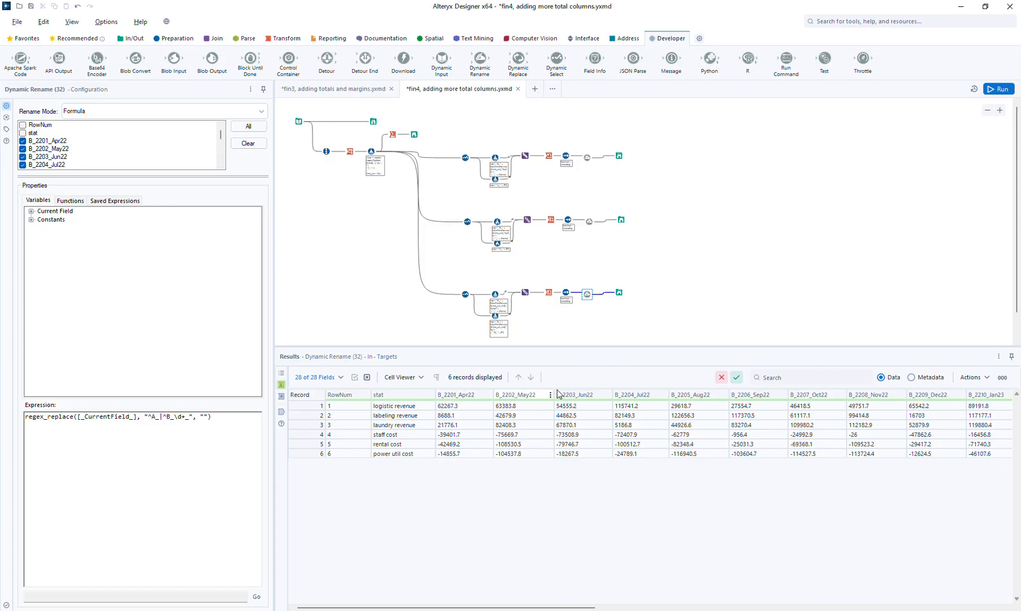
{"action": "left_click_drag", "start_coordinate": [589, 607], "coordinate": [729, 608]}
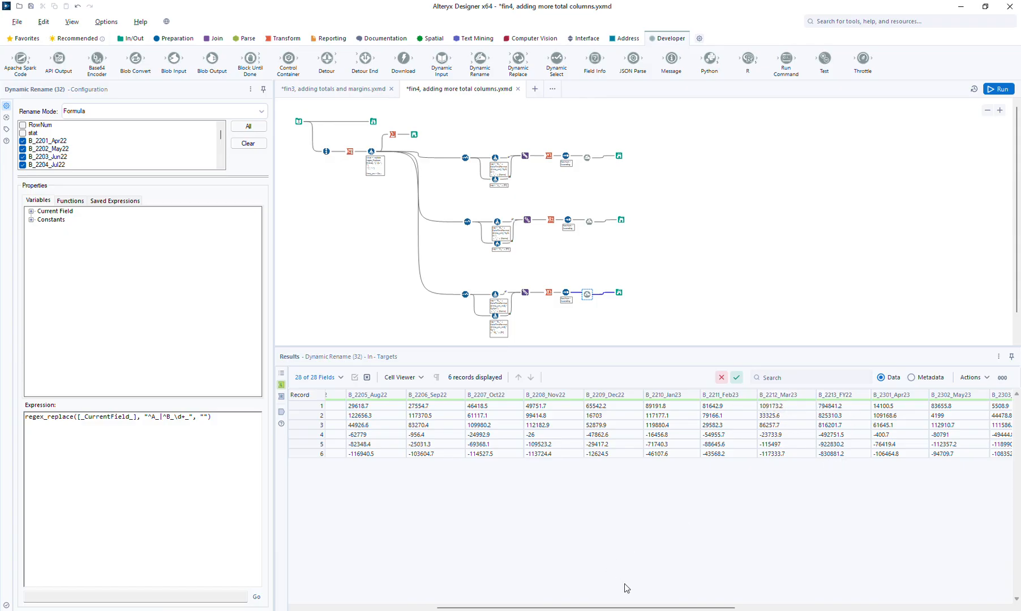
{"action": "left_click_drag", "start_coordinate": [662, 608], "coordinate": [780, 608]}
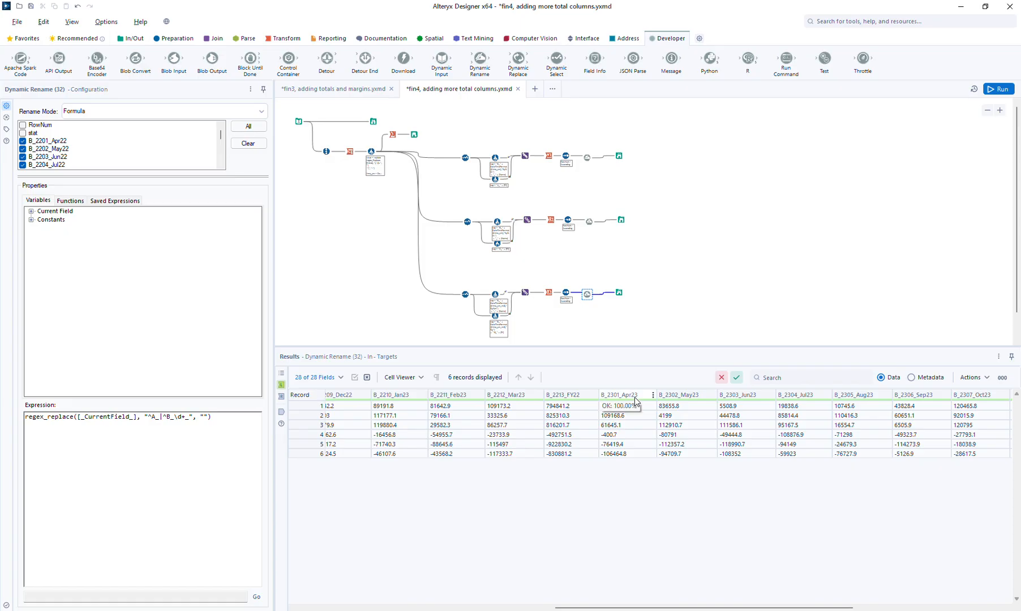
{"action": "left_click_drag", "start_coordinate": [789, 608], "coordinate": [939, 608]}
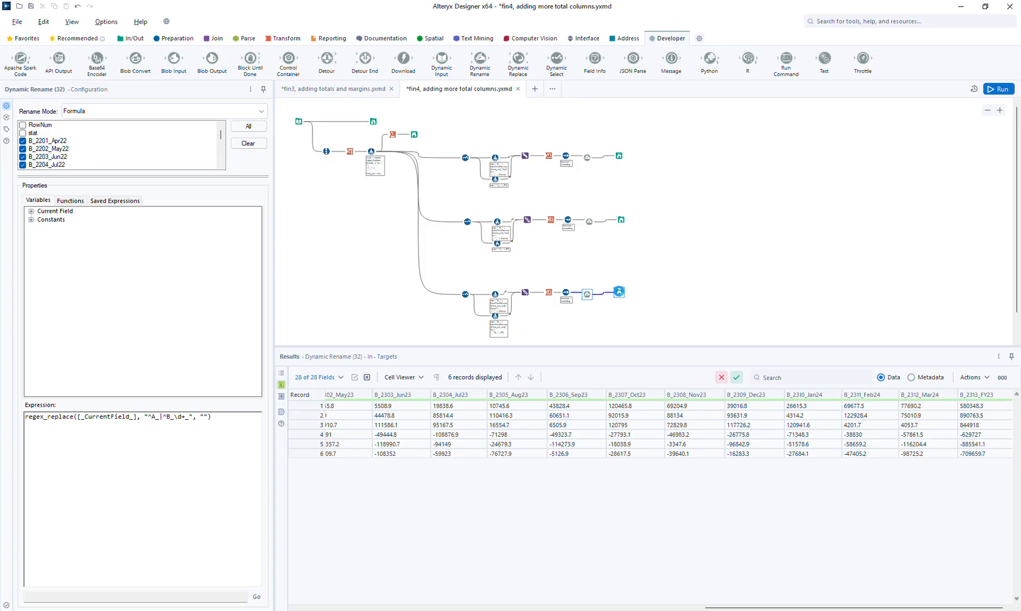
{"action": "left_click", "coordinate": [619, 292]}
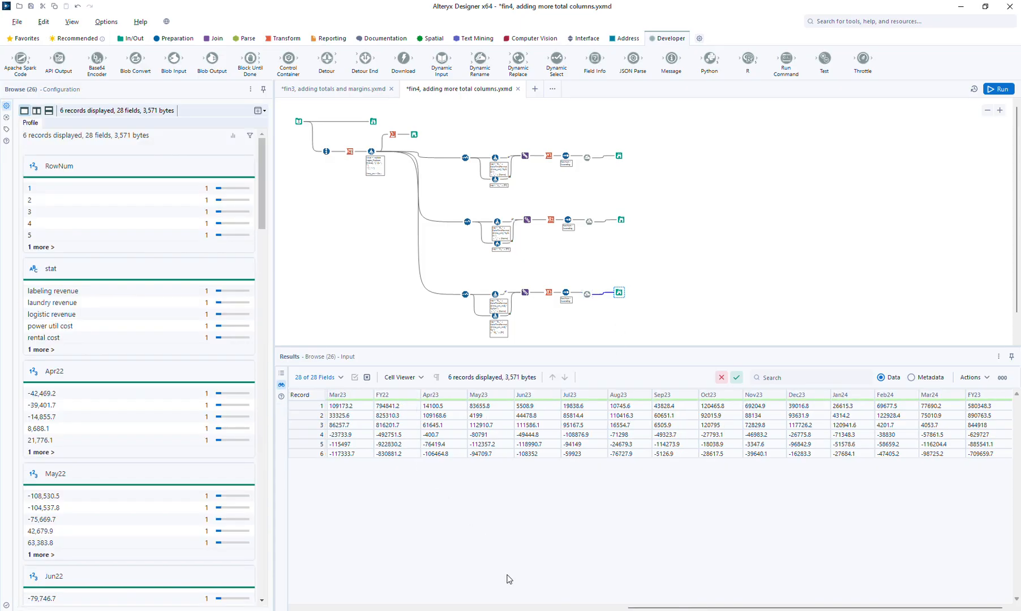
{"action": "left_click_drag", "start_coordinate": [656, 609], "coordinate": [324, 609]}
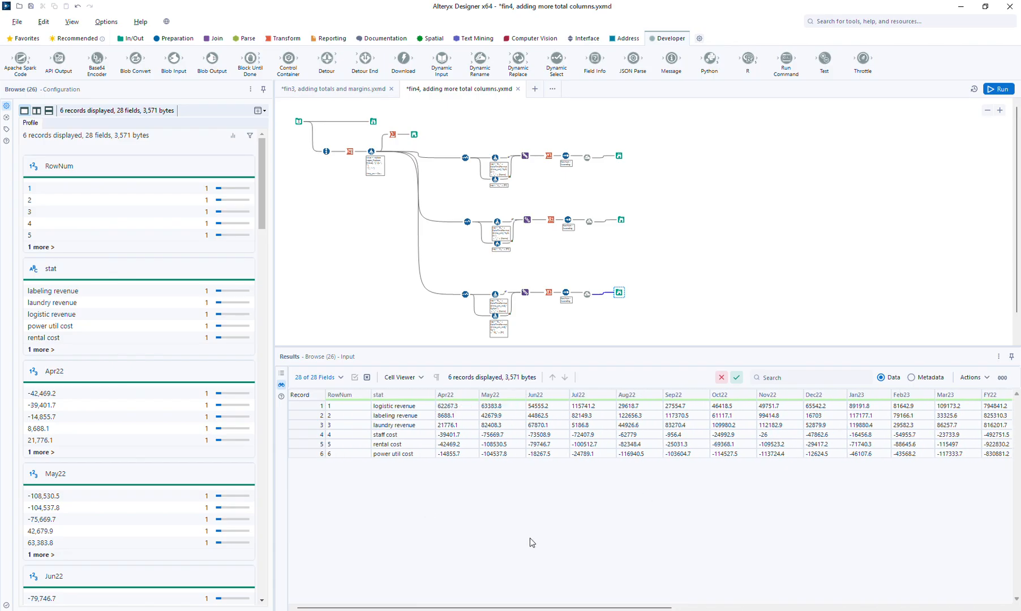
{"action": "left_click_drag", "start_coordinate": [536, 608], "coordinate": [845, 608]}
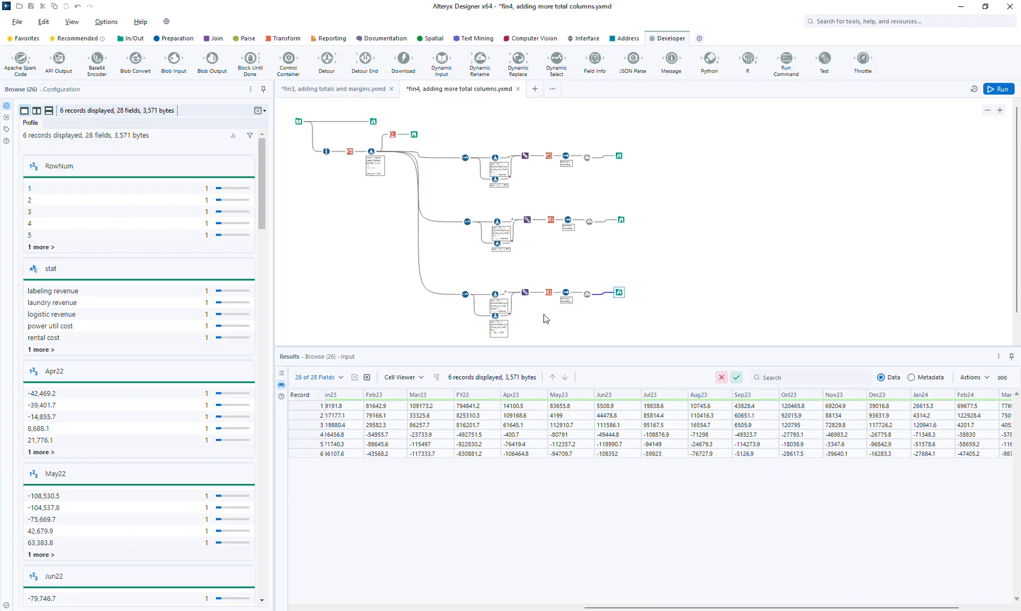
Step: Change "13_" to "13_Total_" in the third branch's lower Formula expression and run the workflow to check the Browse output
{"action": "left_click", "coordinate": [496, 316]}
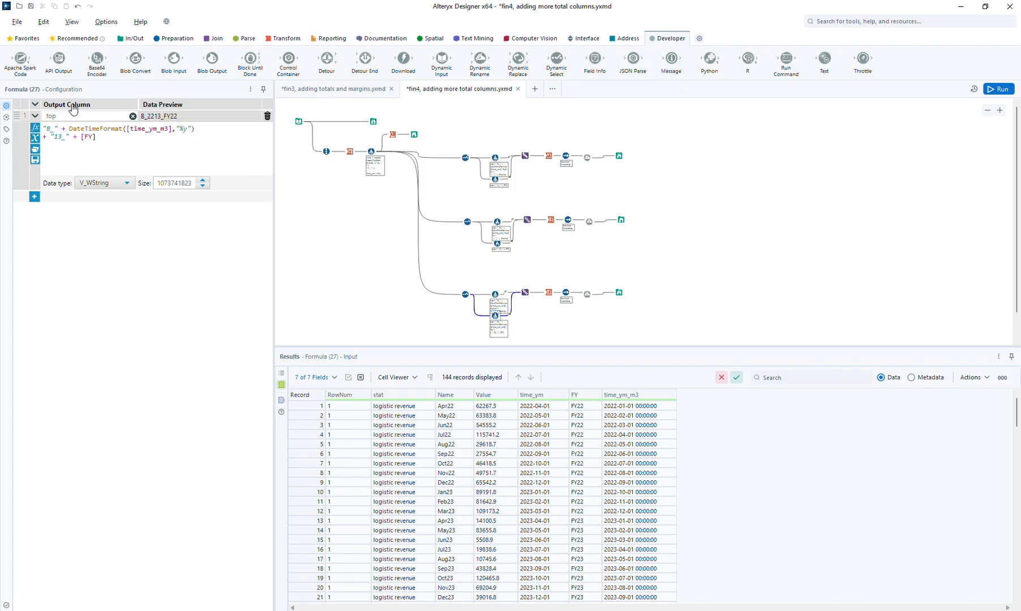
{"action": "type", "text": "Total"}
{"action": "type", "text": "_"}
{"action": "left_click", "coordinate": [999, 91]}
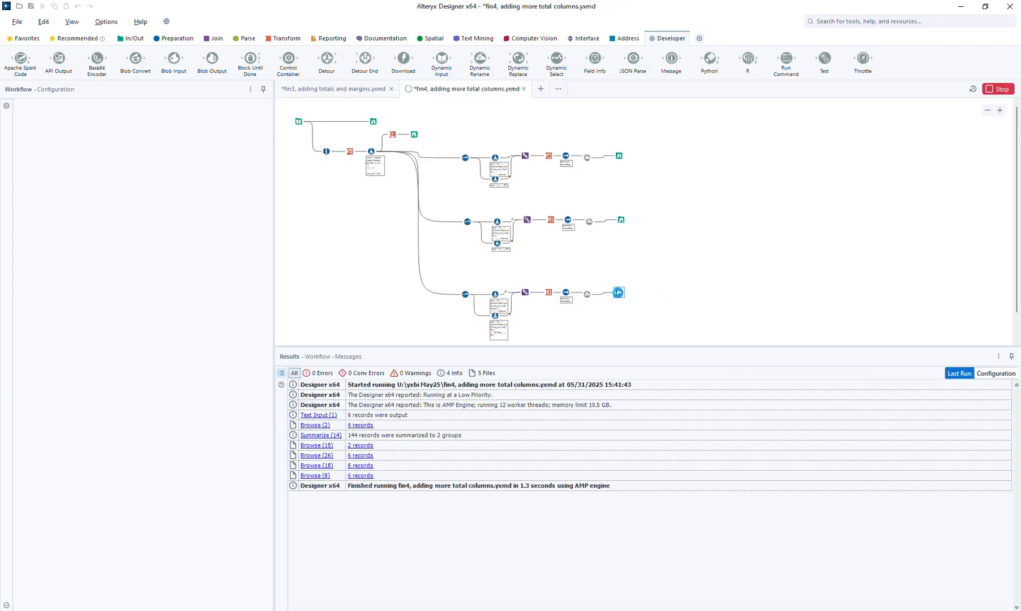
{"action": "left_click", "coordinate": [619, 293]}
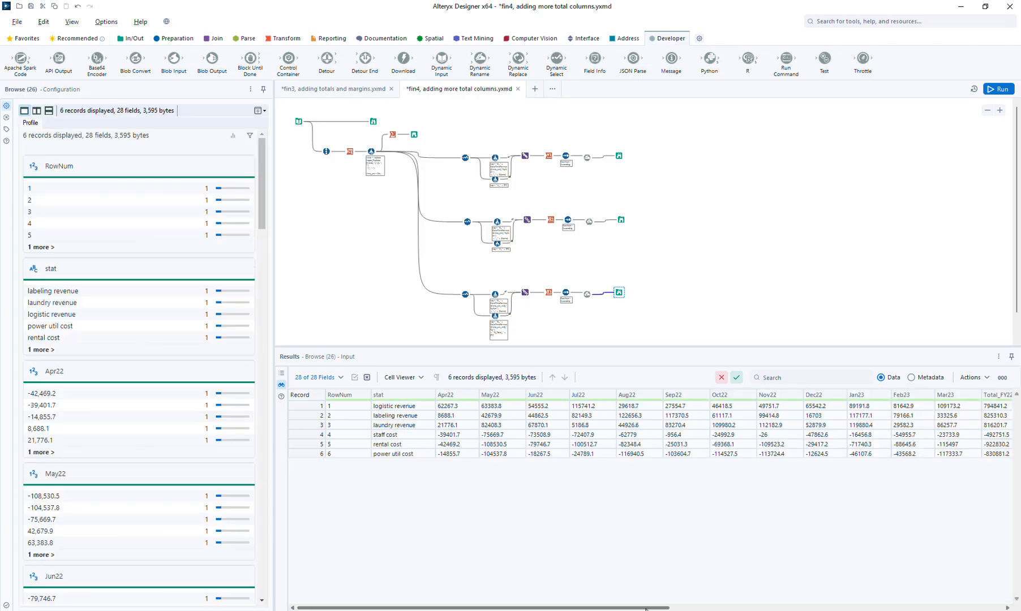
{"action": "left_click_drag", "start_coordinate": [646, 608], "coordinate": [945, 604]}
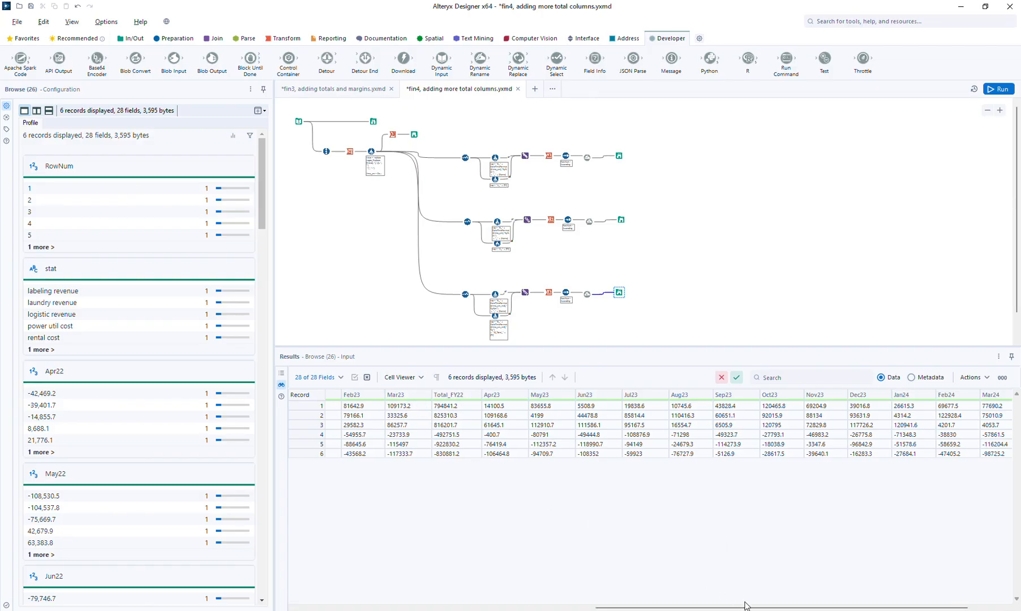
{"action": "left_click_drag", "start_coordinate": [748, 605], "coordinate": [853, 607]}
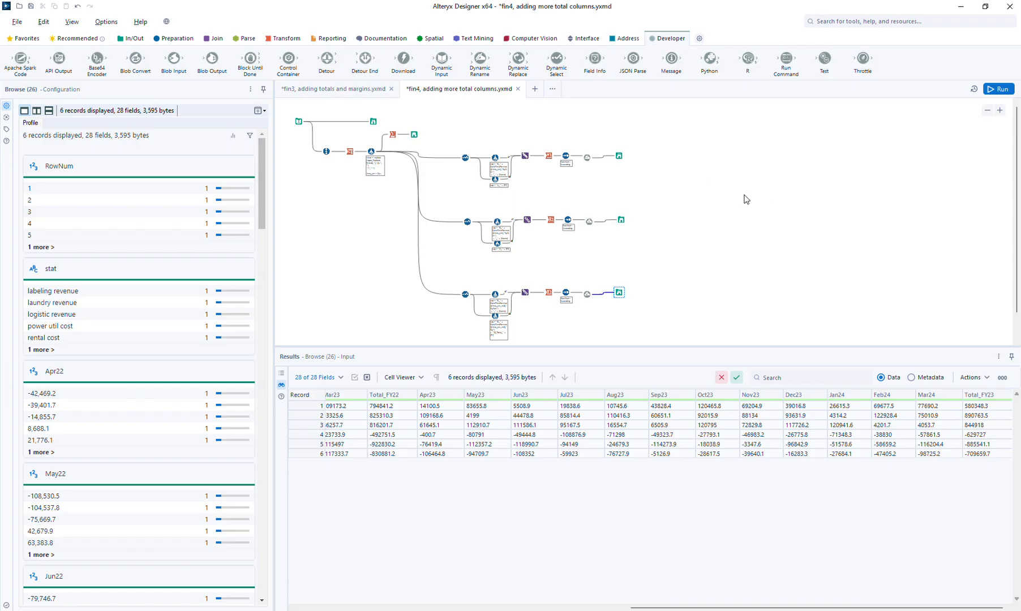
Step: Duplicate the third branch's tools below it as a fourth branch and connect its Select tool to the first Formula tool
{"action": "left_click", "coordinate": [988, 111]}
{"action": "key", "text": "ctrl+r"}
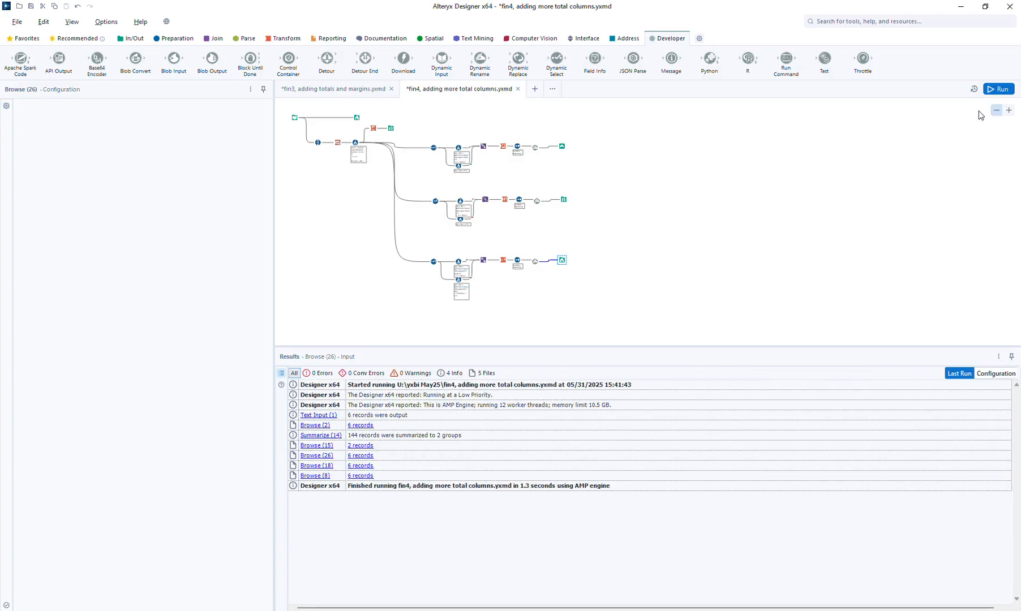
{"action": "left_click", "coordinate": [515, 212]}
{"action": "scroll", "coordinate": [515, 213], "scroll_direction": "down", "scroll_amount": 2}
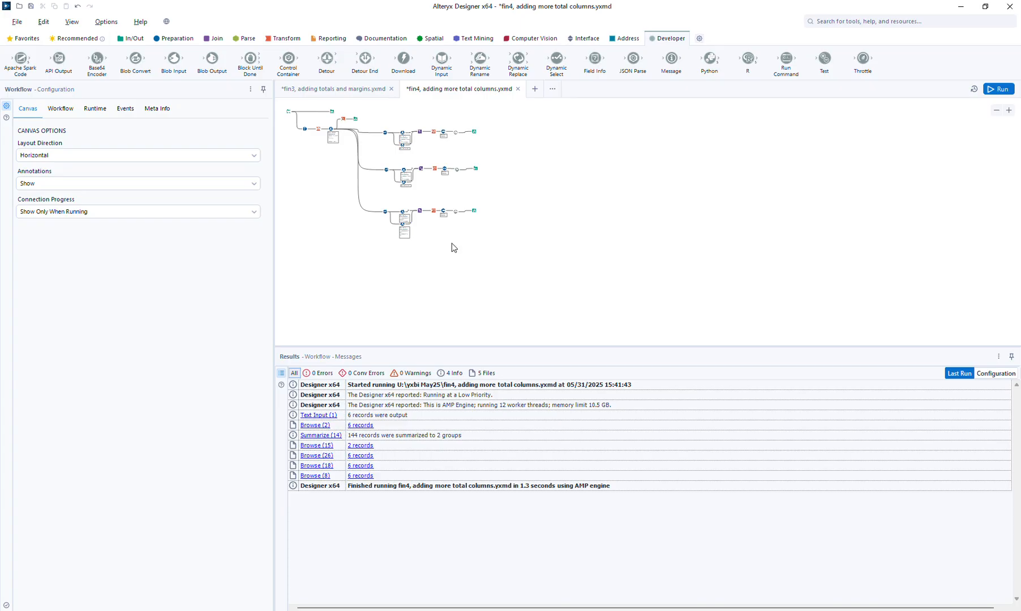
{"action": "left_click_drag", "start_coordinate": [333, 197], "coordinate": [488, 256]}
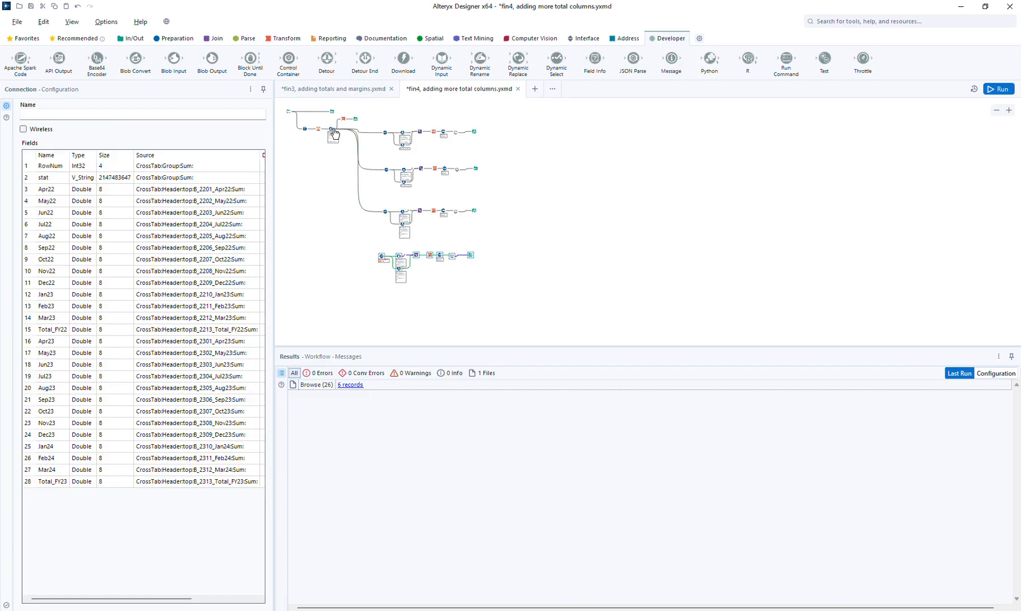
{"action": "left_click_drag", "start_coordinate": [334, 132], "coordinate": [382, 256]}
{"action": "left_click", "coordinate": [382, 255]}
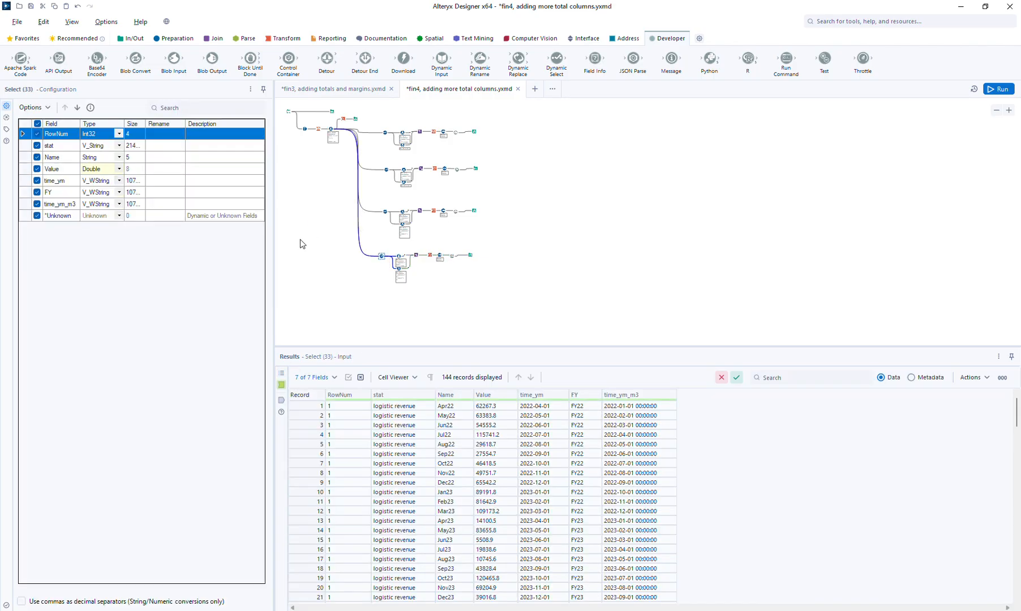
Step: Change "13_Total_" to "00_Total_" in the fourth branch's lower Formula expression and run the workflow
{"action": "left_click", "coordinate": [402, 260]}
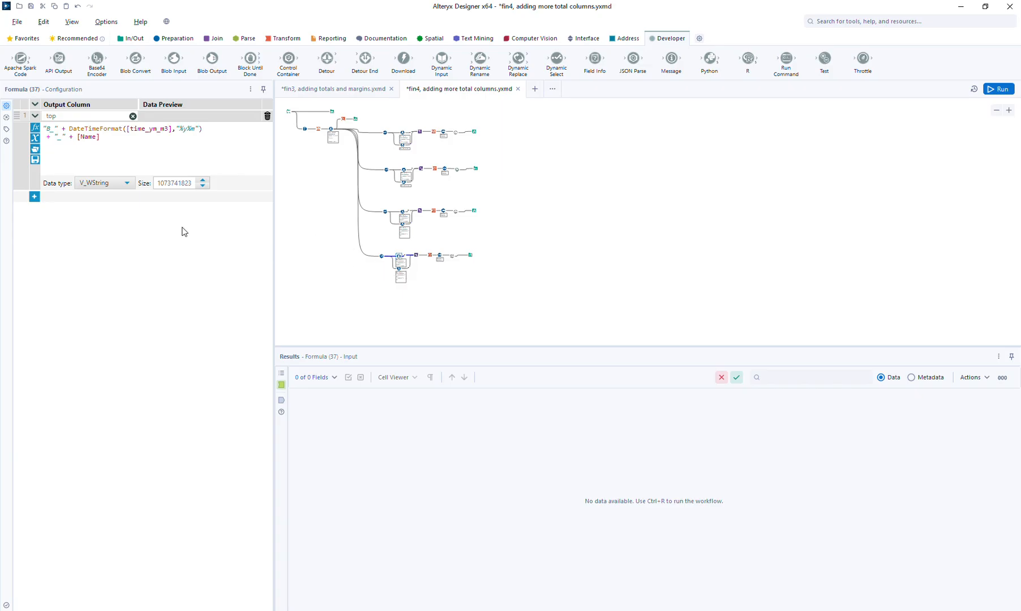
{"action": "left_click", "coordinate": [399, 270]}
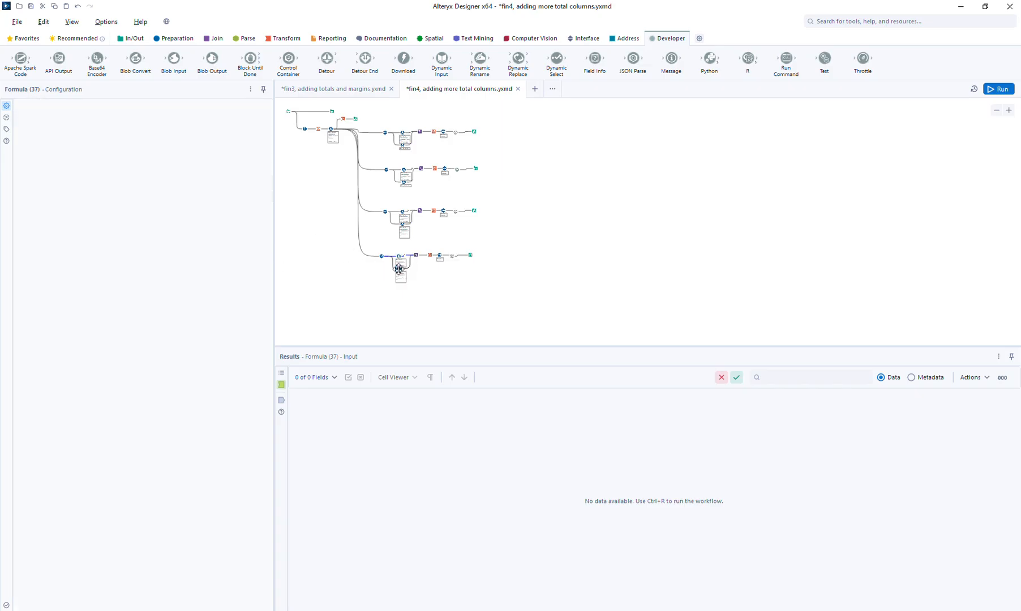
{"action": "left_click", "coordinate": [64, 138]}
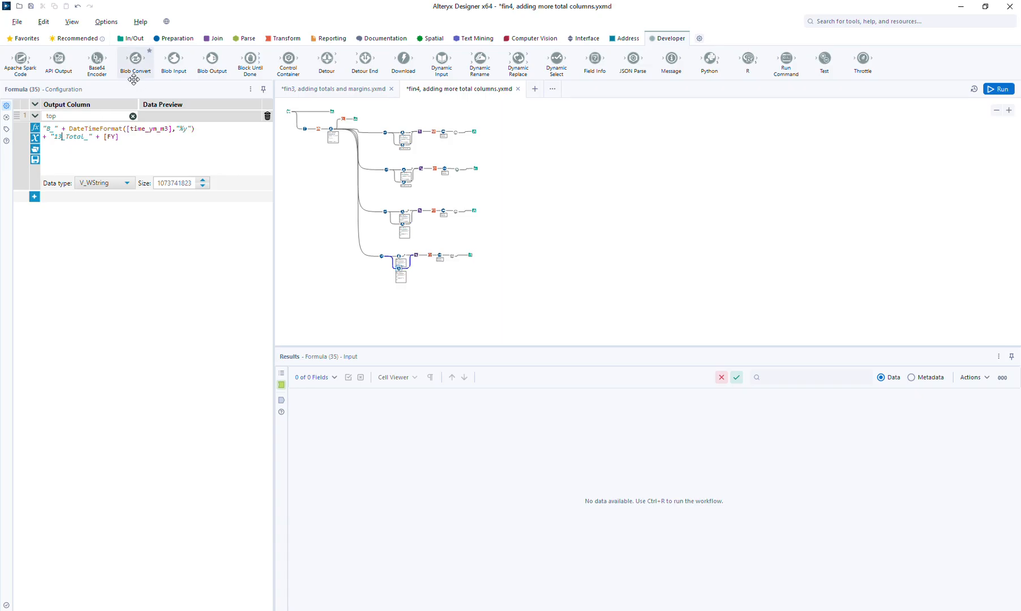
{"action": "key", "text": "BackSpace"}
{"action": "key", "text": "BackSpace"}
{"action": "type", "text": "00"}
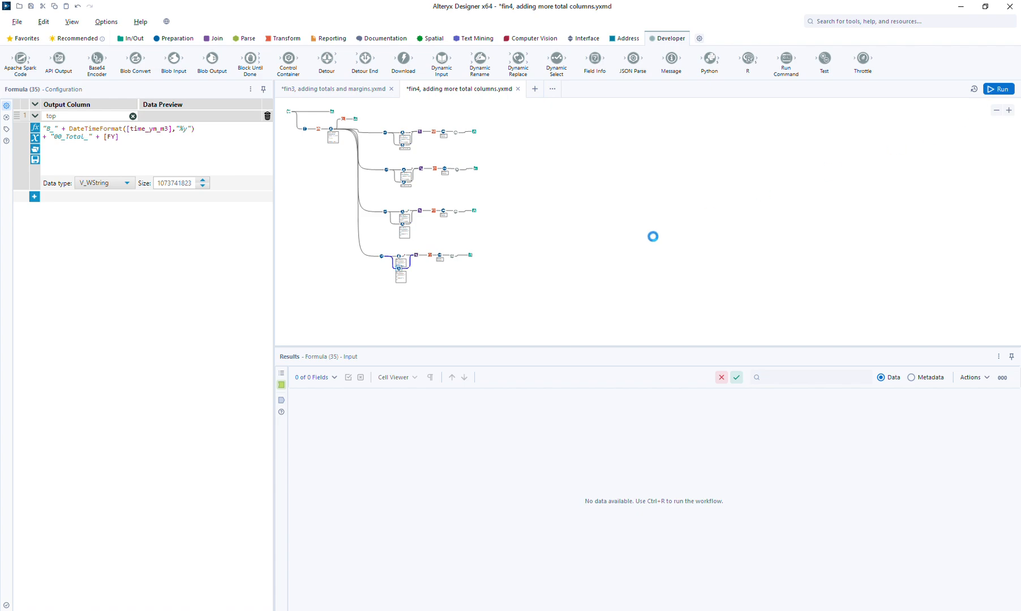
{"action": "left_click", "coordinate": [652, 235]}
{"action": "key", "text": "ctrl+r"}
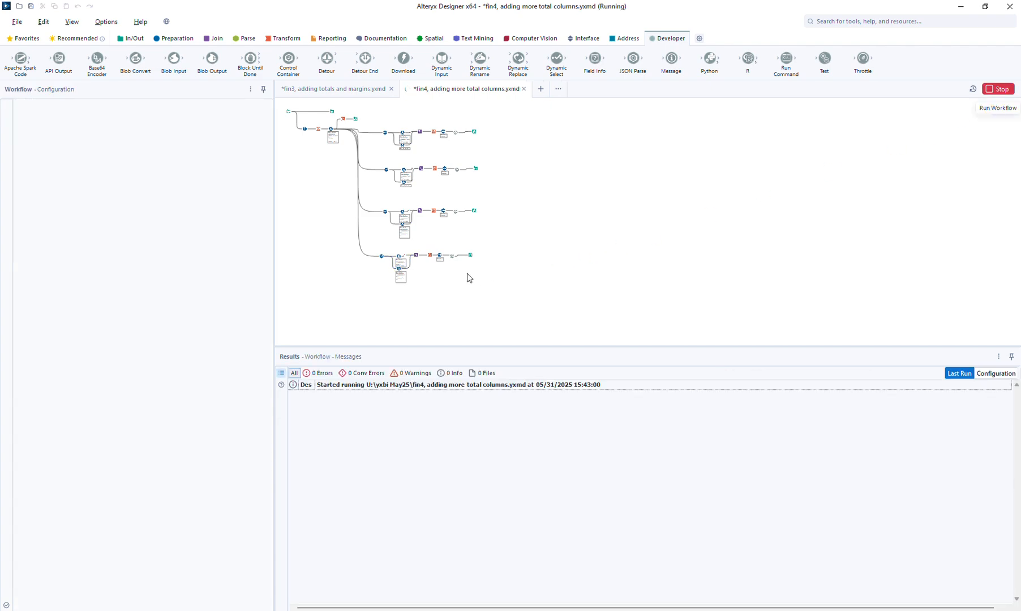
Step: Review where the fiscal-year total columns fall among the months in the fourth branch's Browse output
{"action": "left_click", "coordinate": [469, 256]}
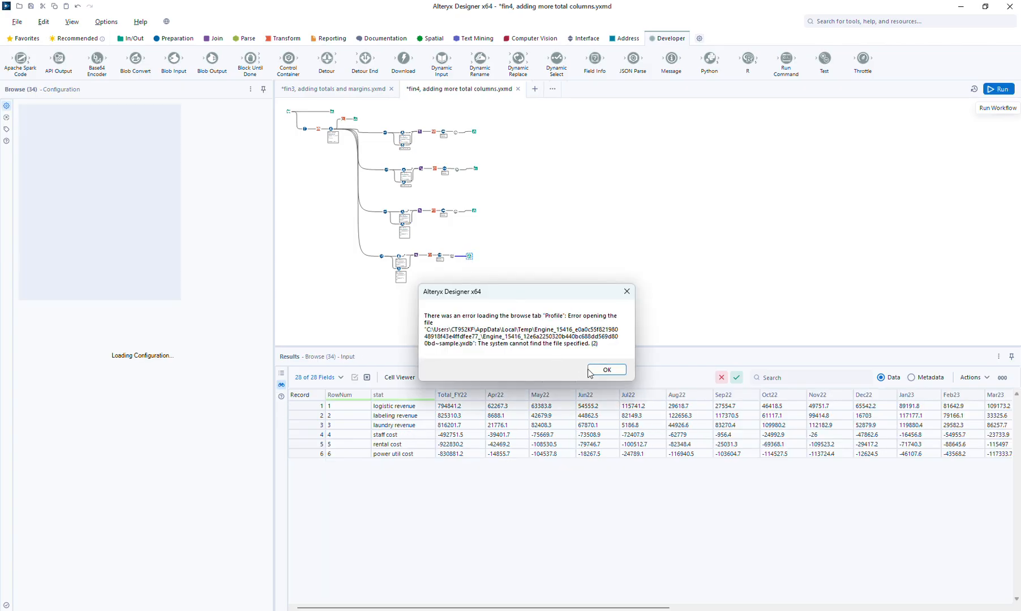
{"action": "left_click", "coordinate": [589, 371]}
{"action": "left_click", "coordinate": [562, 372]}
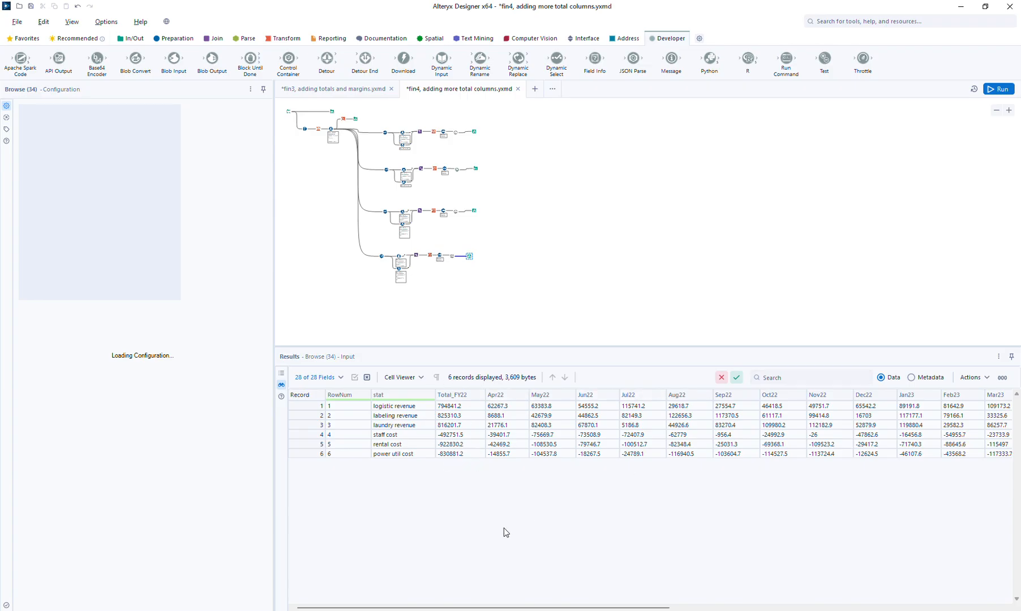
{"action": "left_click_drag", "start_coordinate": [515, 607], "coordinate": [714, 607]}
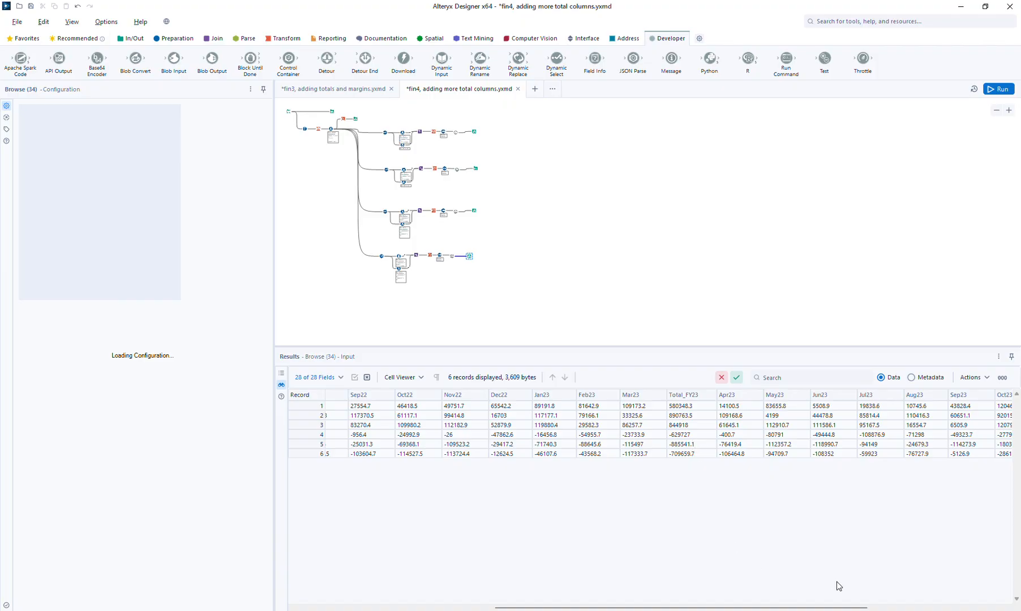
{"action": "left_click_drag", "start_coordinate": [848, 609], "coordinate": [646, 609]}
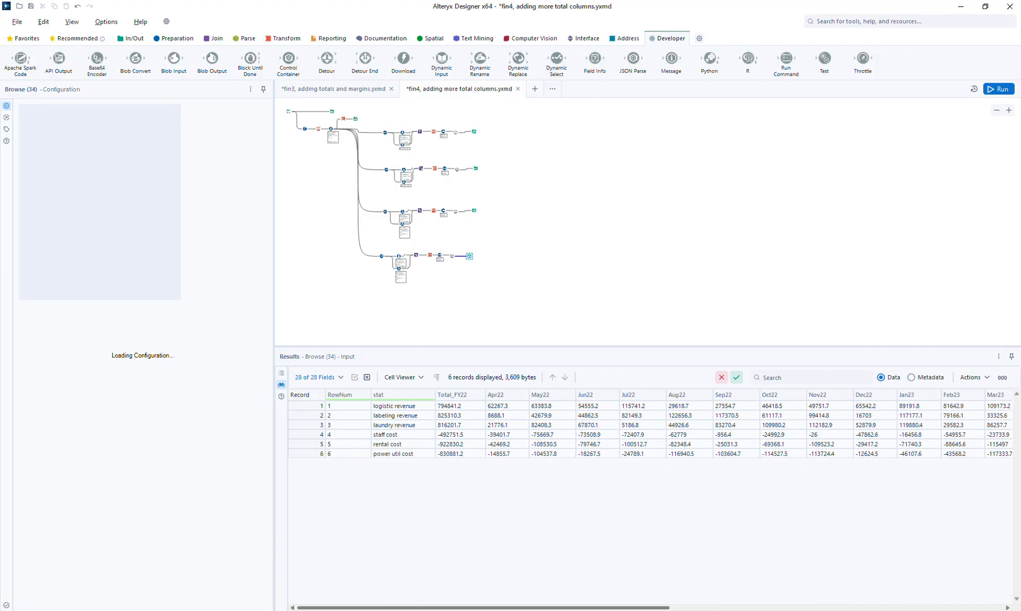
Step: Save the workflow and compare the fiscal-year total positions across the Browse outputs of all four branches
{"action": "left_click", "coordinate": [474, 134]}
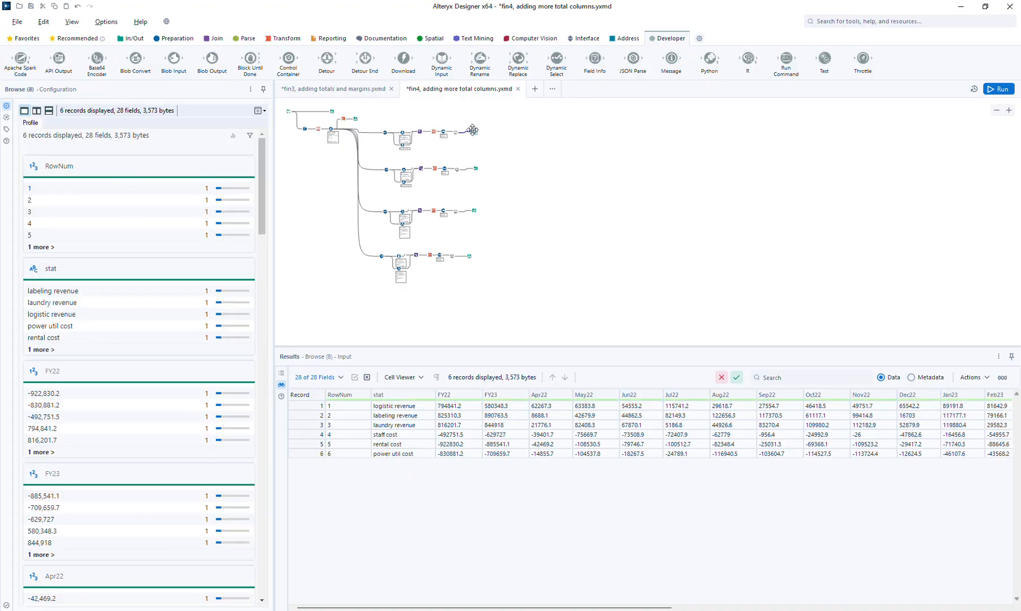
{"action": "key", "text": "ctrl+s"}
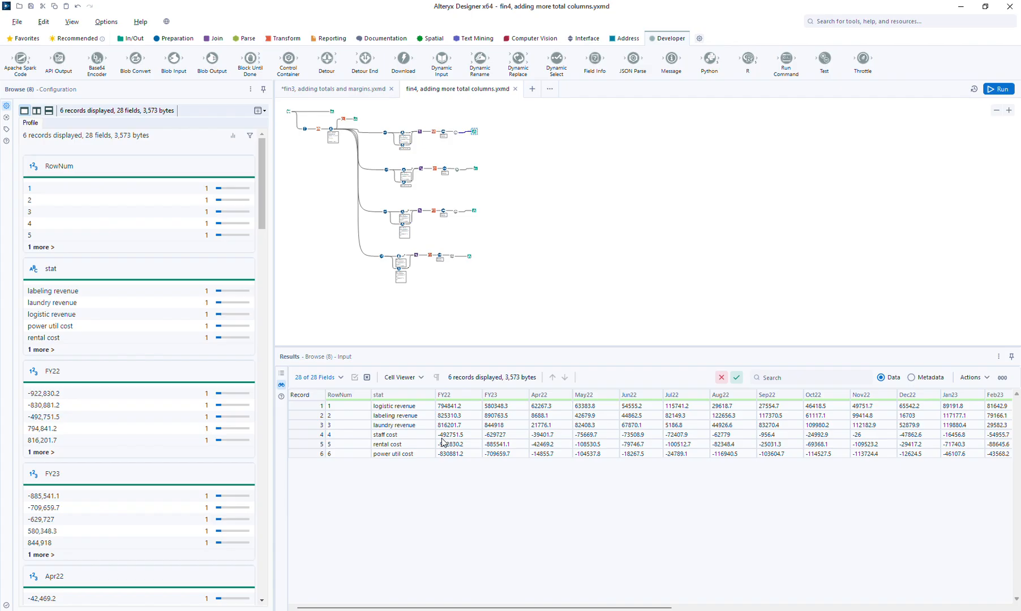
{"action": "left_click", "coordinate": [474, 165]}
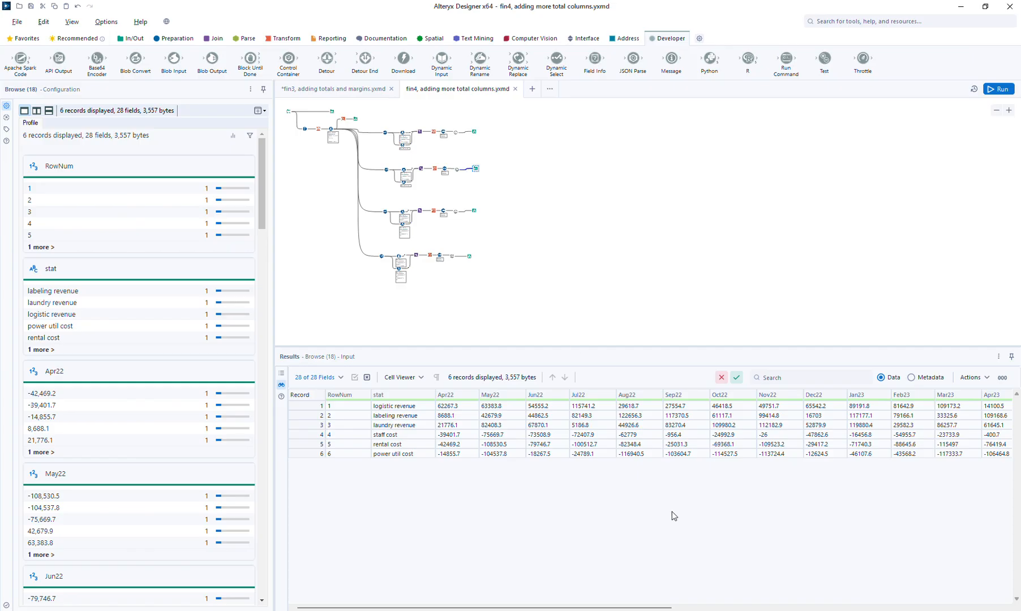
{"action": "left_click_drag", "start_coordinate": [670, 601], "coordinate": [981, 587]}
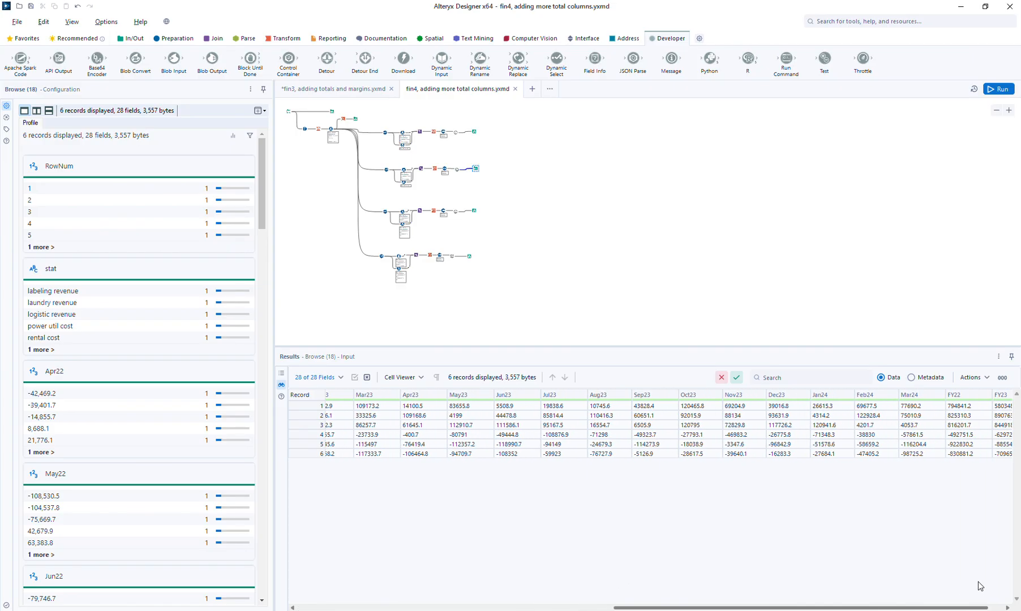
{"action": "left_click", "coordinate": [474, 213]}
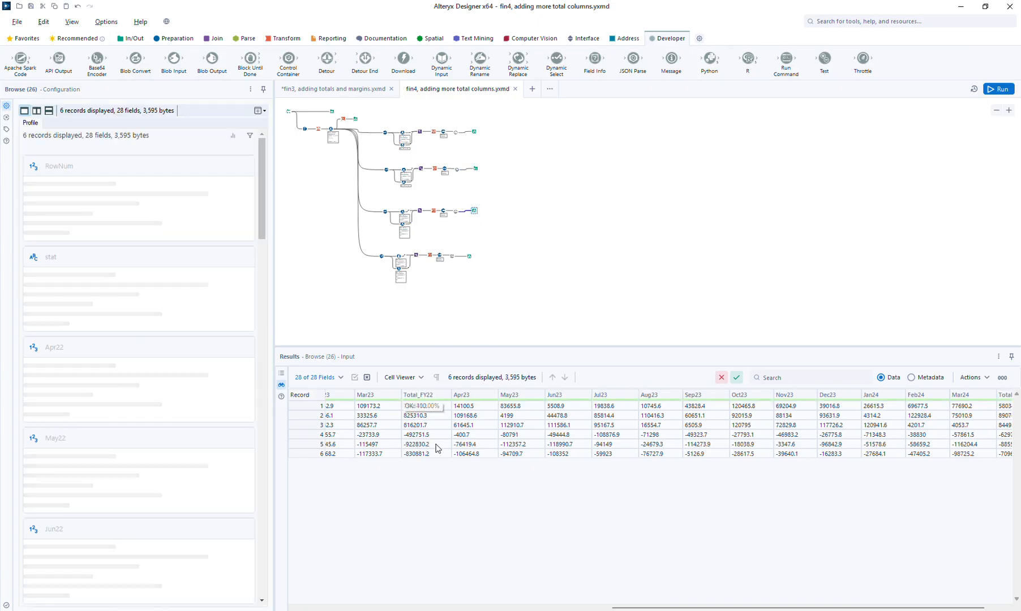
{"action": "left_click", "coordinate": [471, 258]}
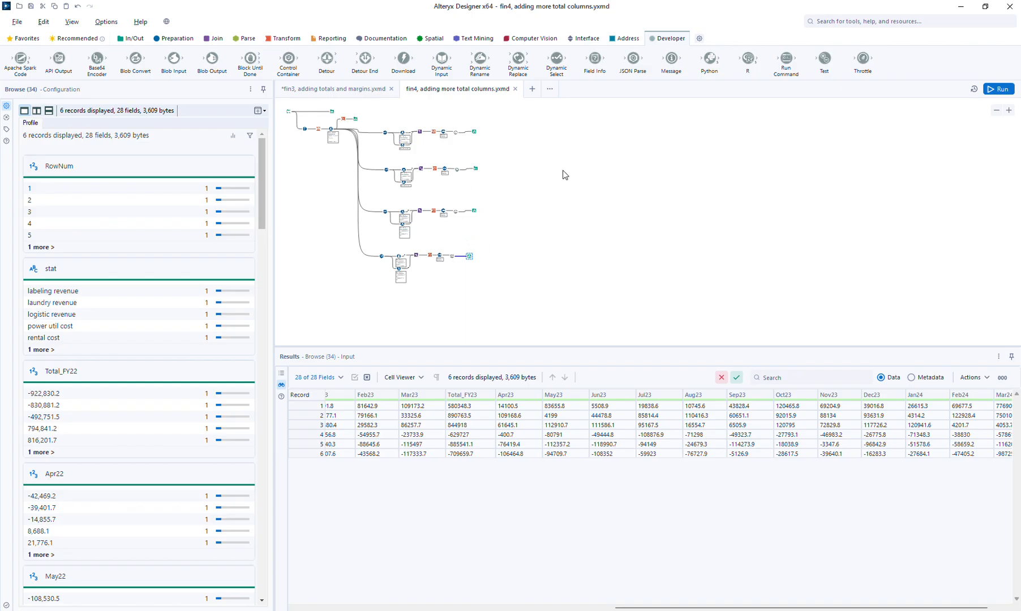
{"action": "left_click", "coordinate": [498, 170]}
{"action": "key", "text": "ctrl+s"}
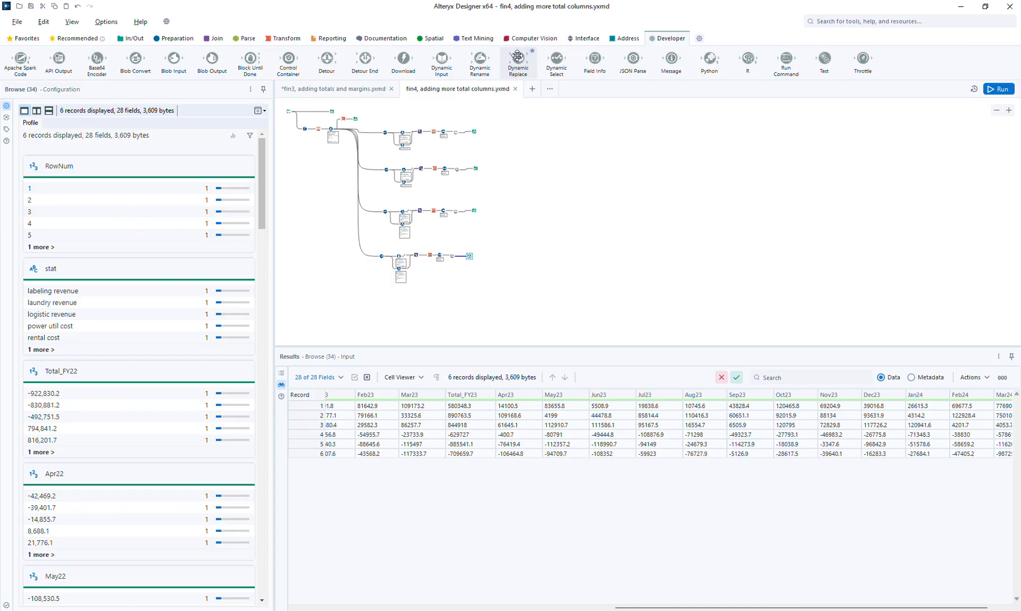